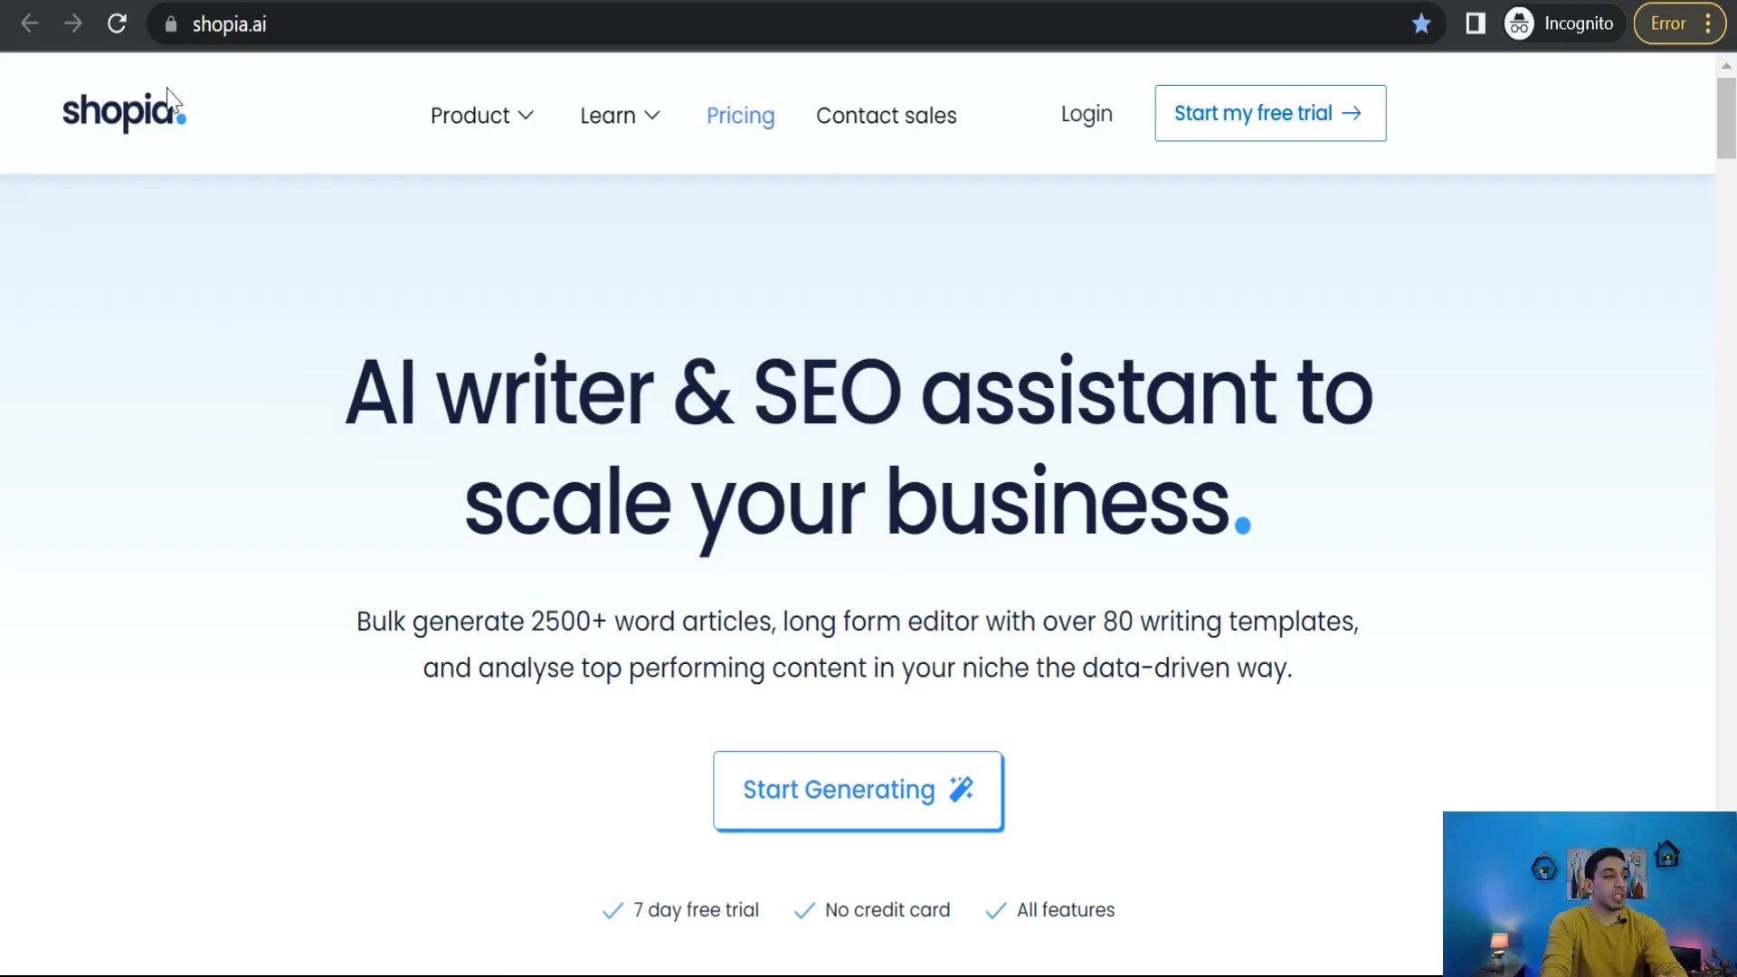
Examine the Shopia pricing page, comparing the Standard plan at 60K words with the Pro plan's allowances
left_click(362, 1)
scroll(512, 465, "down", 10)
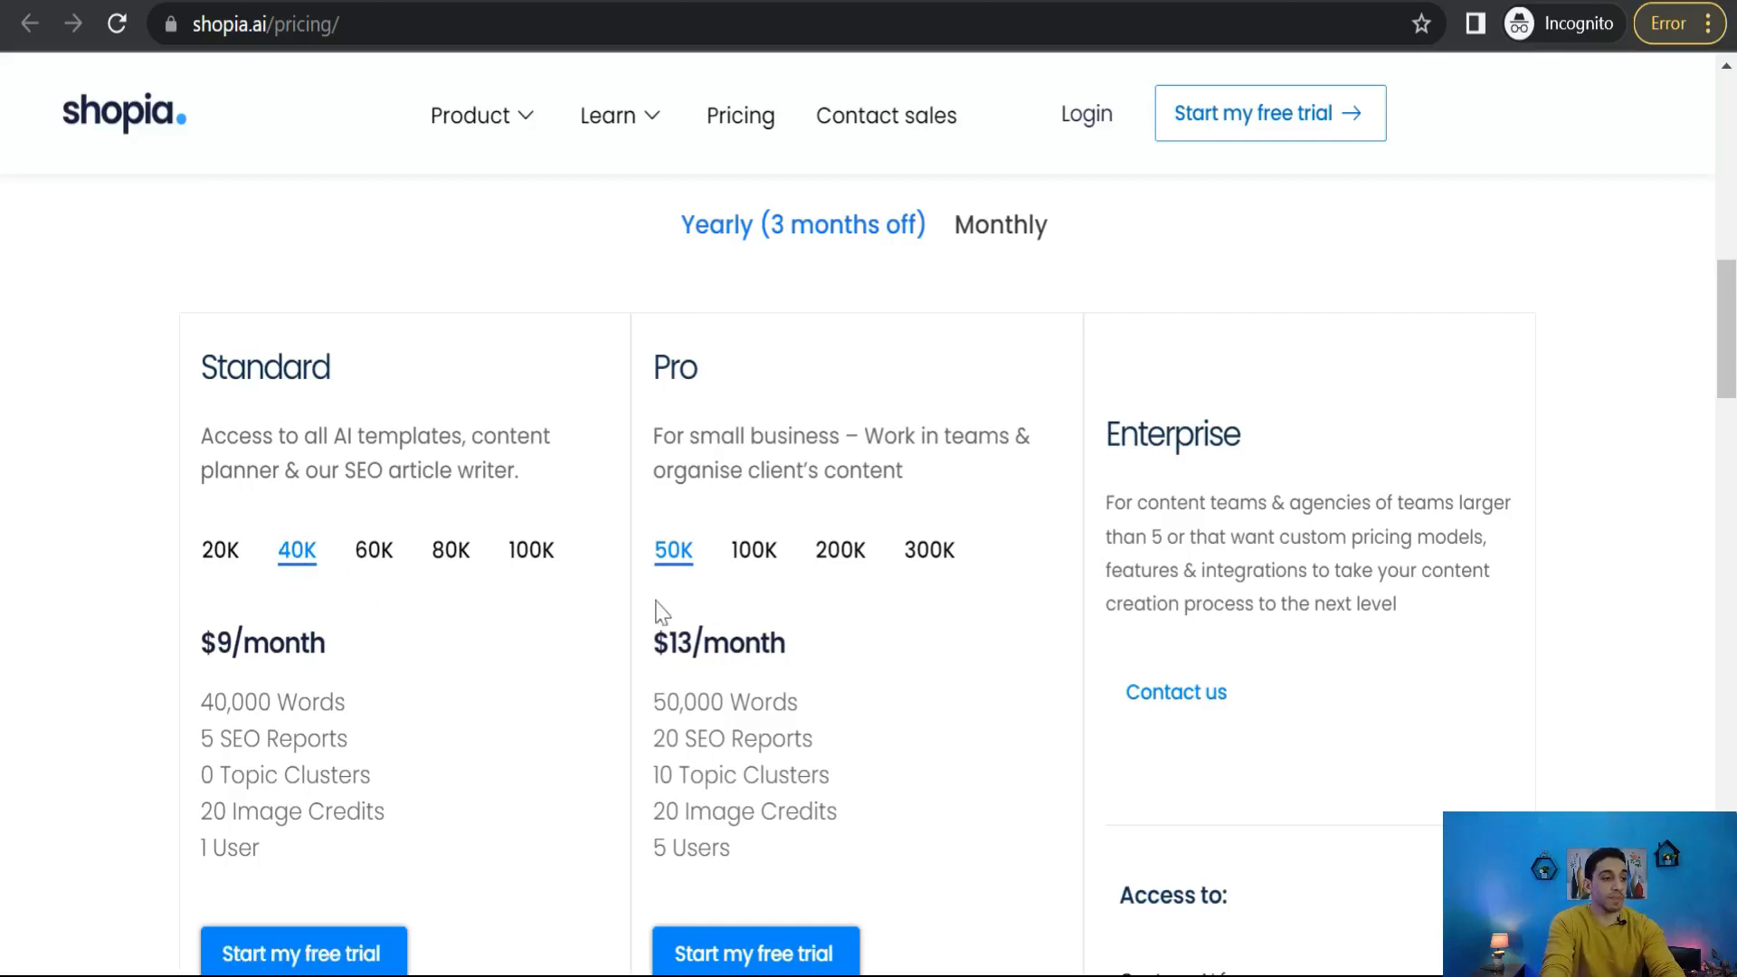
left_click(376, 563)
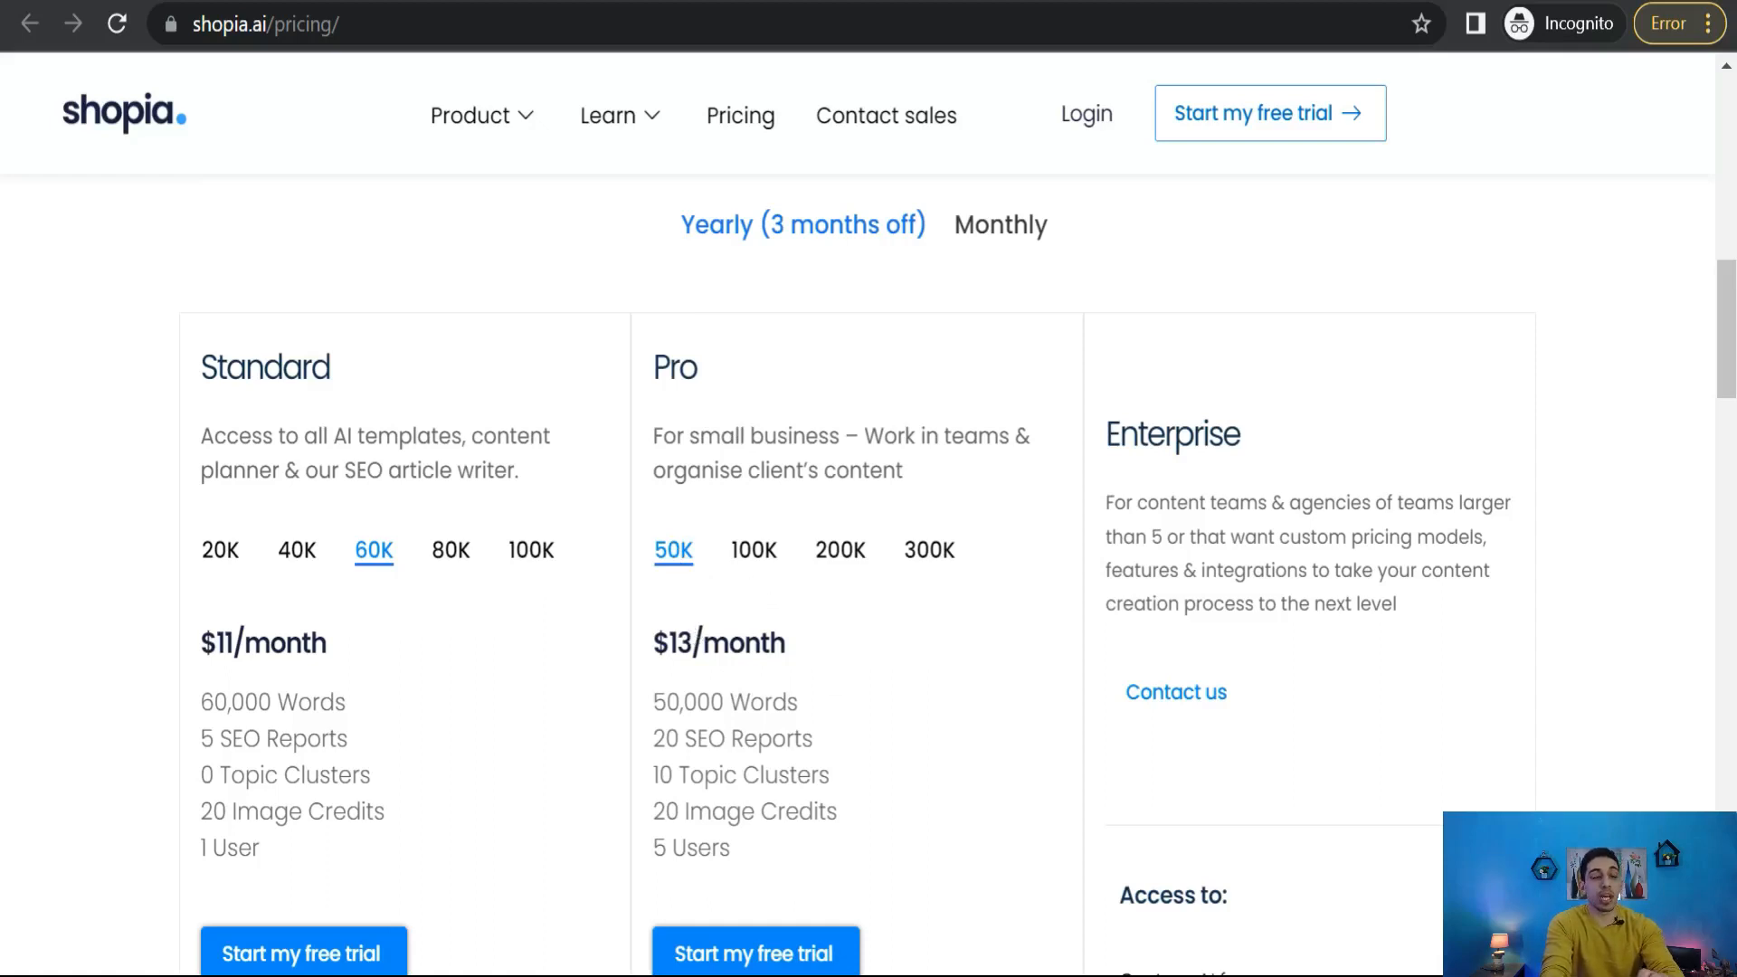
left_click_drag(665, 702, 858, 780)
left_click(835, 717)
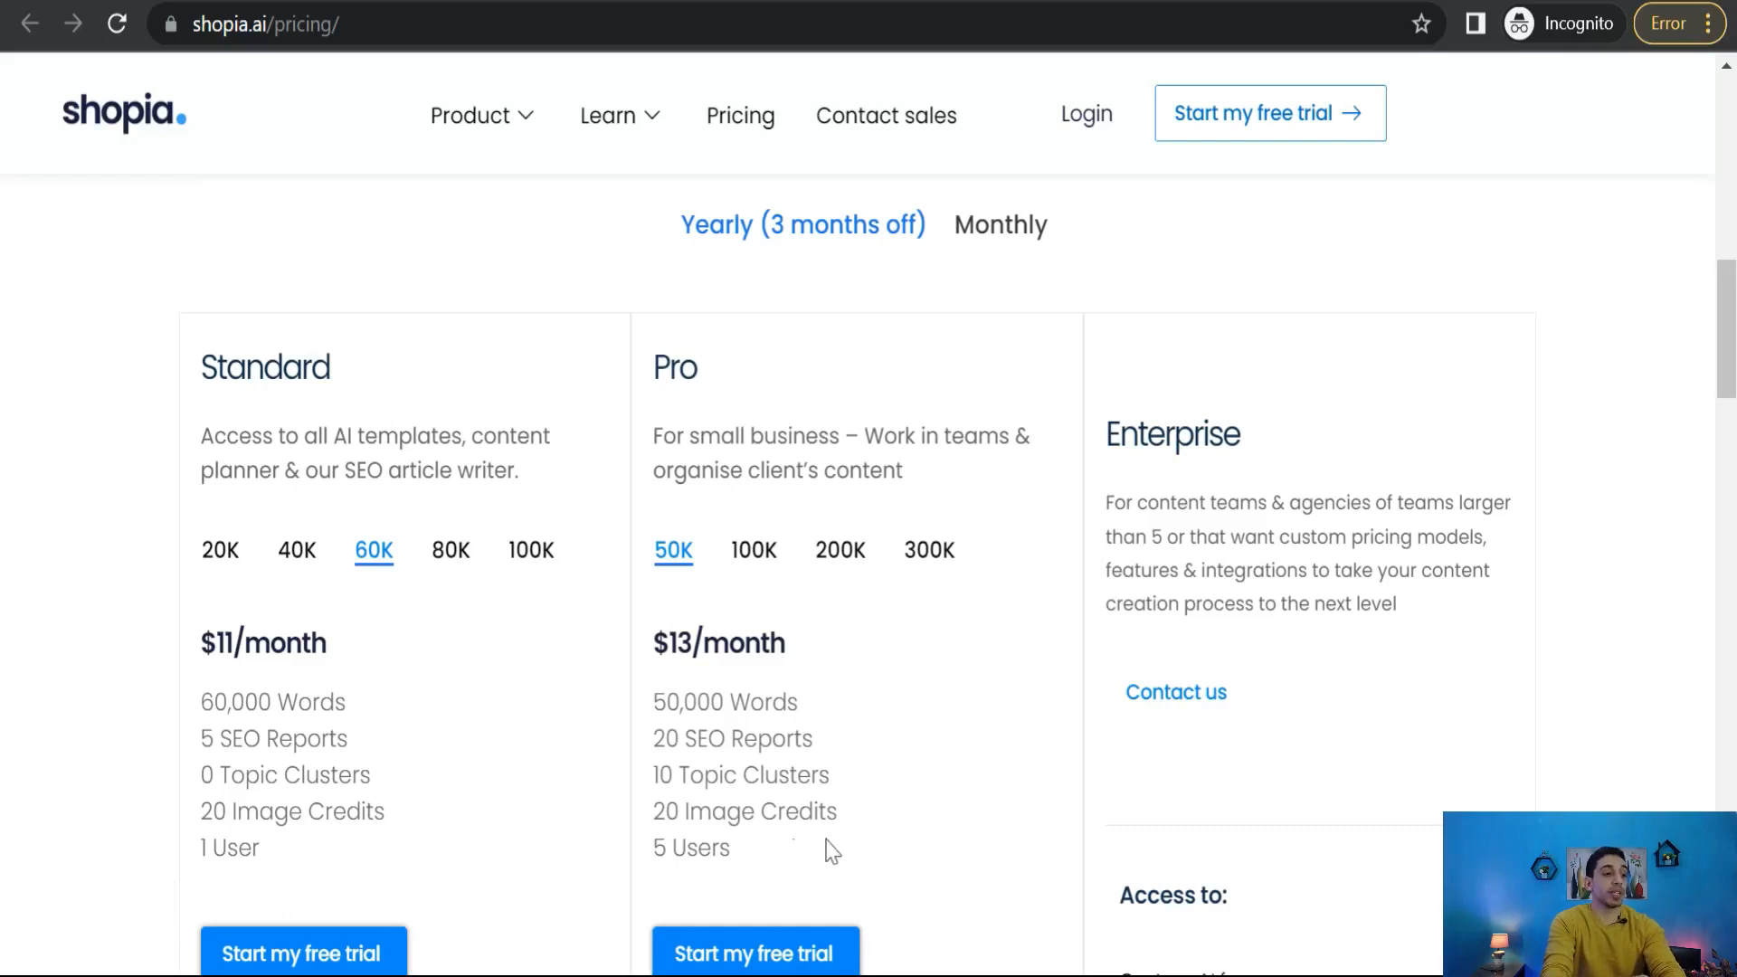
scroll(857, 575, "down", 2)
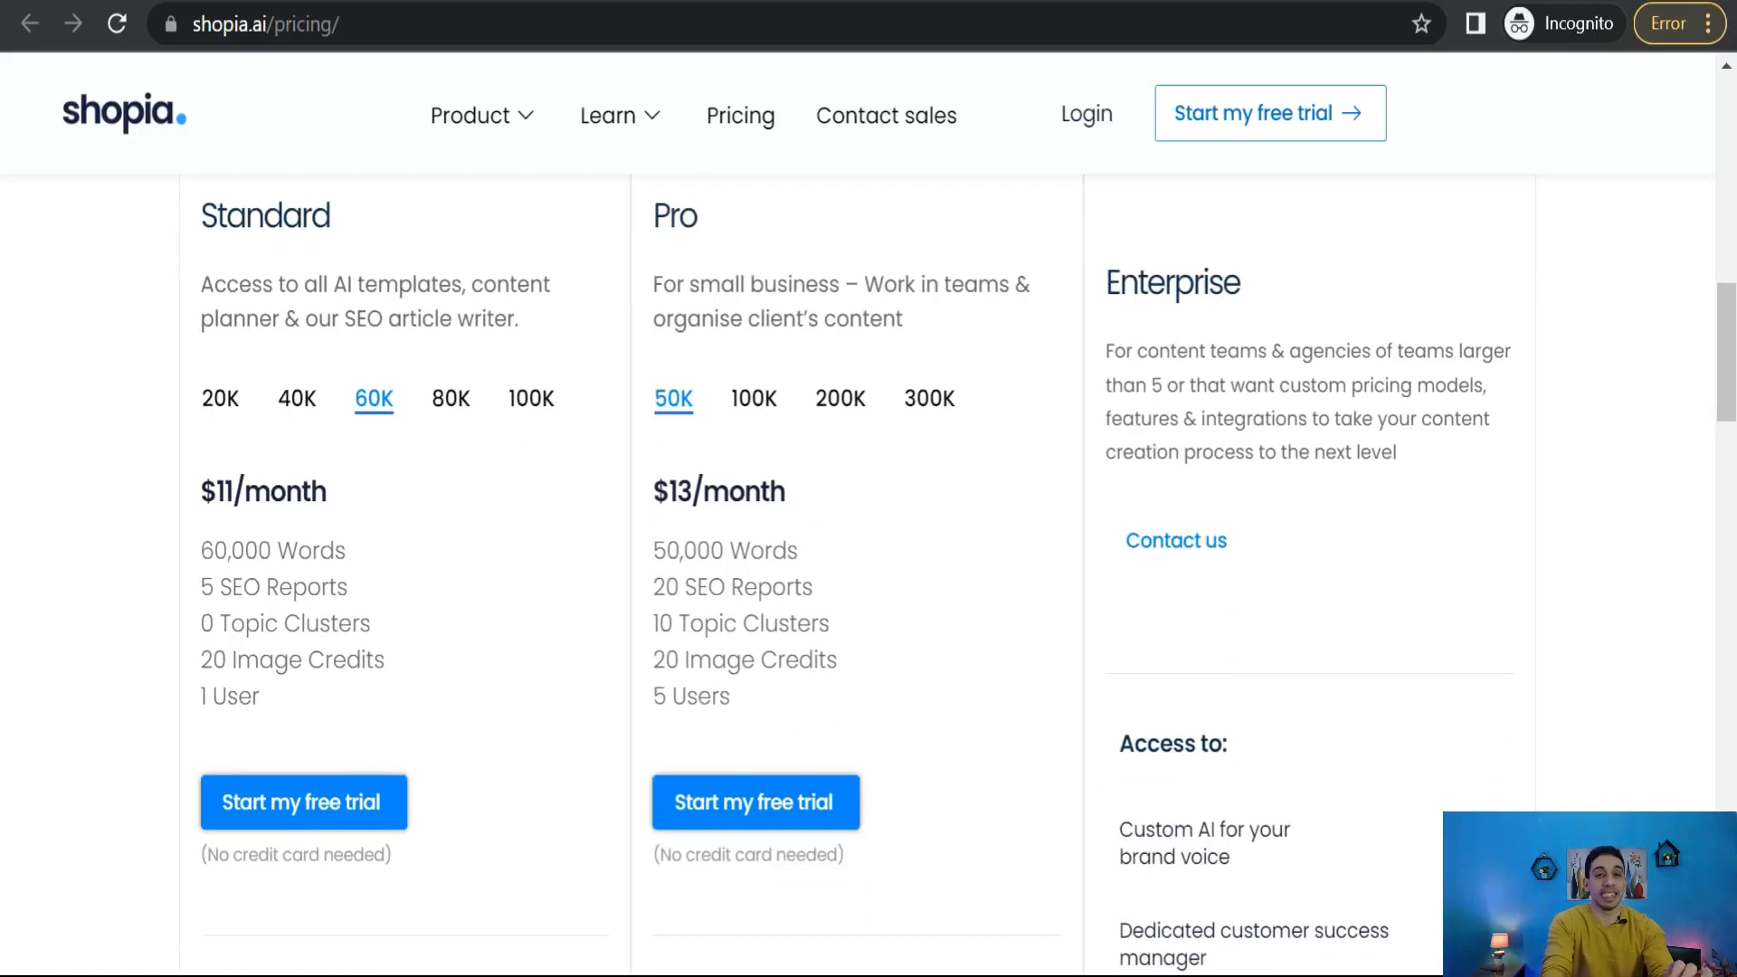
scroll(902, 639, "up", 2)
scroll(714, 475, "down", 2)
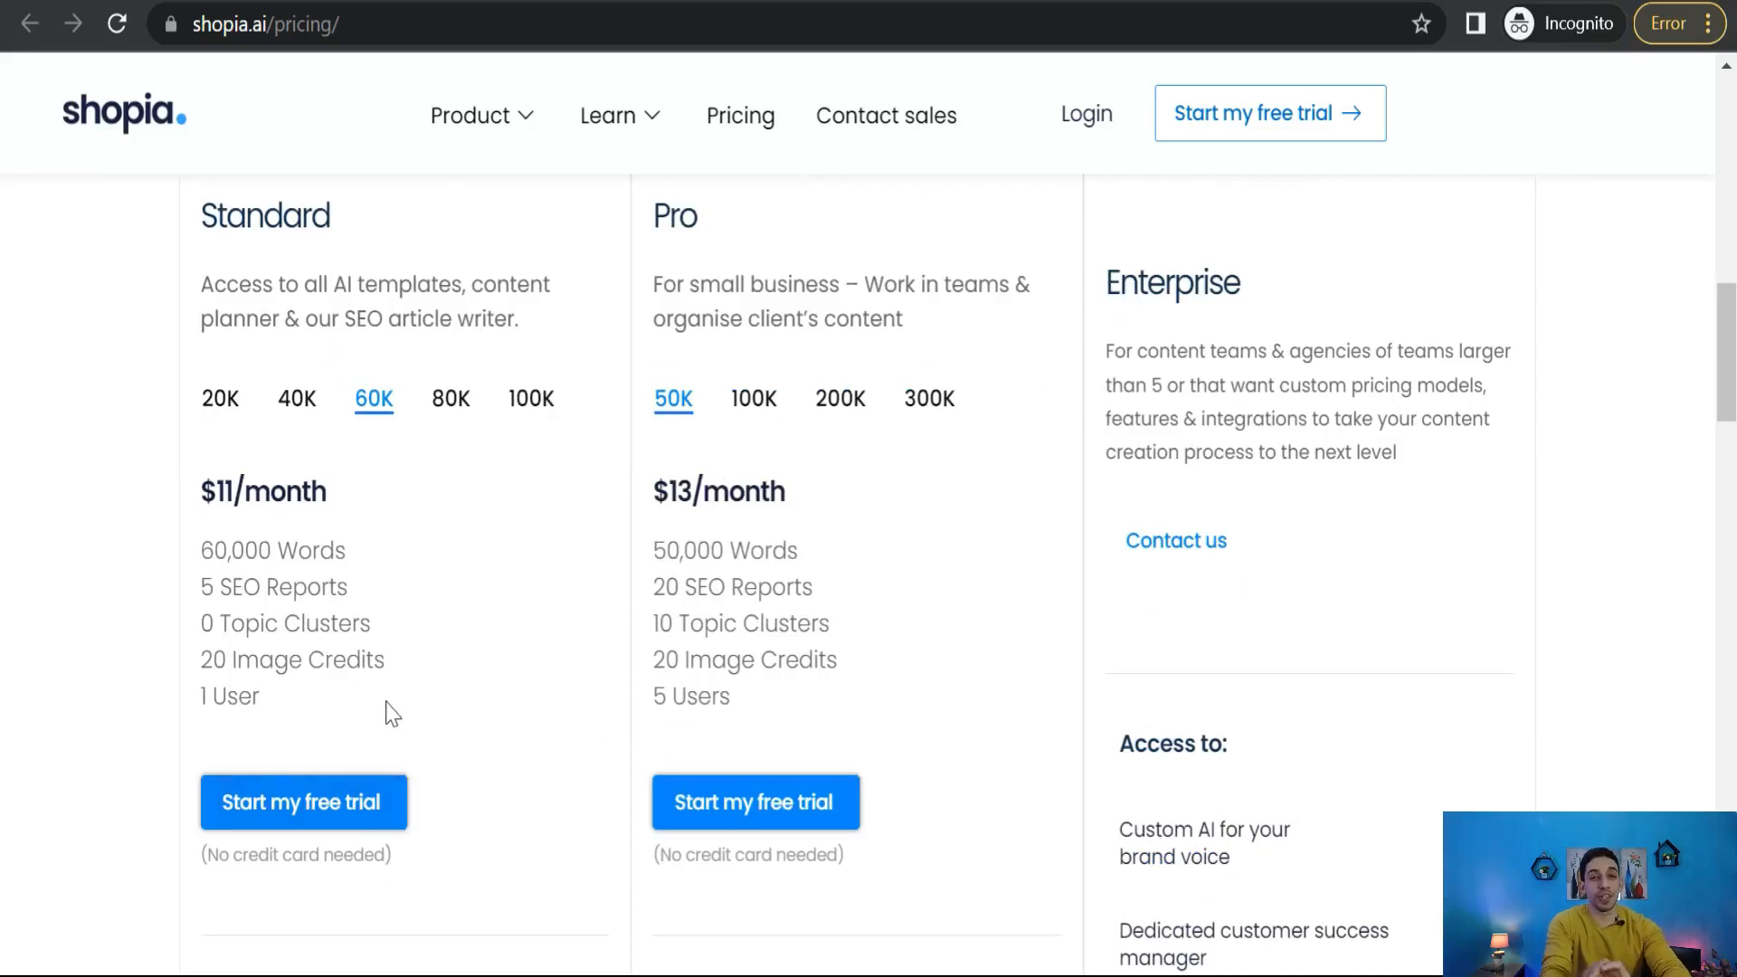
scroll(362, 751, "down", 10)
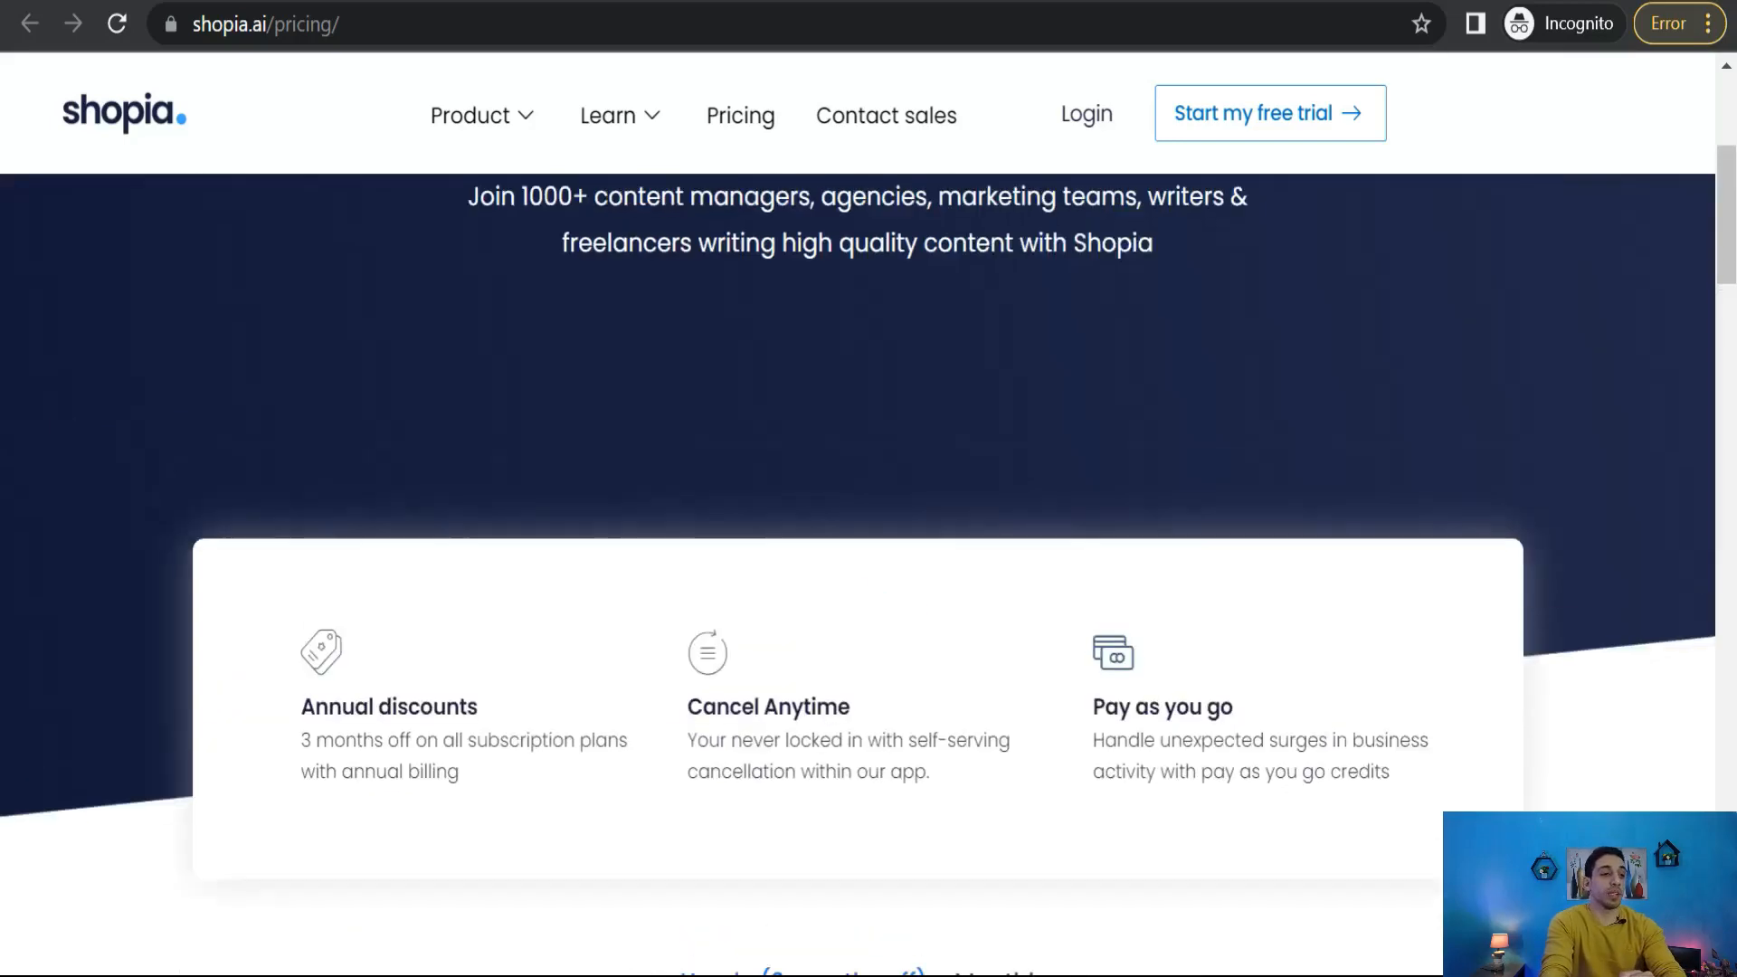
Sign up for the free trial using the email option and confirm the account's email address from the verification message
left_click(1253, 133)
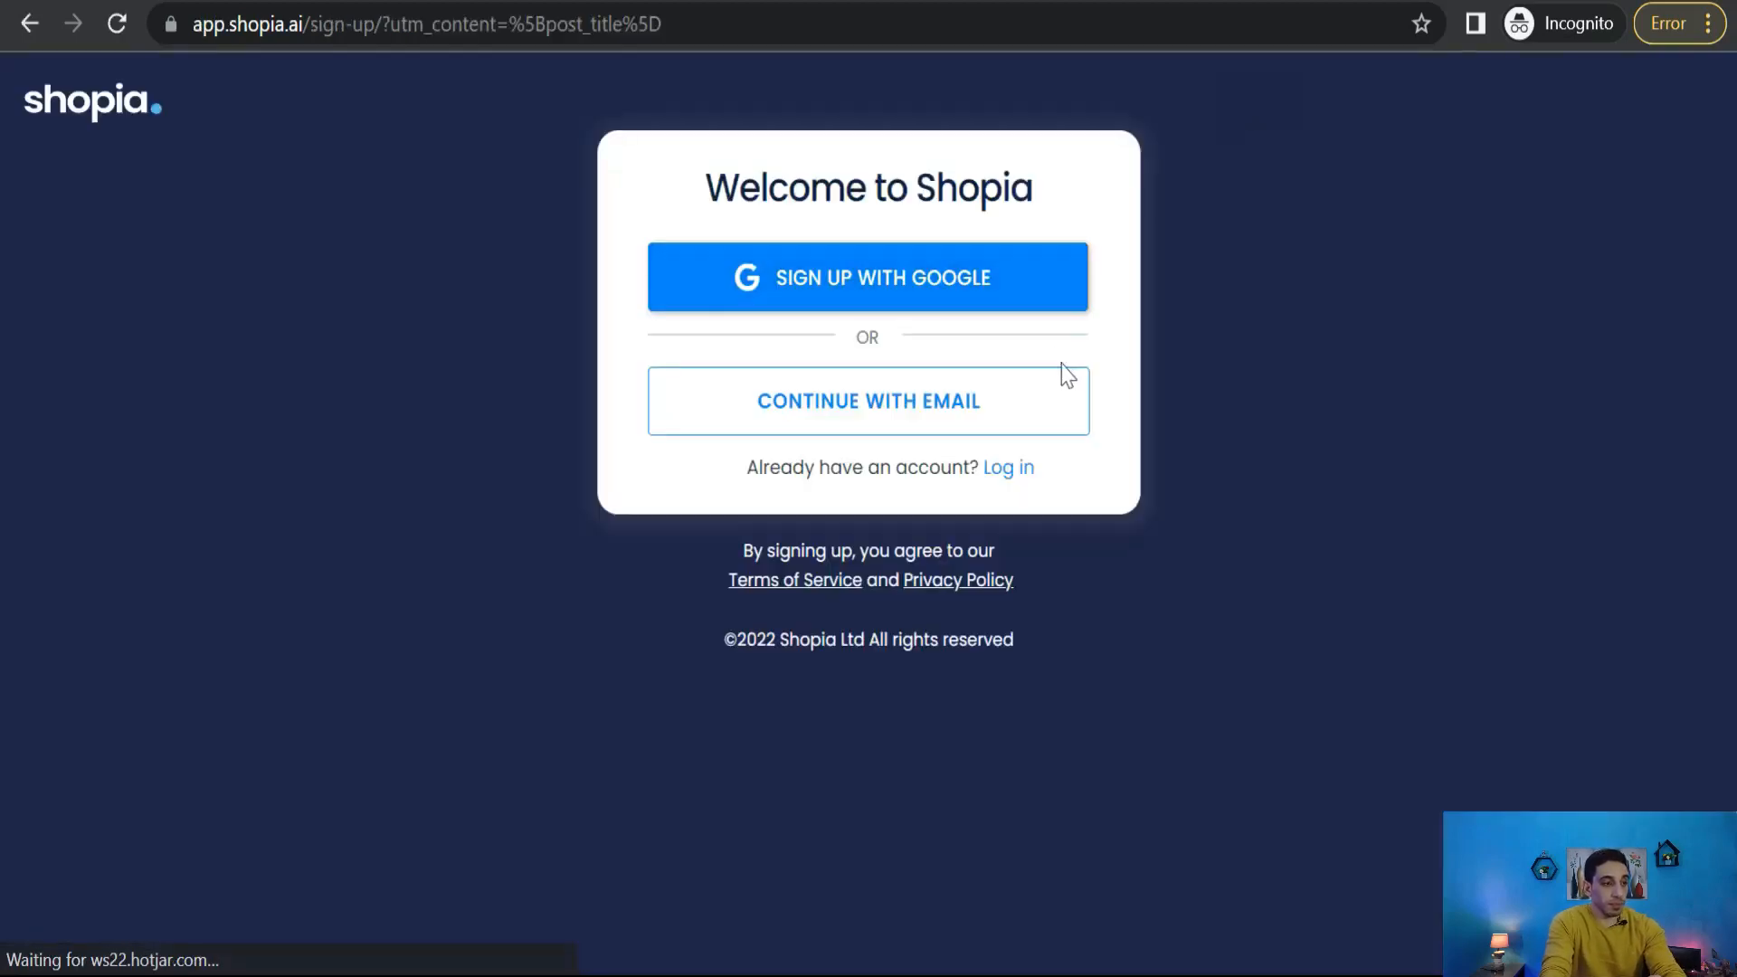
left_click(814, 418)
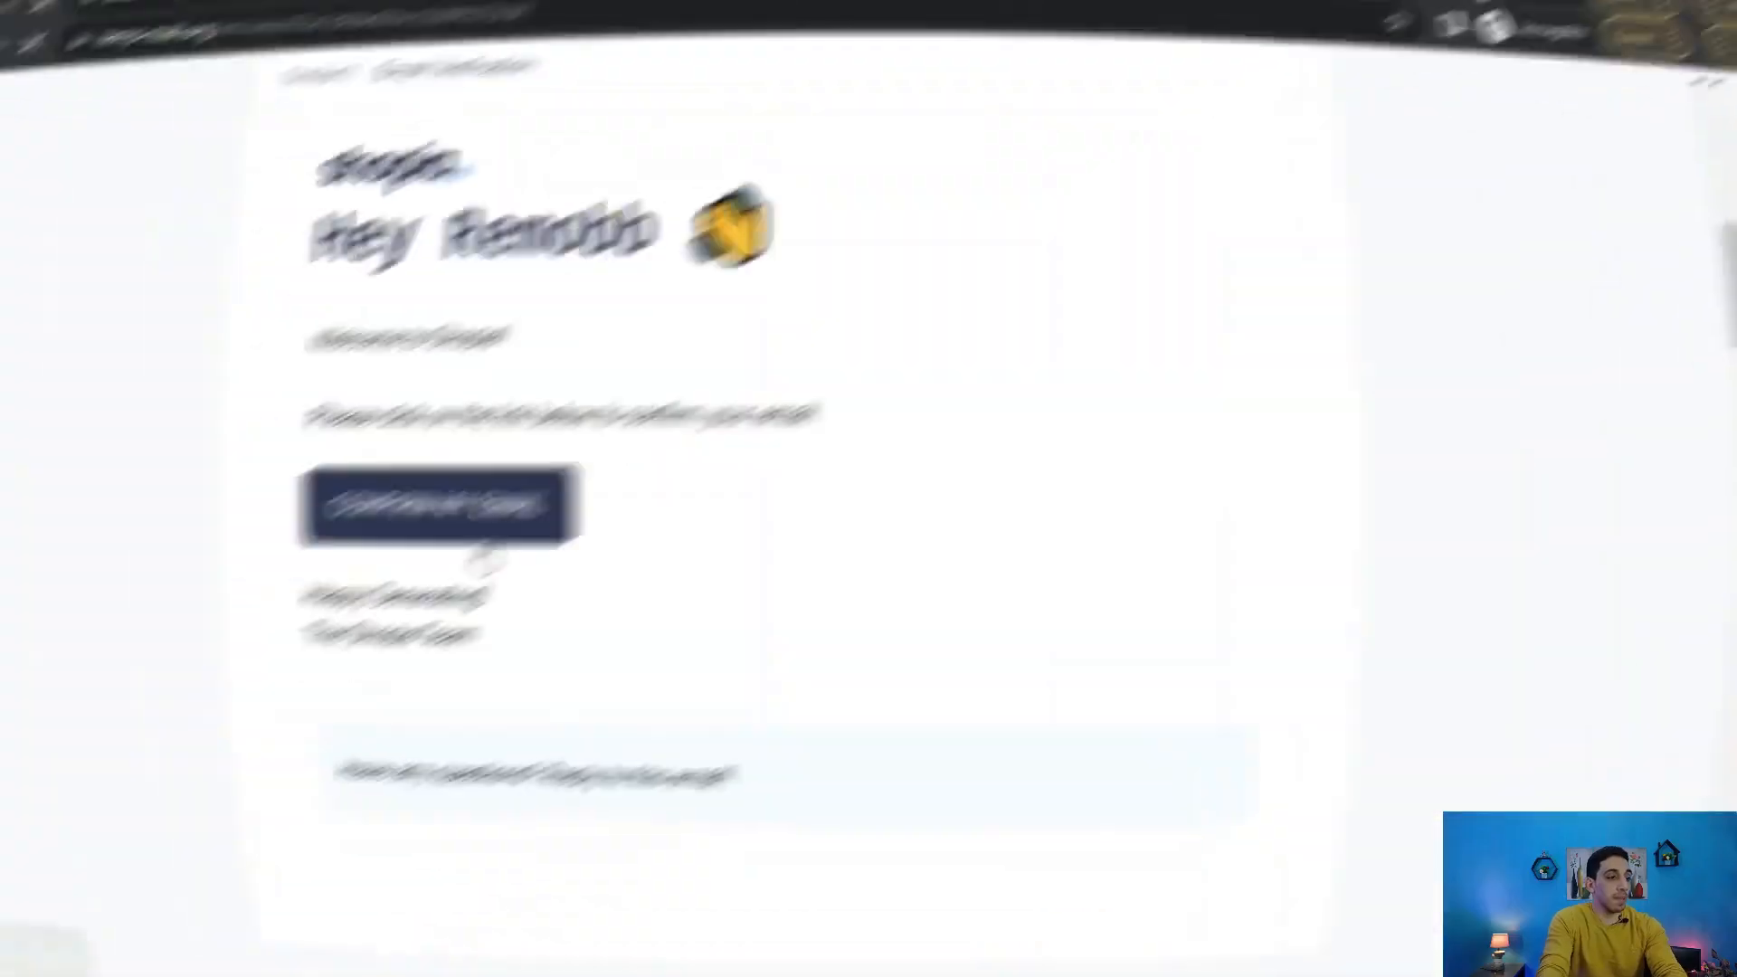
left_click(568, 489)
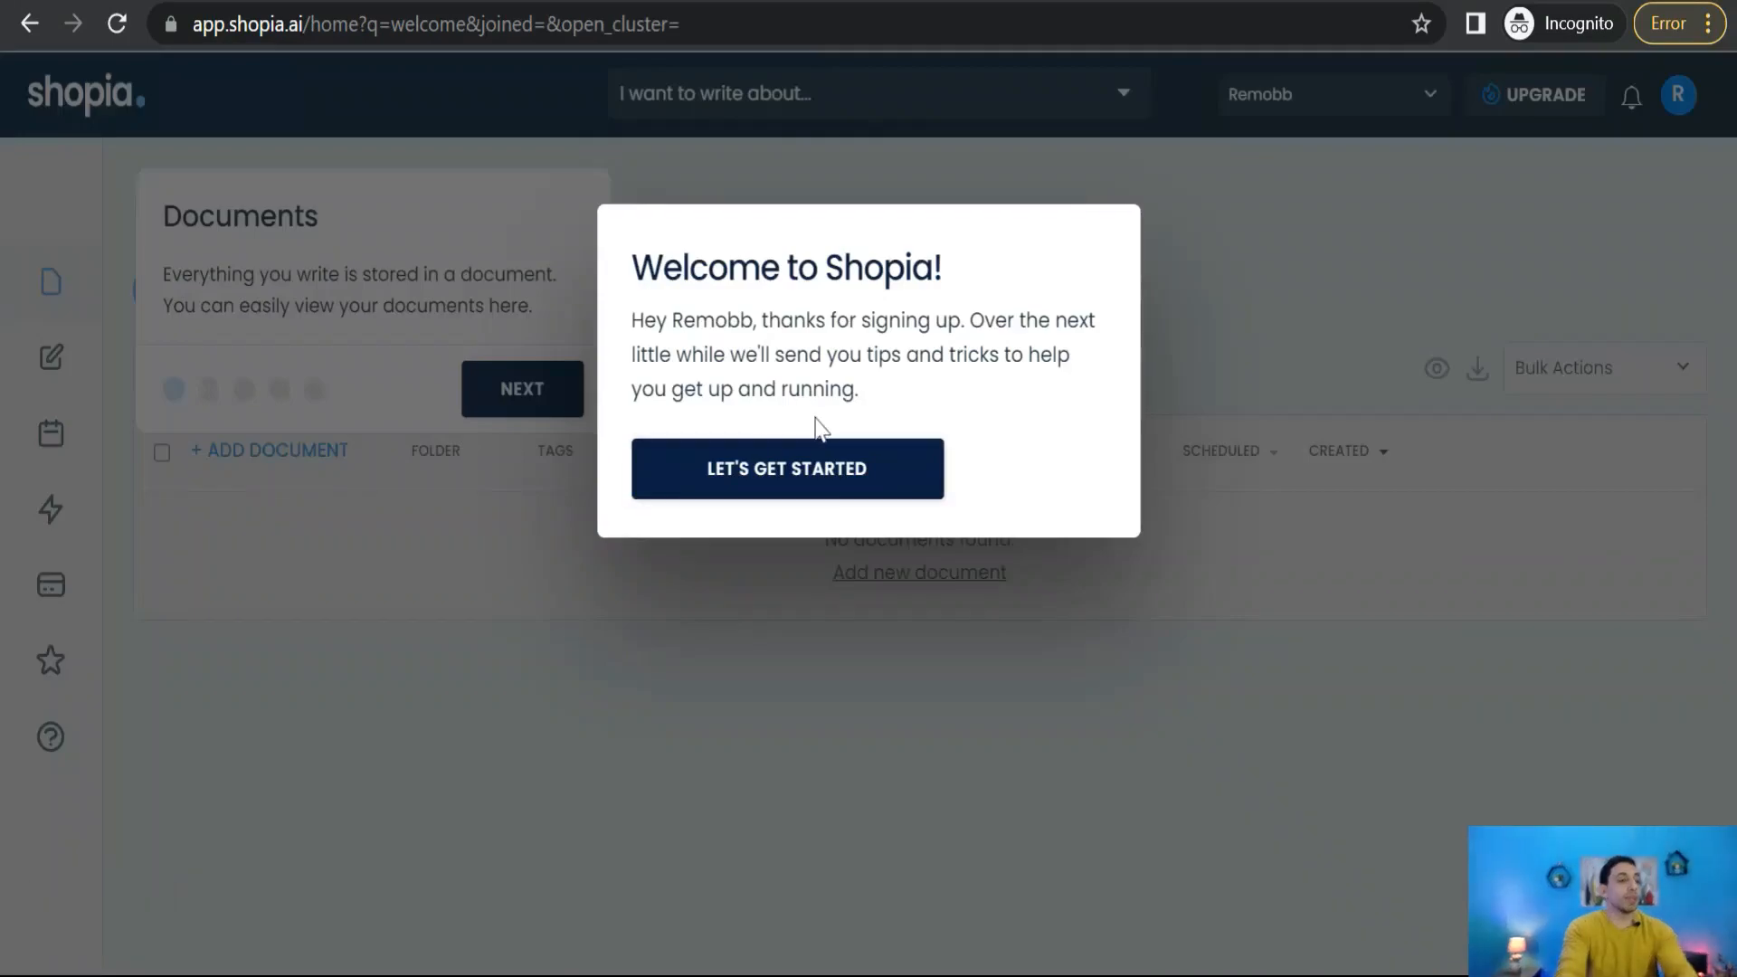
Start from the welcome message and go through the whole introductory tour until it is finished
left_click(735, 479)
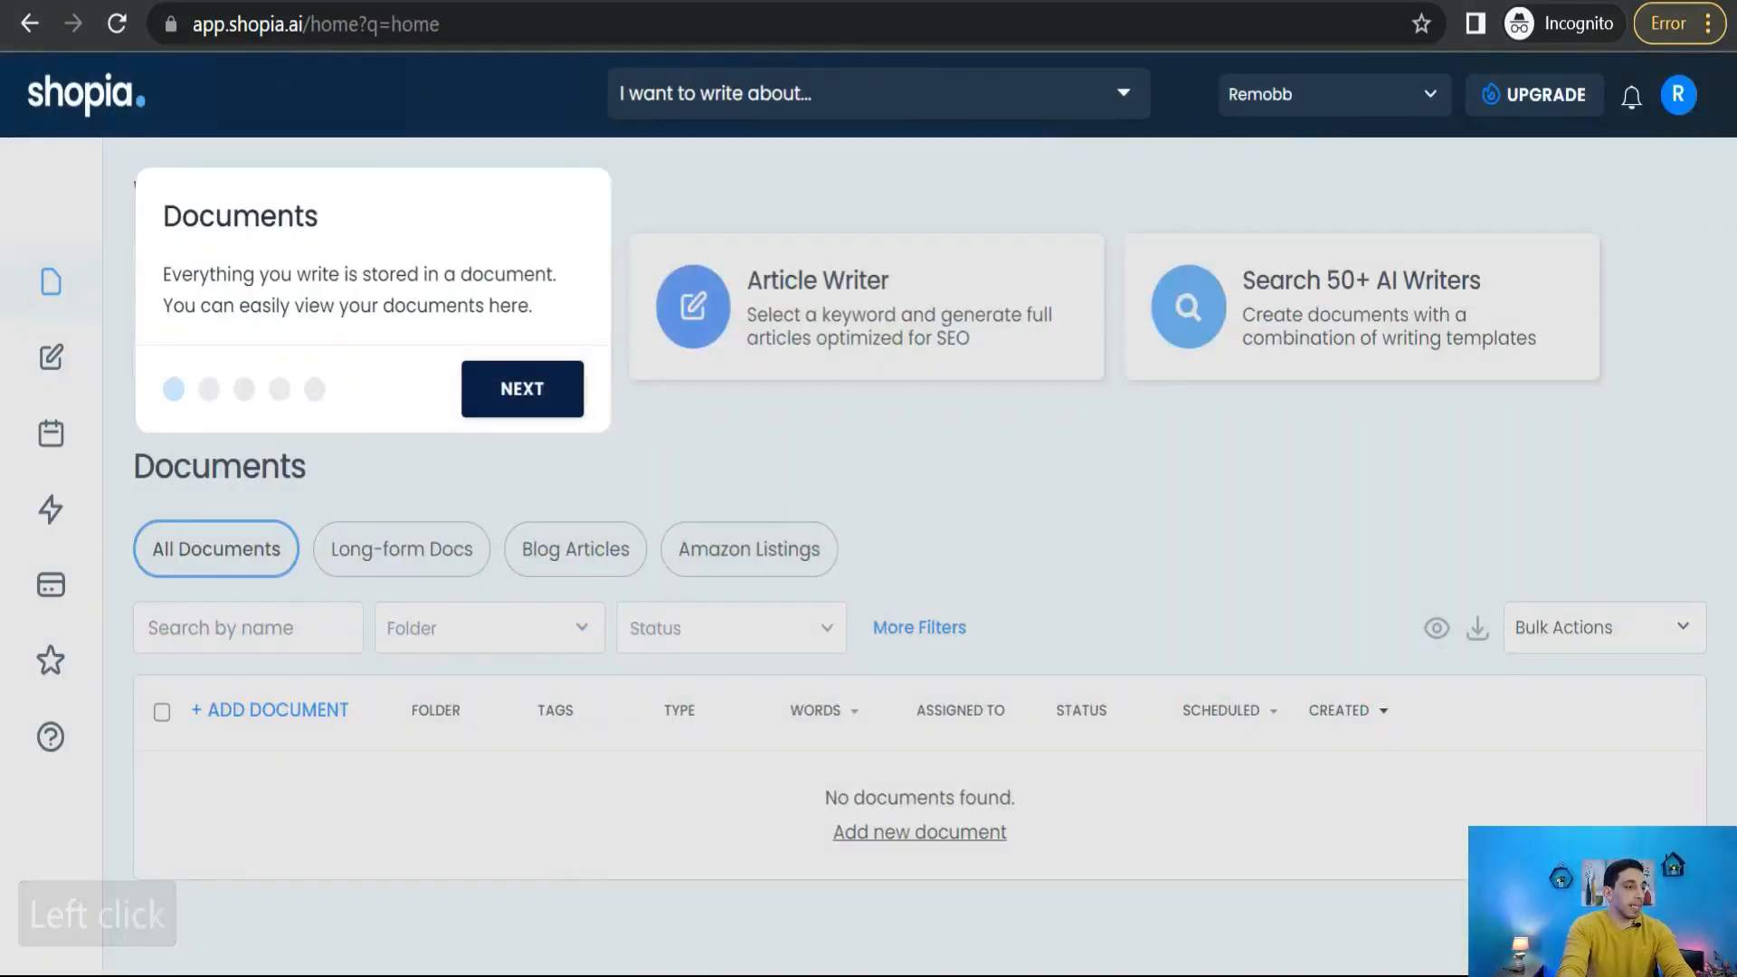
left_click(506, 407)
left_click(512, 497)
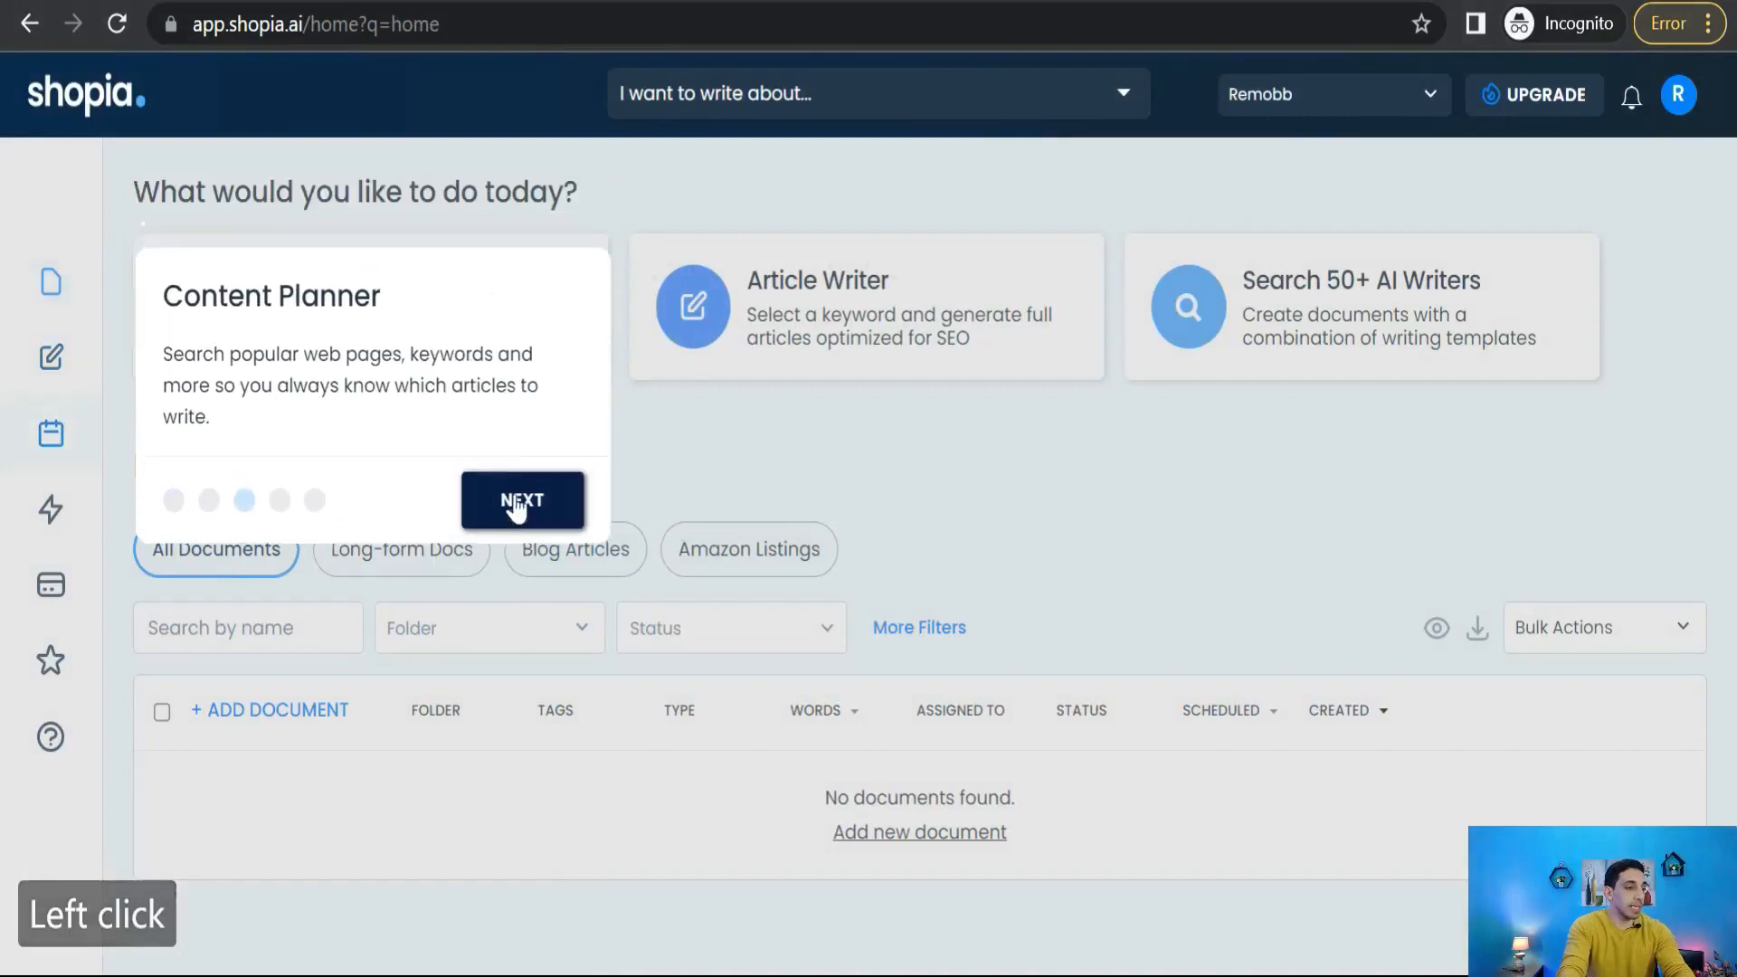
left_click(510, 589)
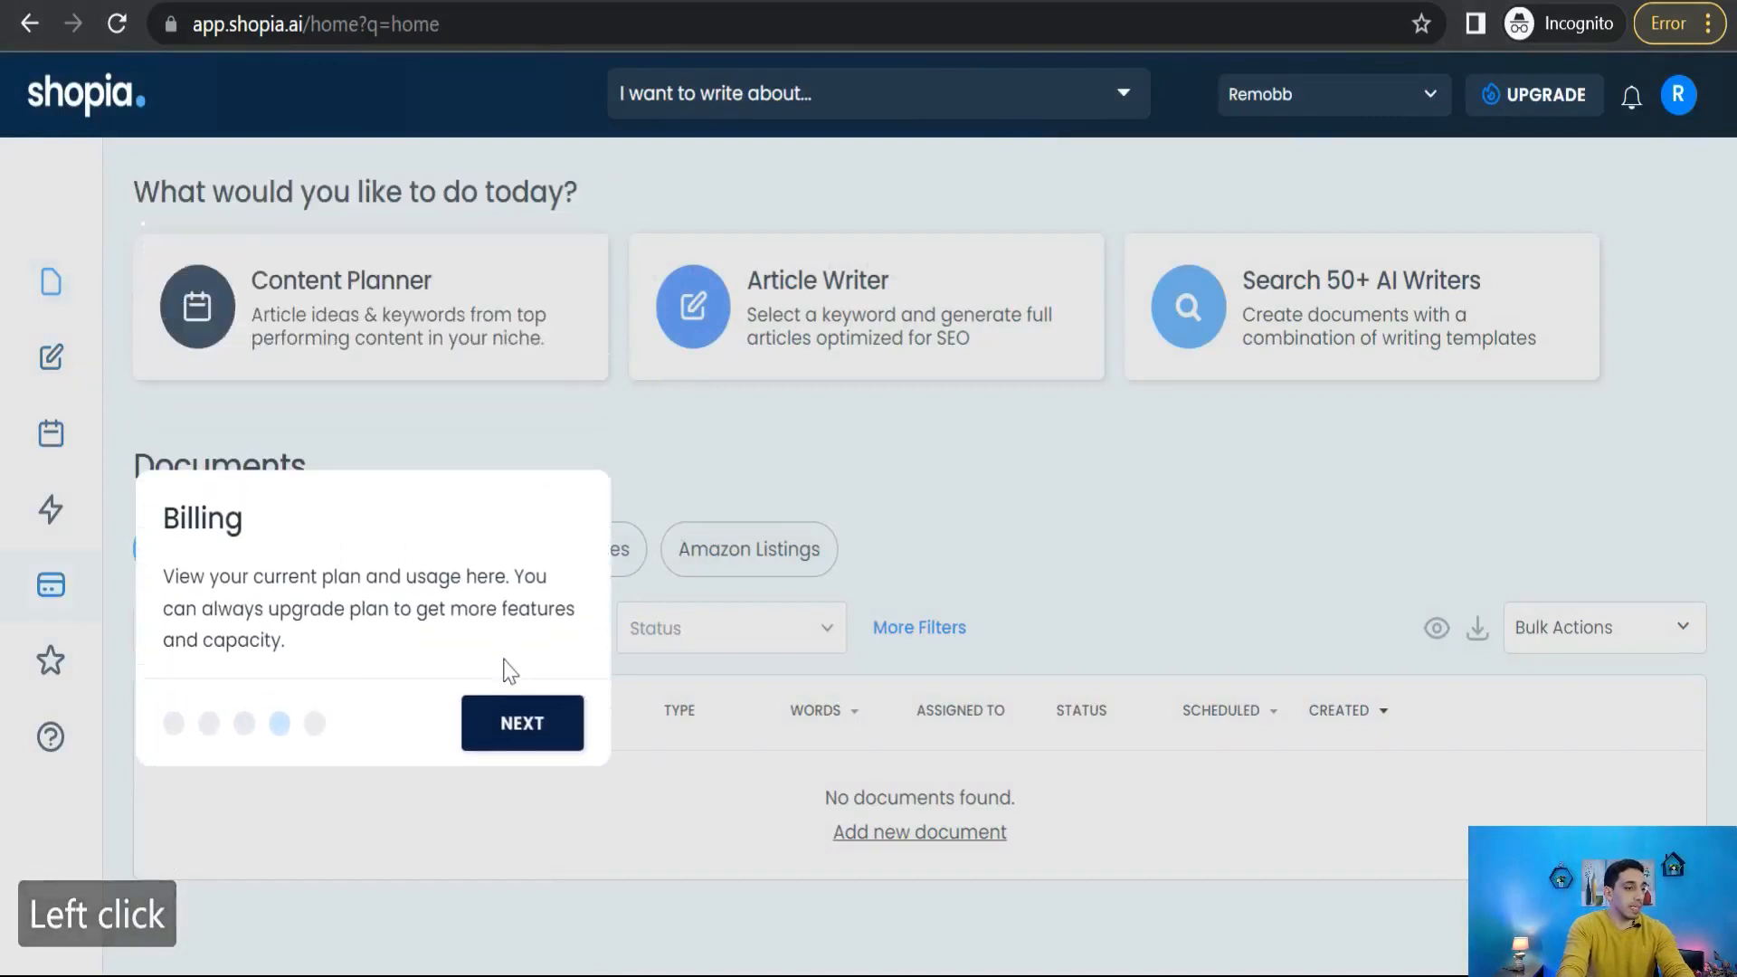
left_click(512, 728)
left_click(507, 762)
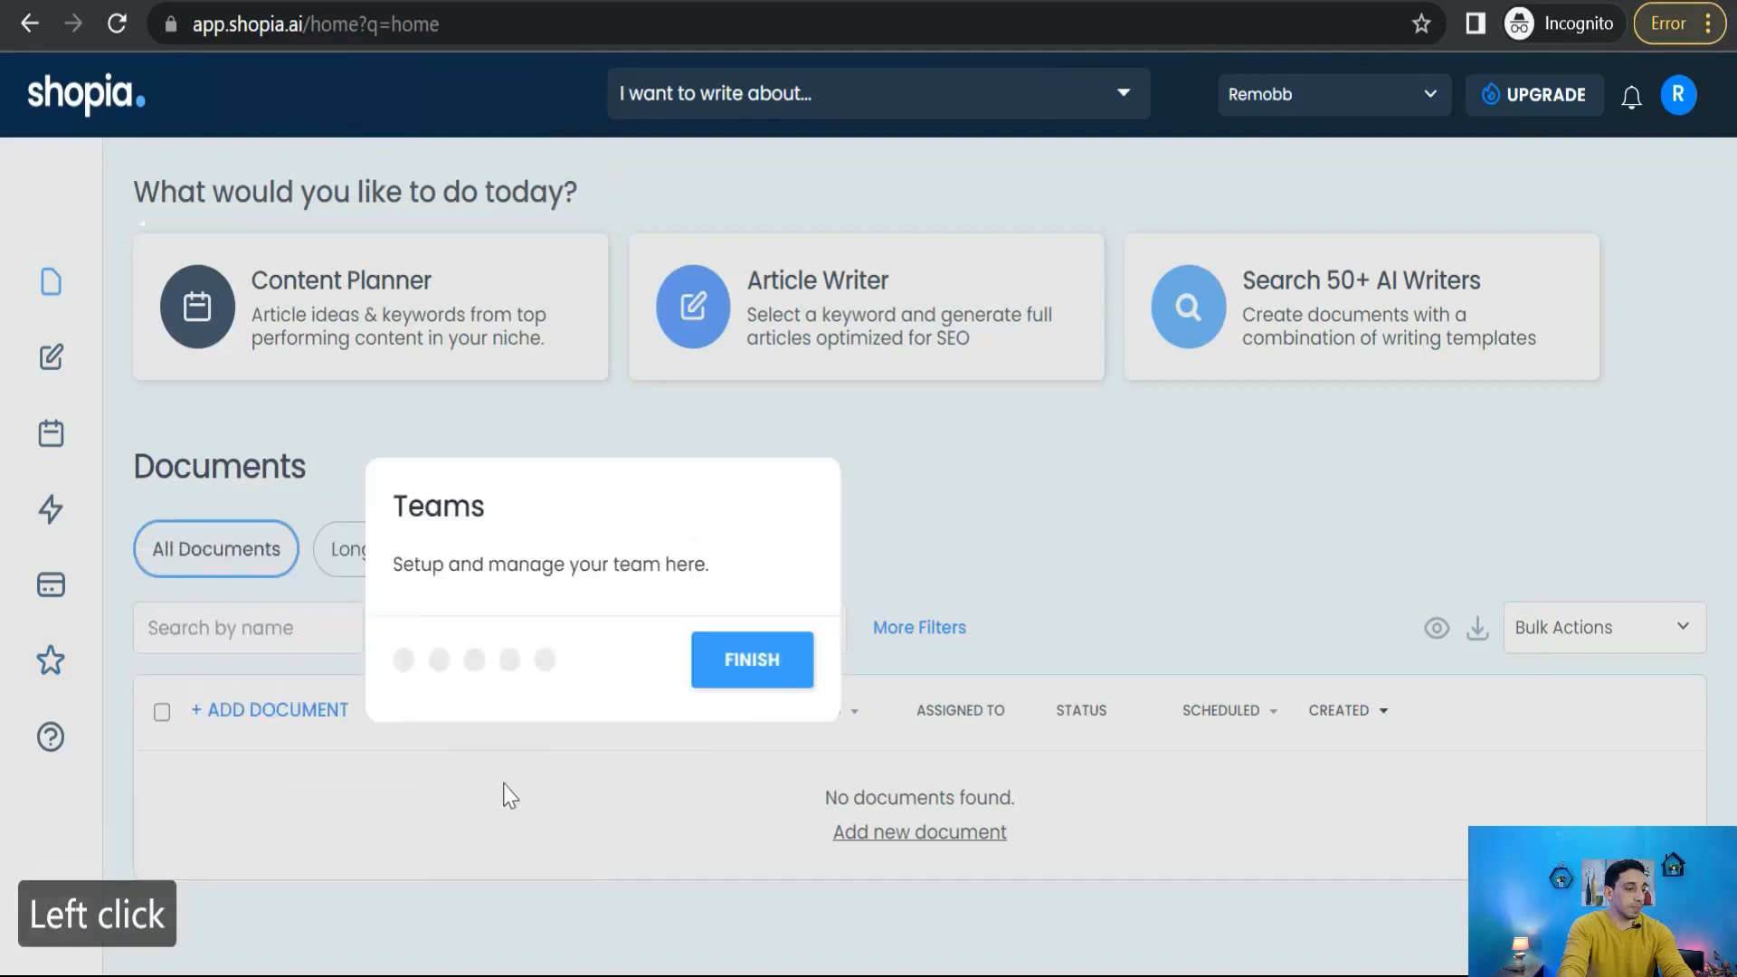
left_click(1619, 364)
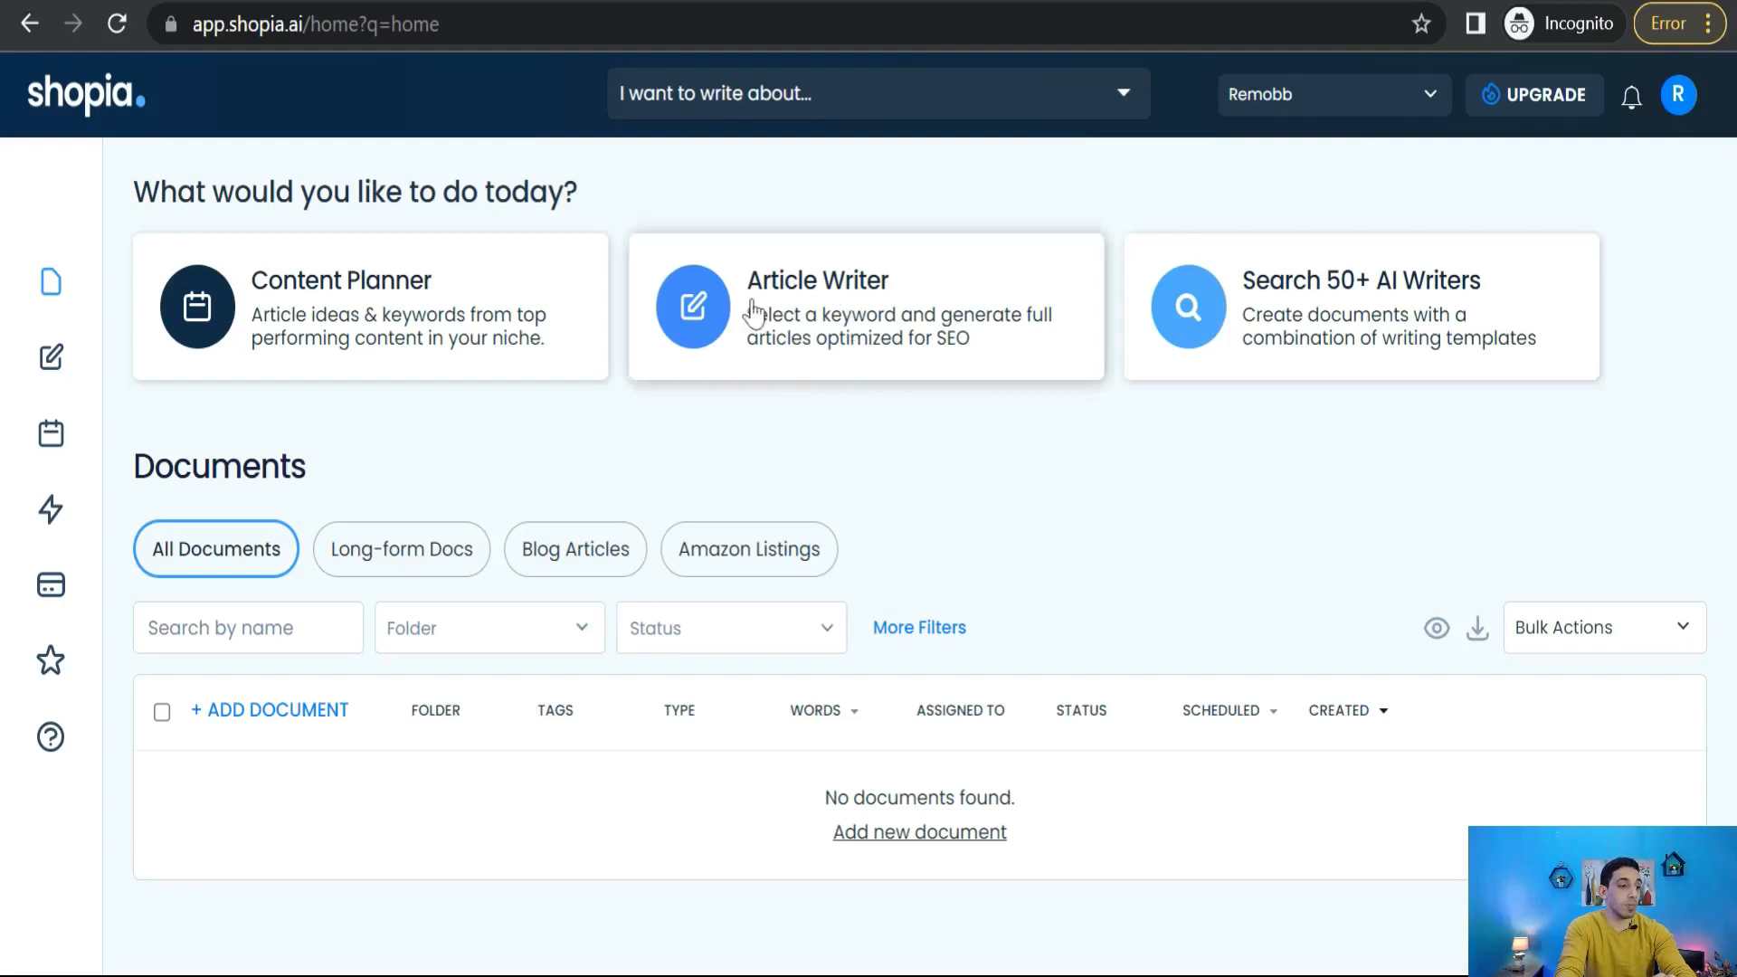
Create an Article Writer article with the How-To template and the description "how to lose weight in a month with a real plan"
left_click(812, 317)
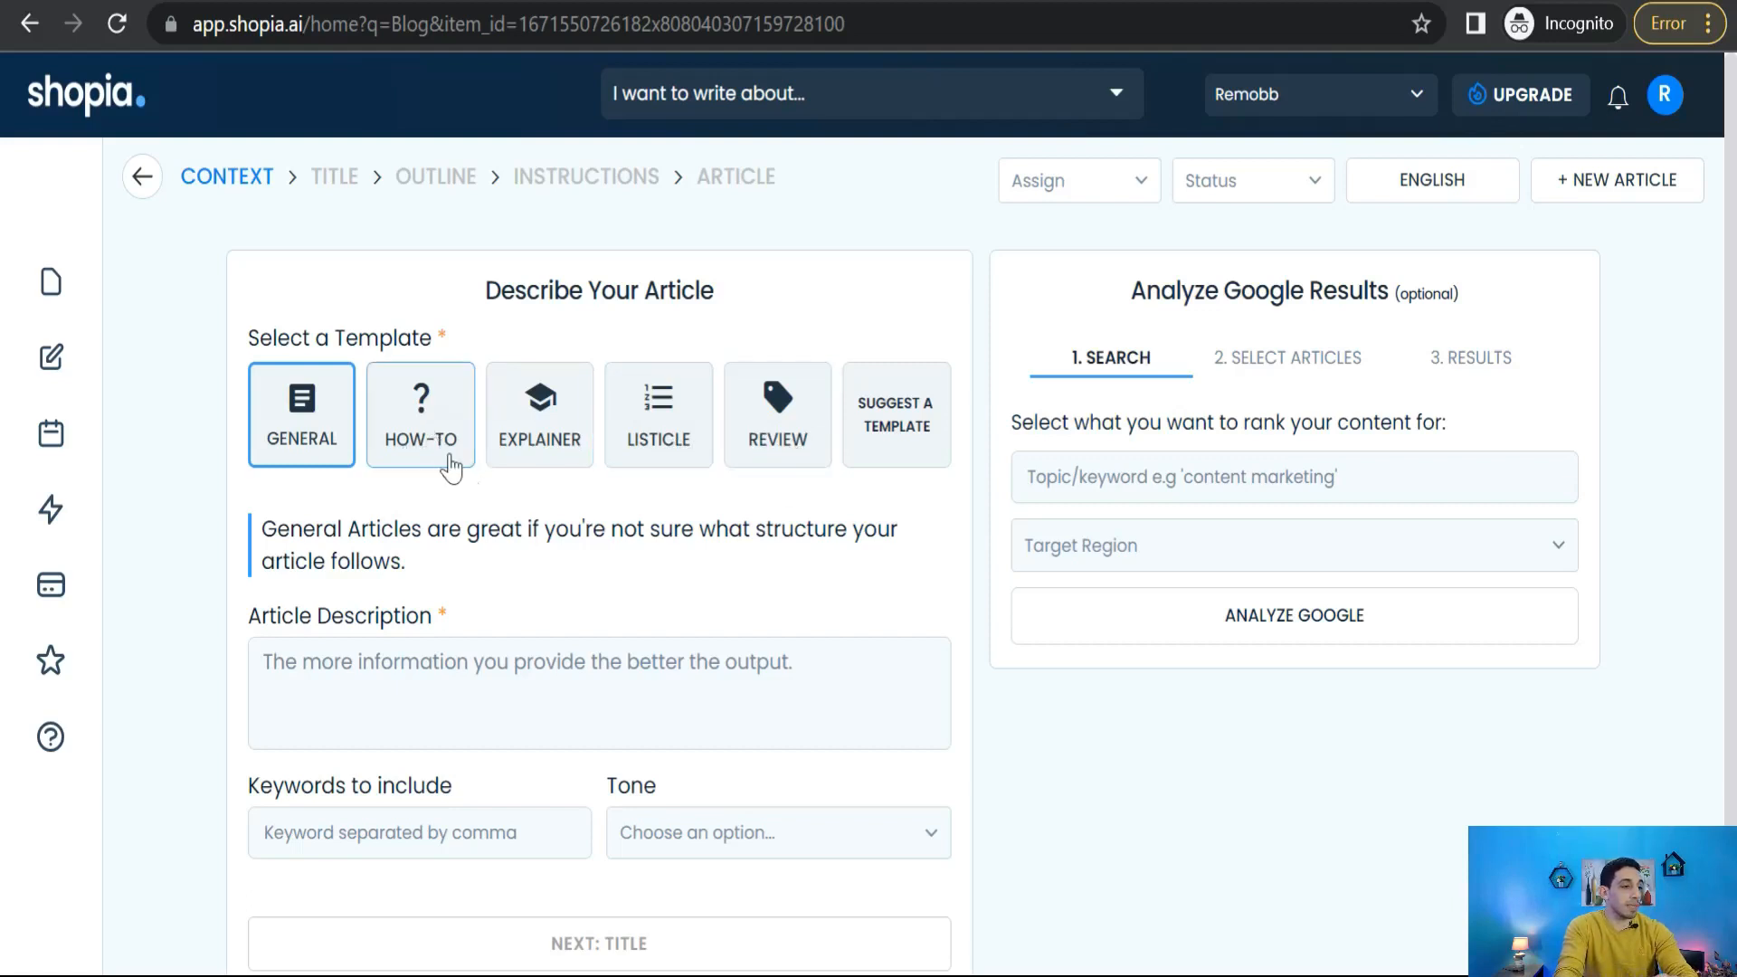
left_click(428, 432)
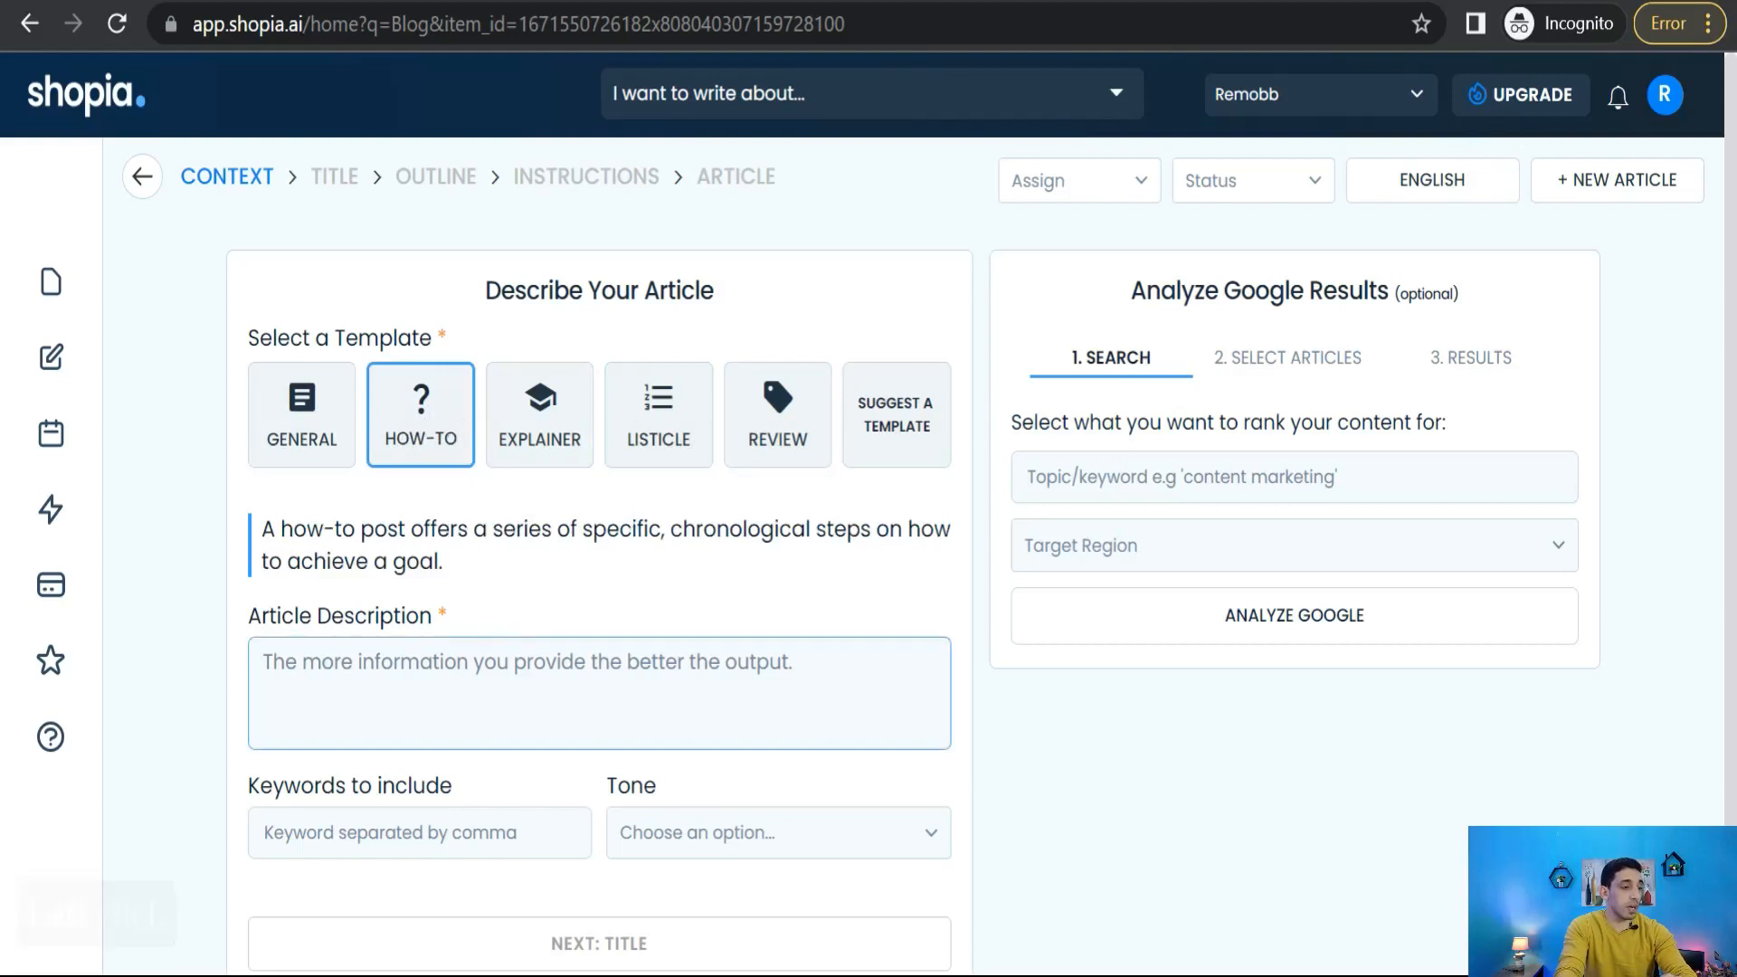
scroll(599, 693, "down", 1)
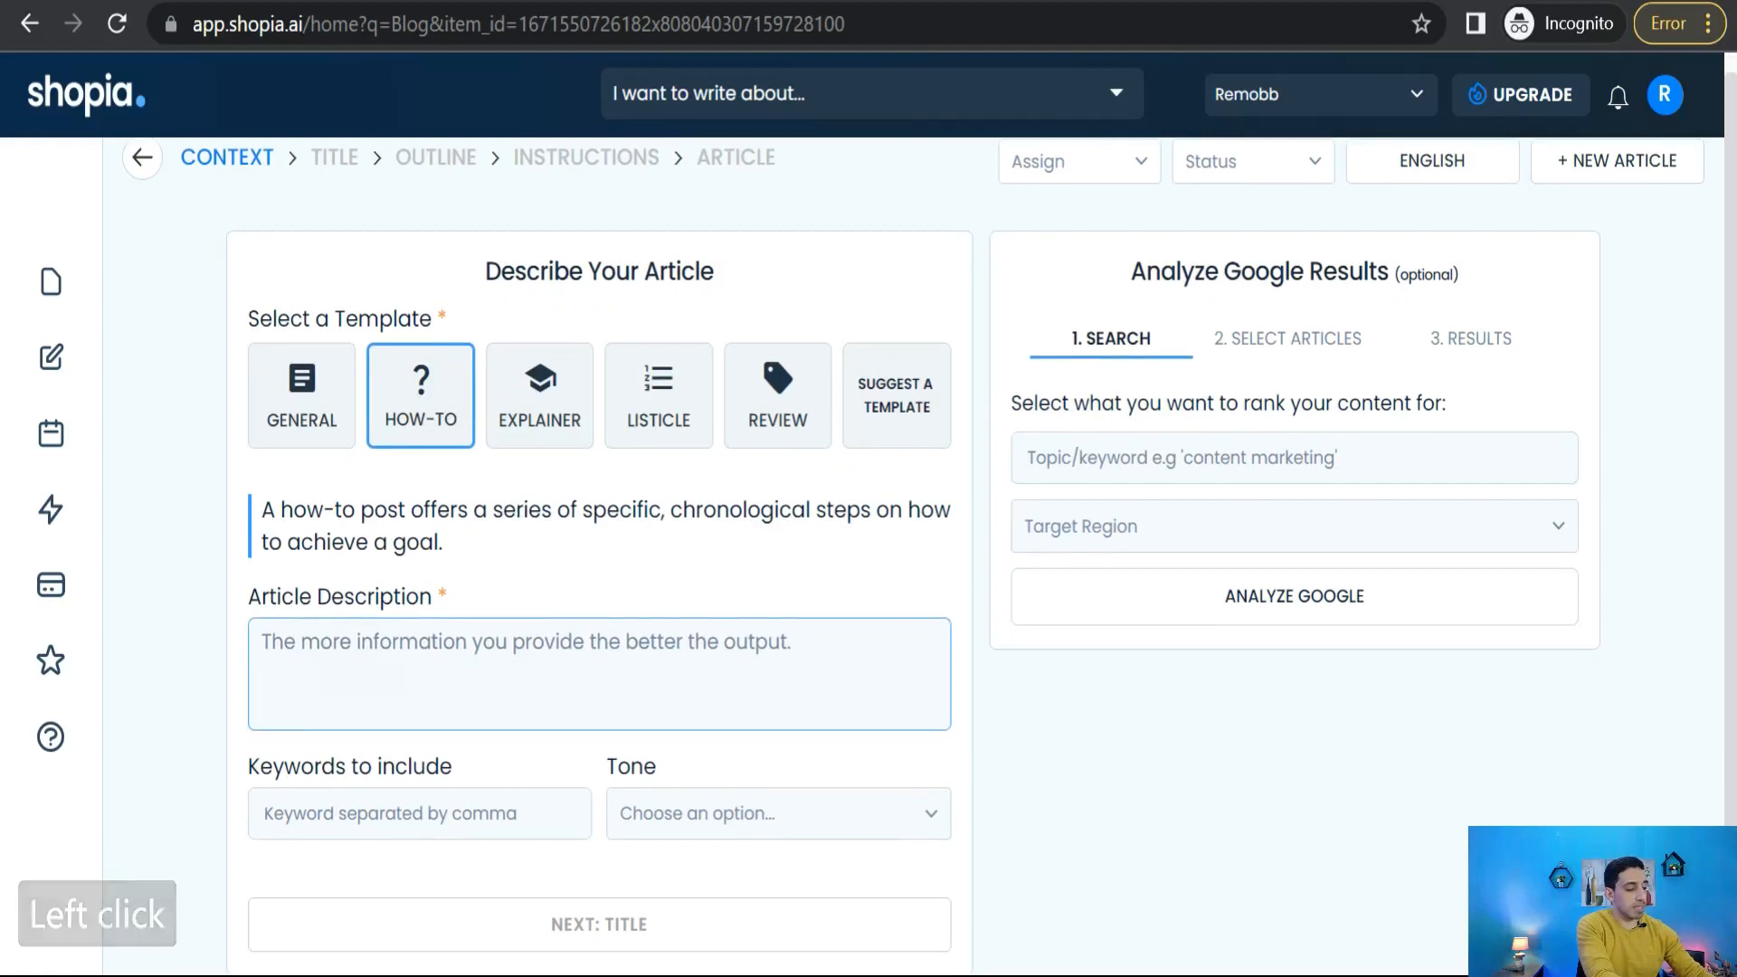
type("how to")
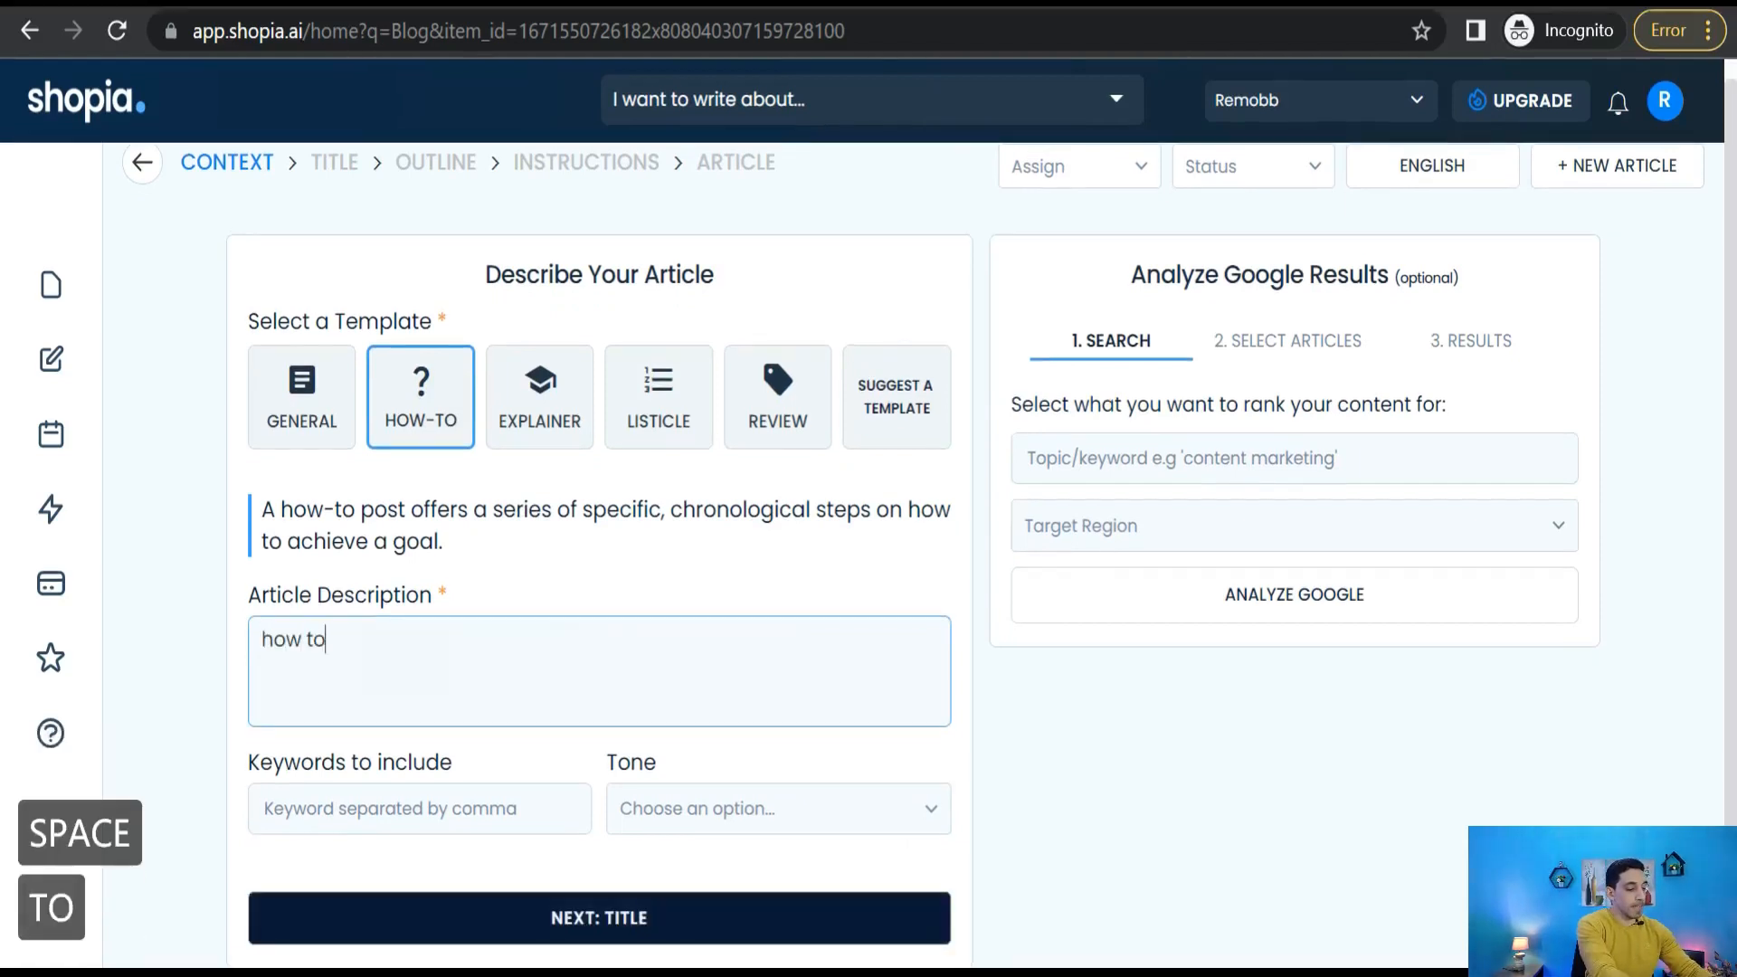
type(" lose weig")
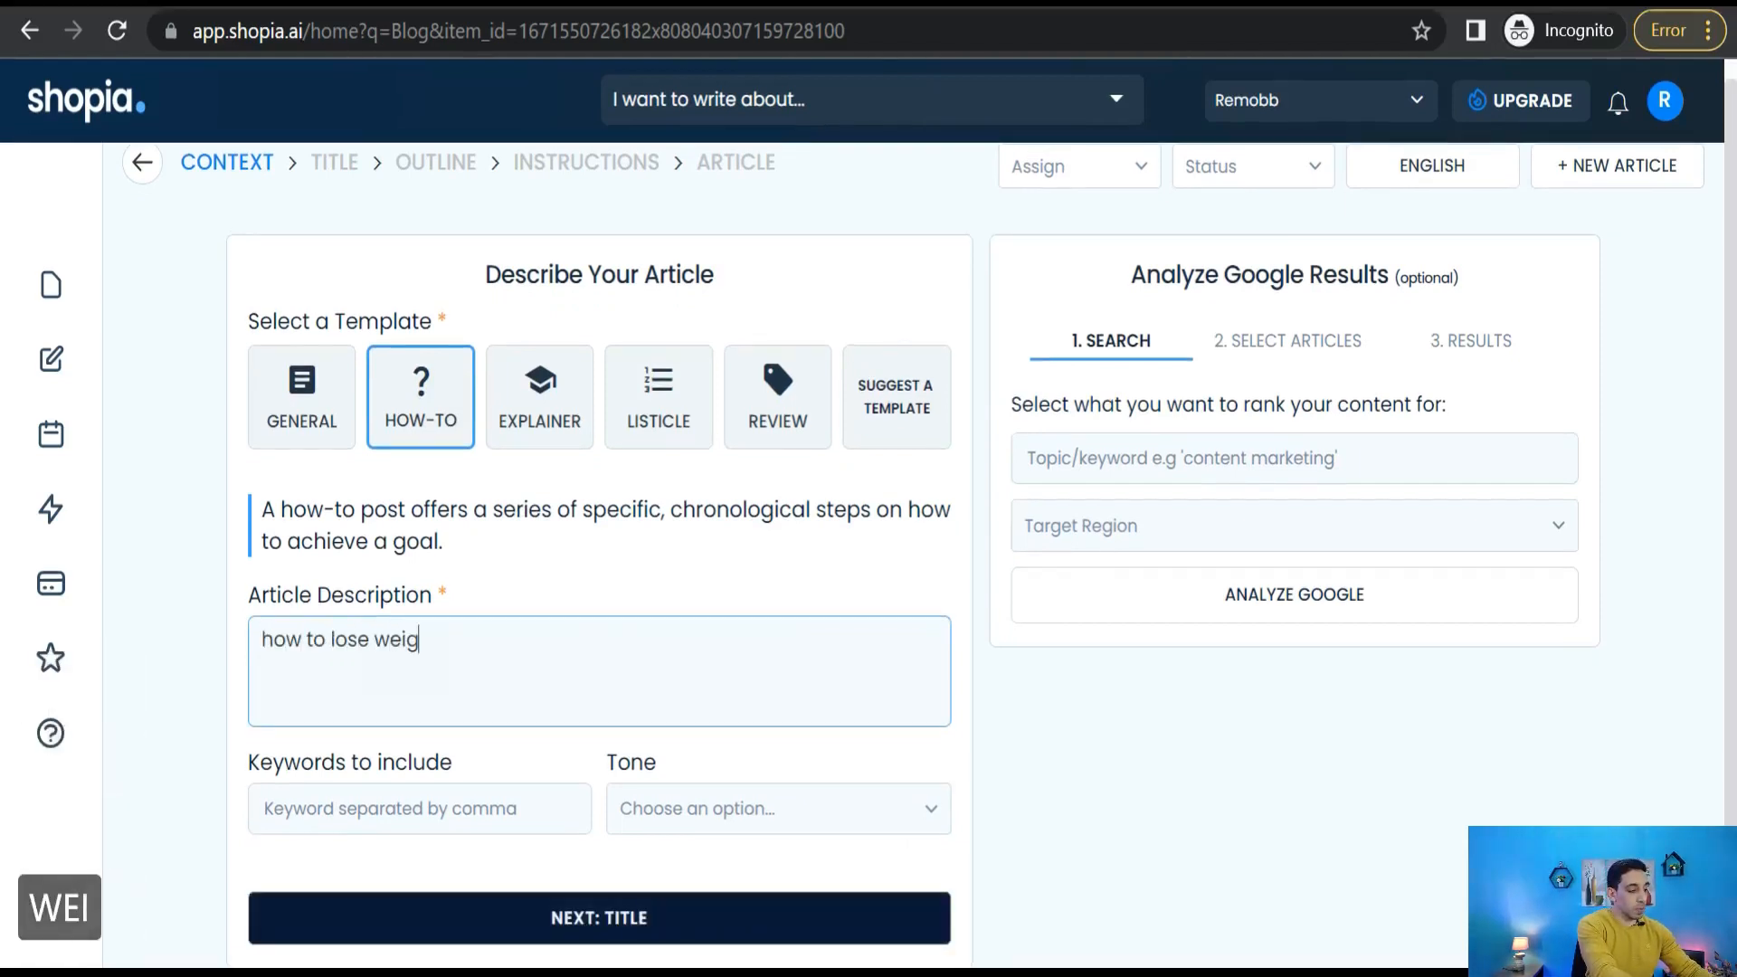
type("ht in ")
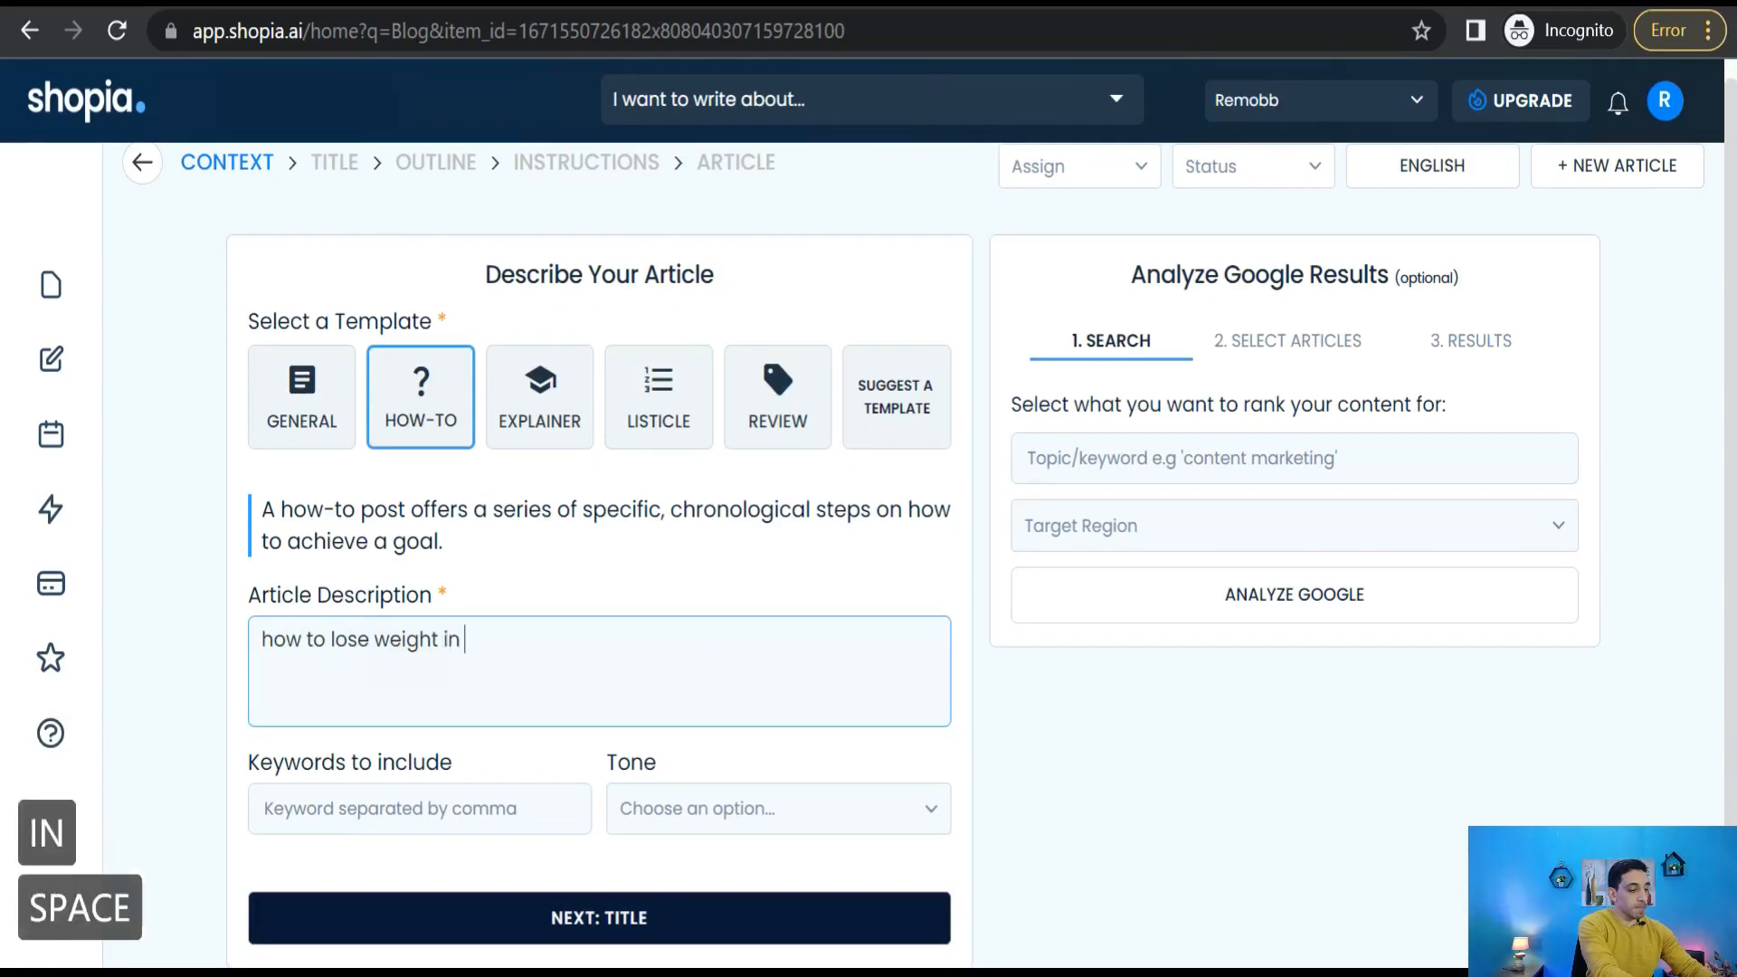
type("a month ")
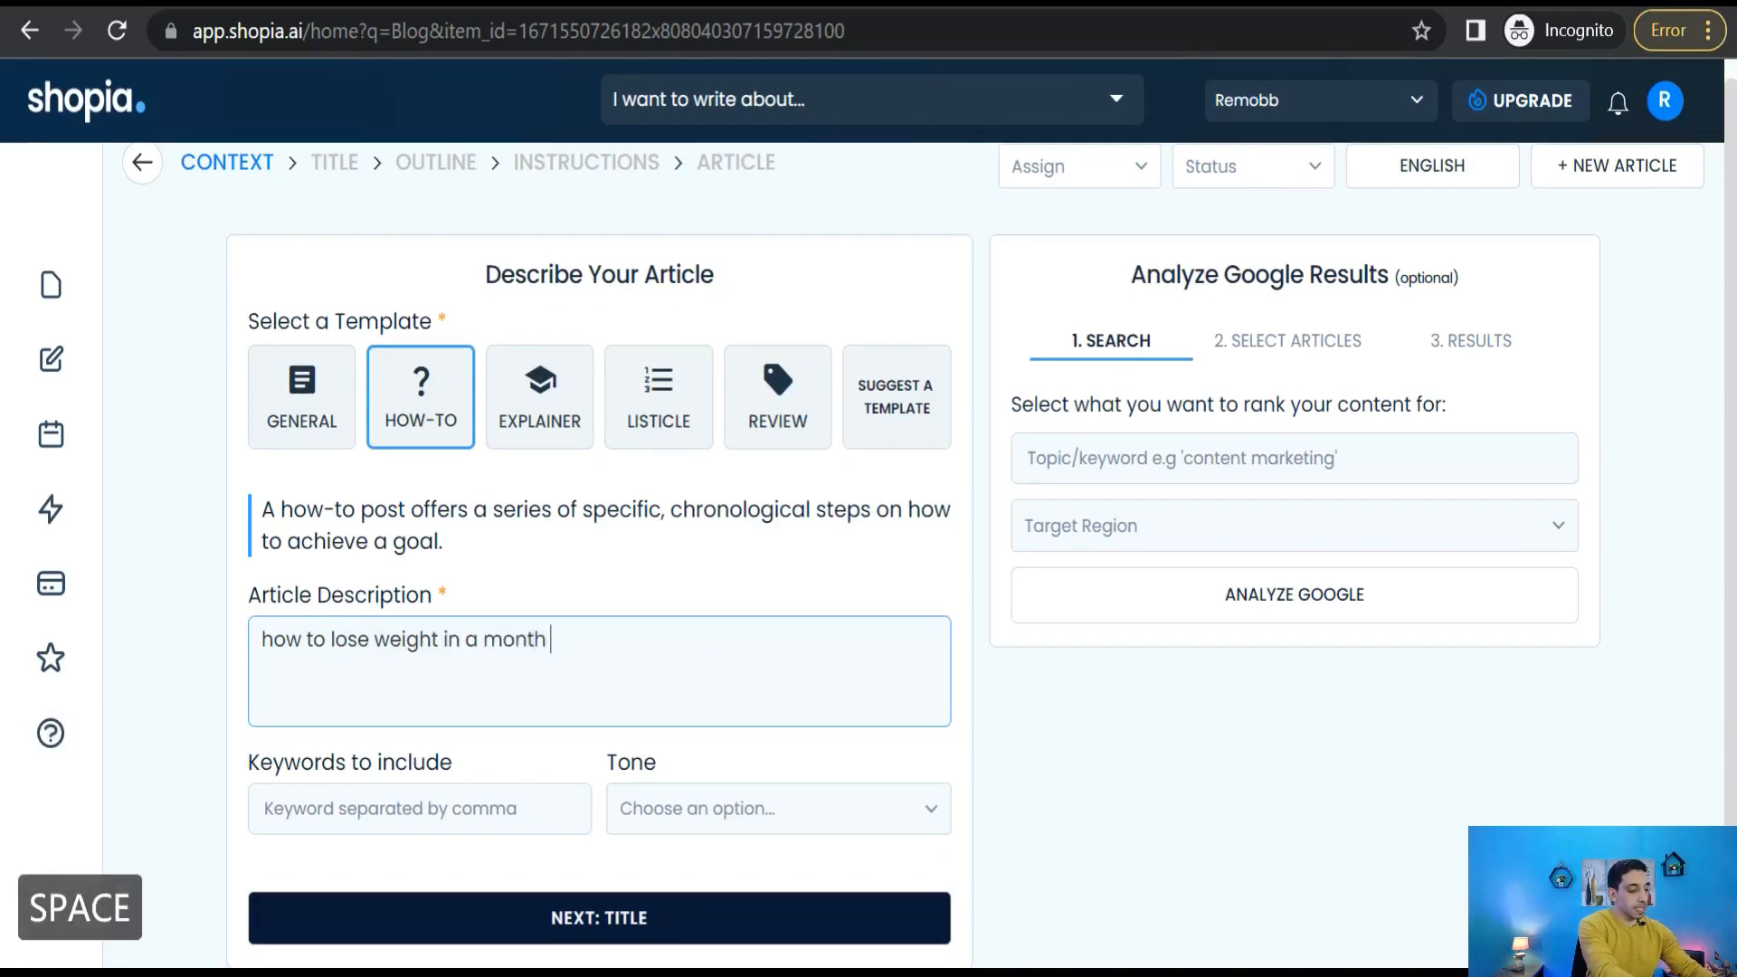
type("with a real plan")
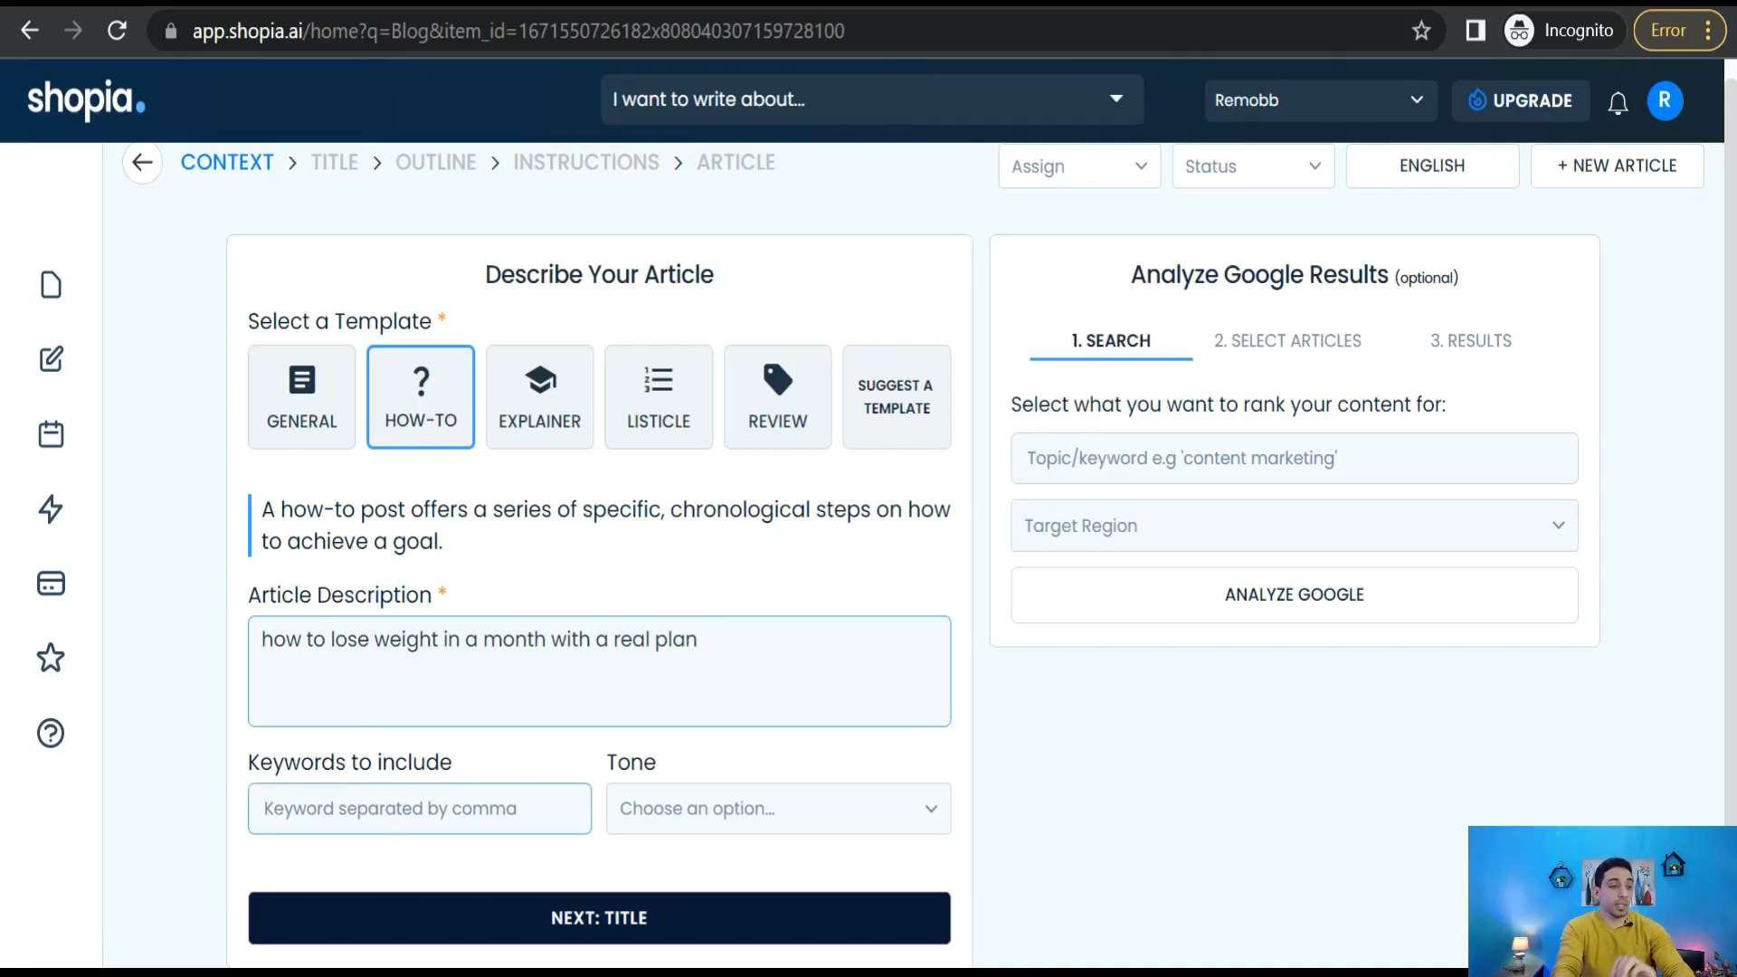
Enter the keywords "lose weight ,weight loss , fat burning , how to lose weight , women eight loss , lose pounds ," and set the tone to Professional
left_click(419, 808)
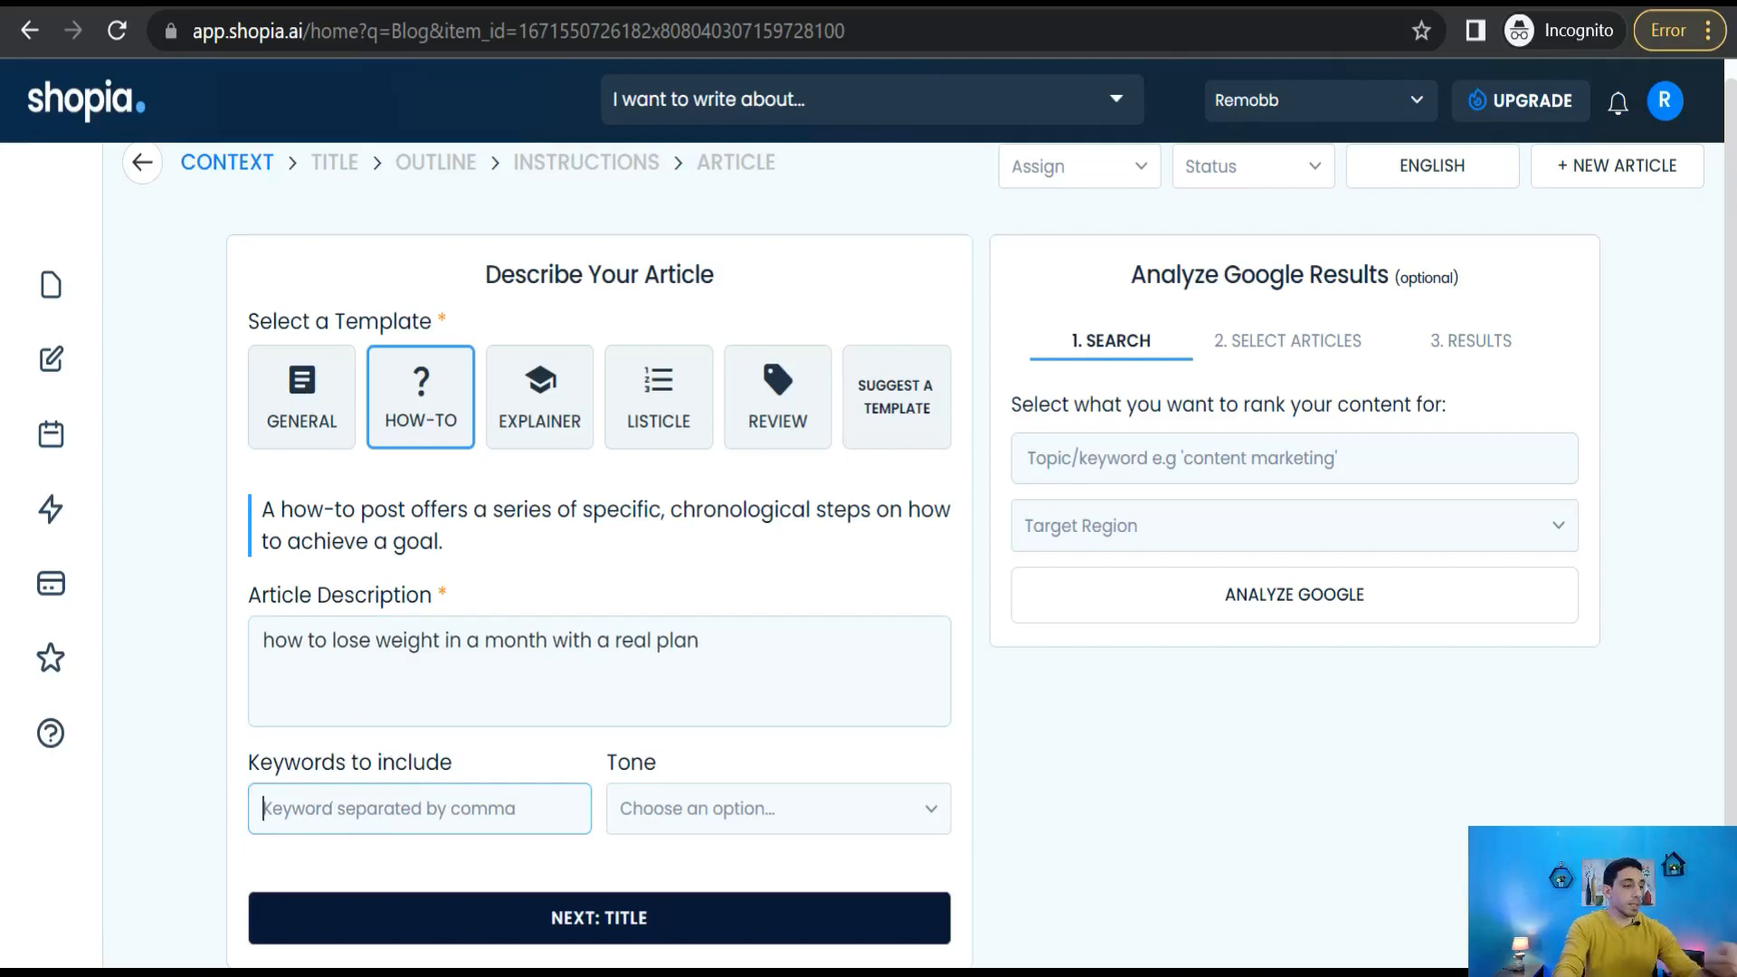
type("lose")
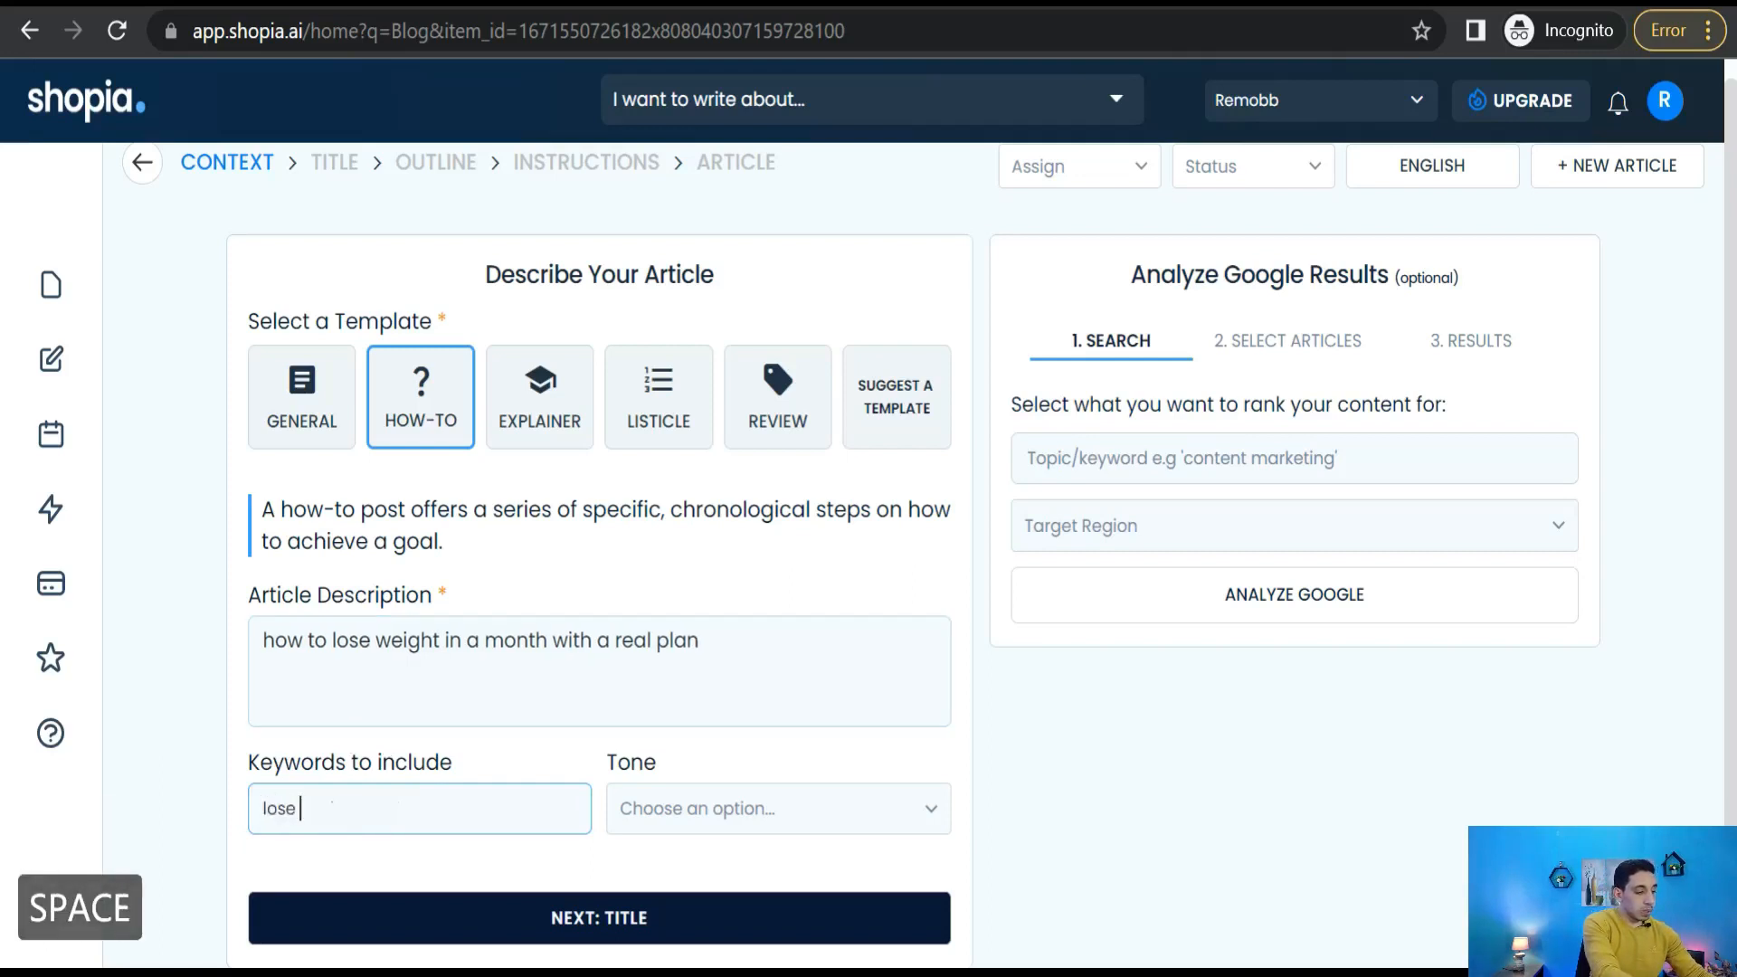
type(" weight")
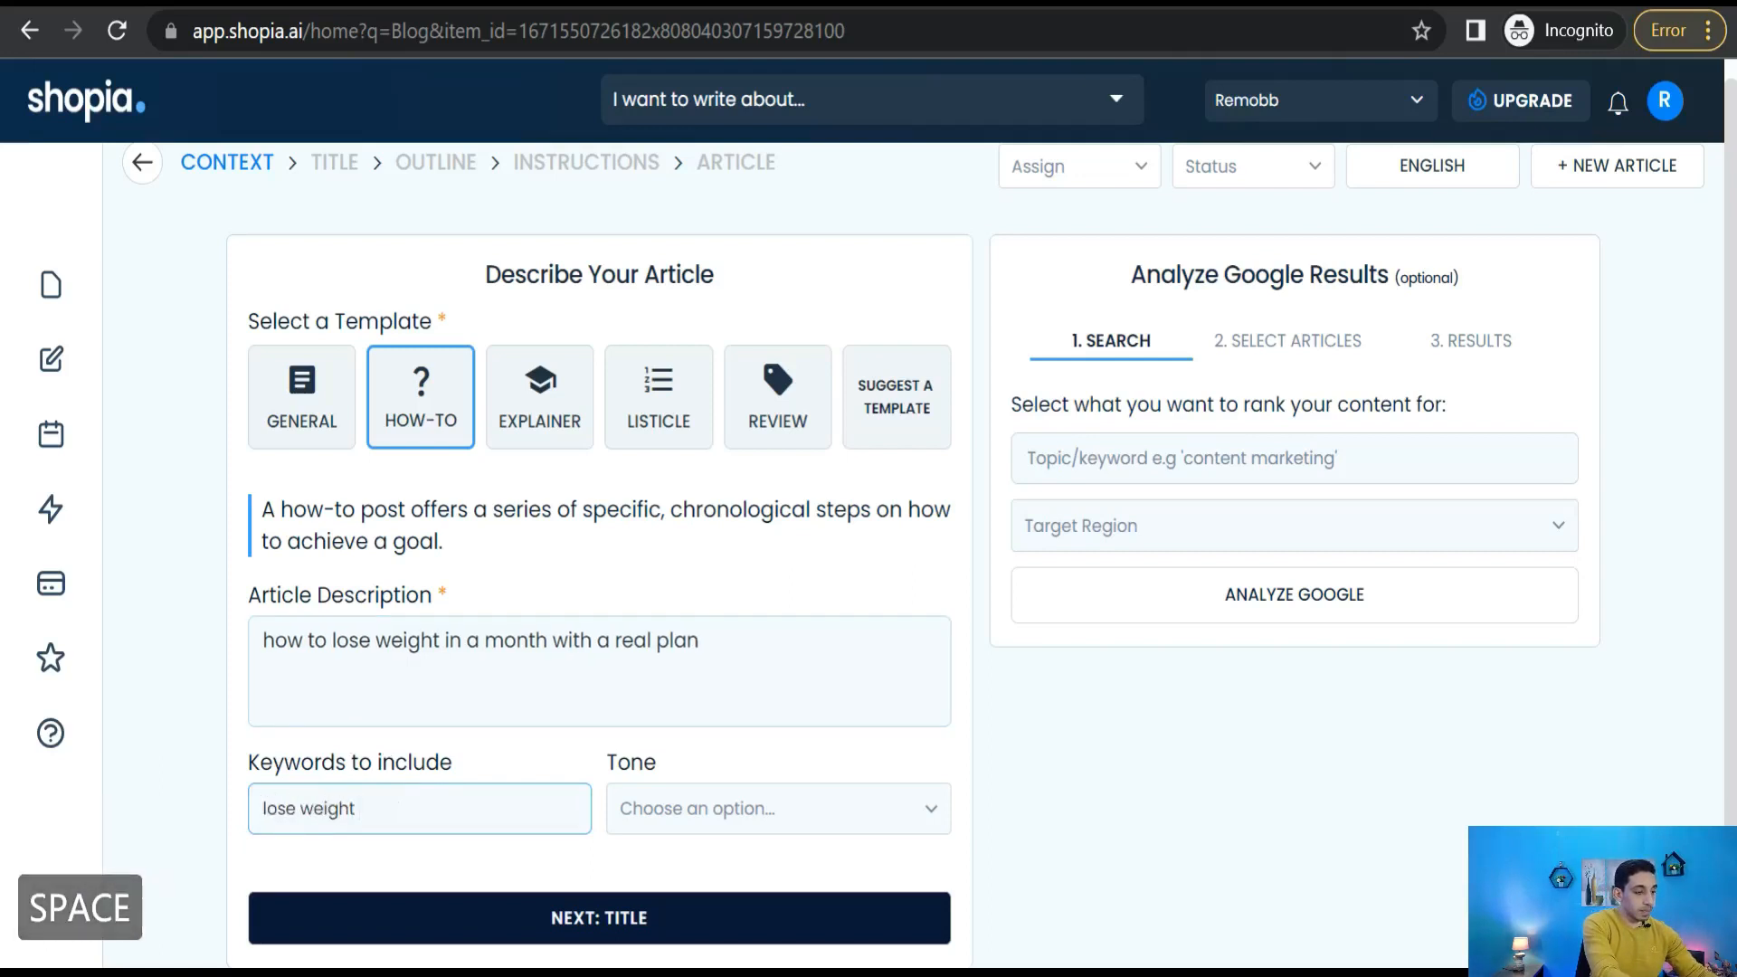
type(" ,w")
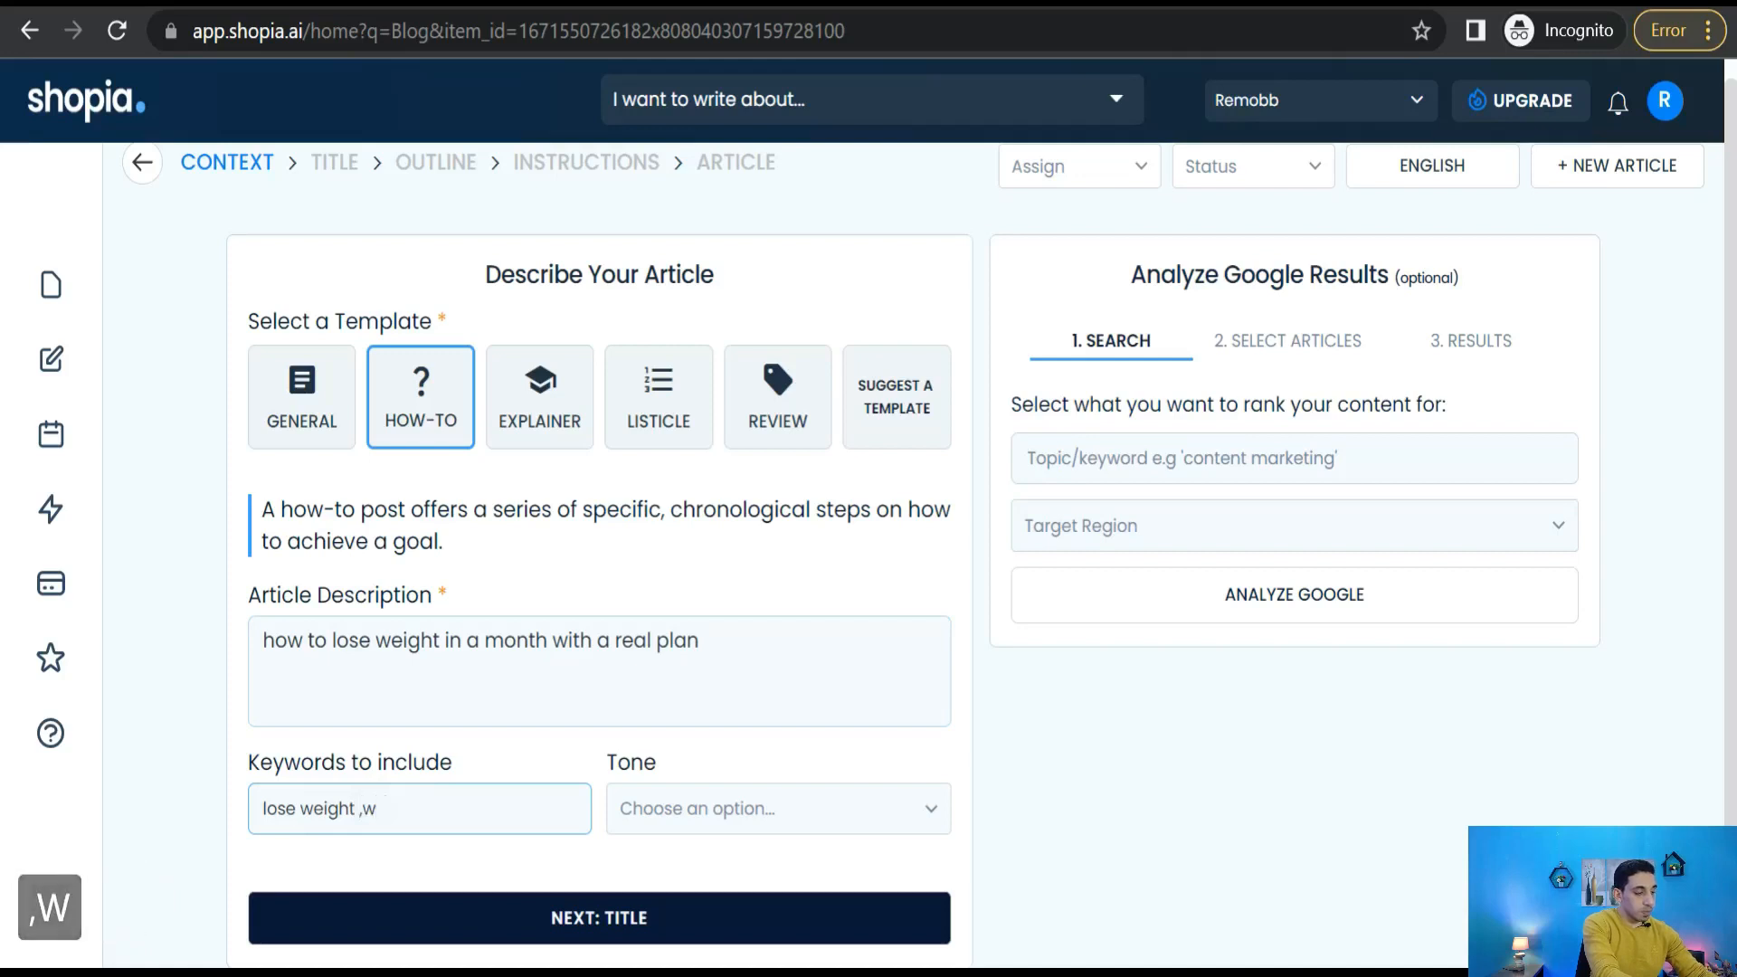
type("eight loss , ")
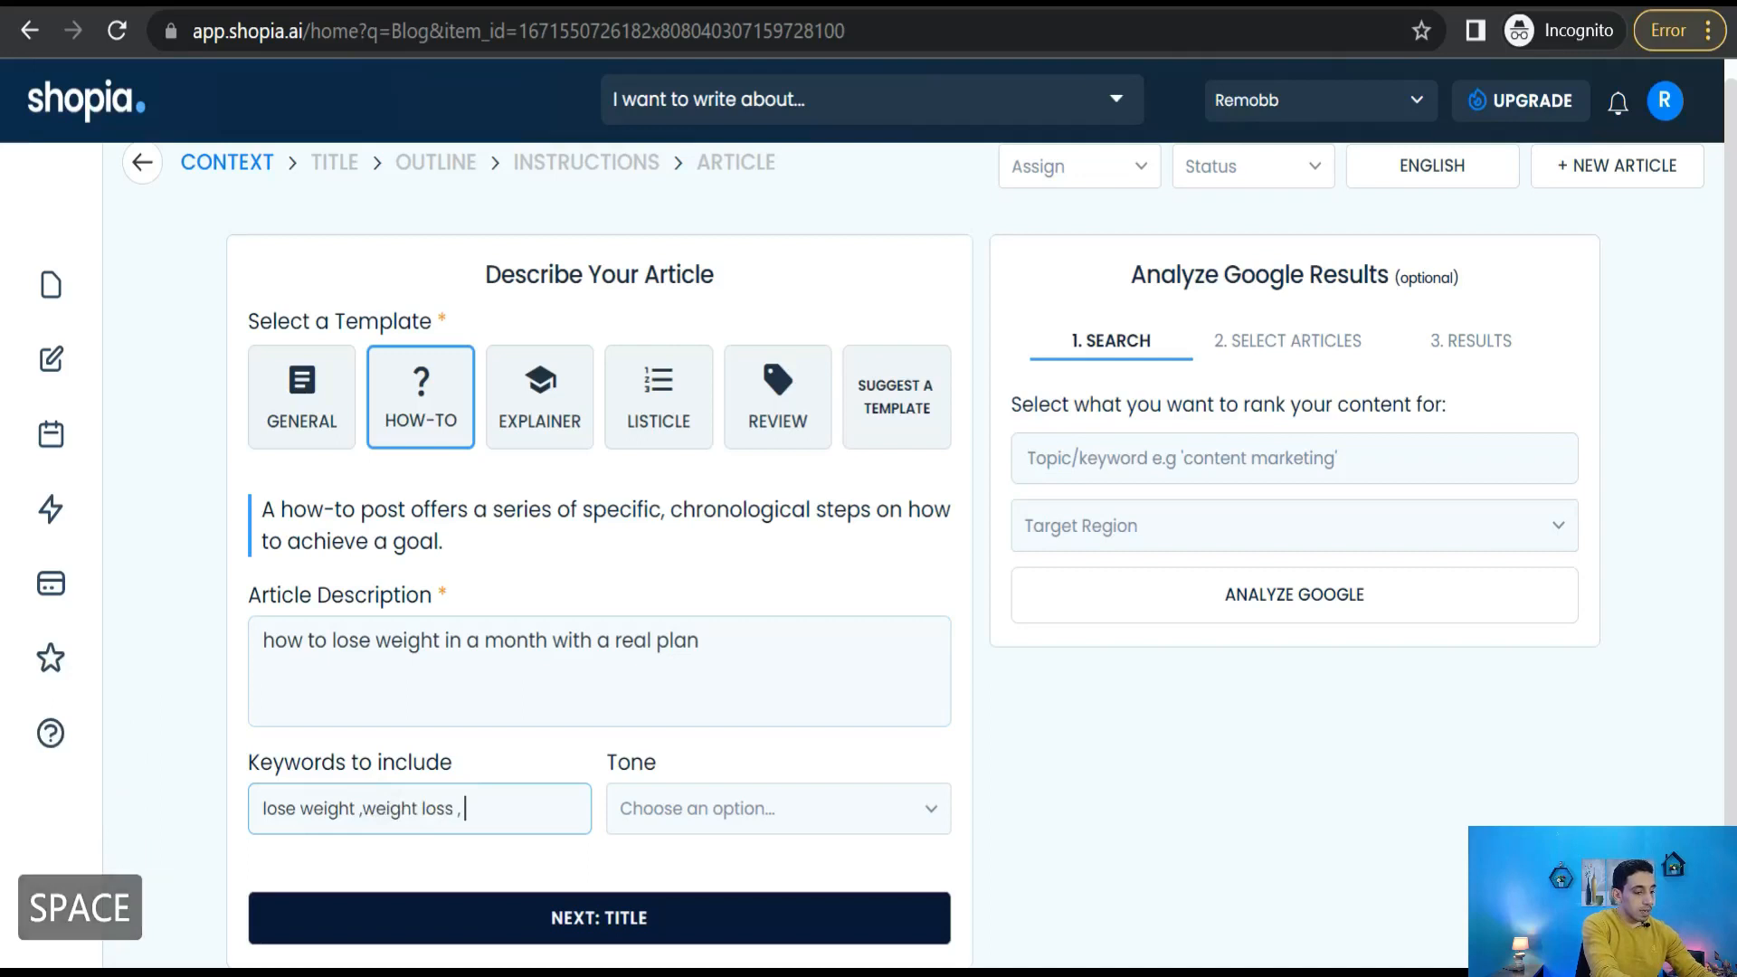
type("fat burning ,")
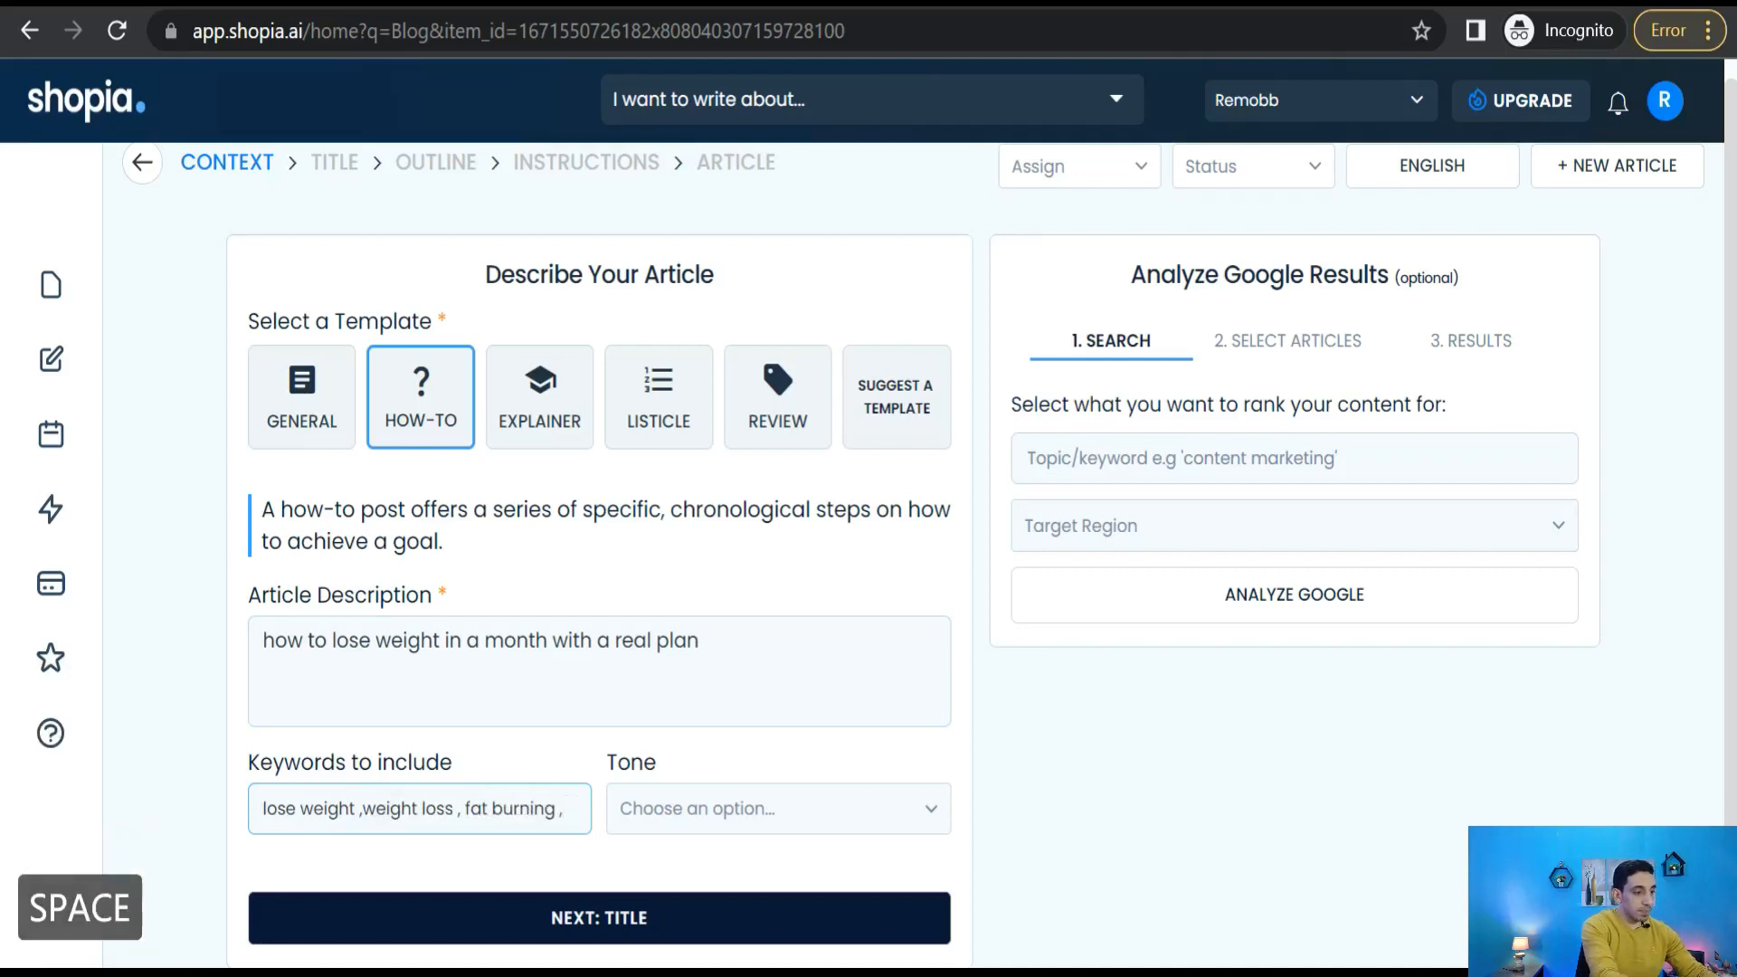
type(" how to lose")
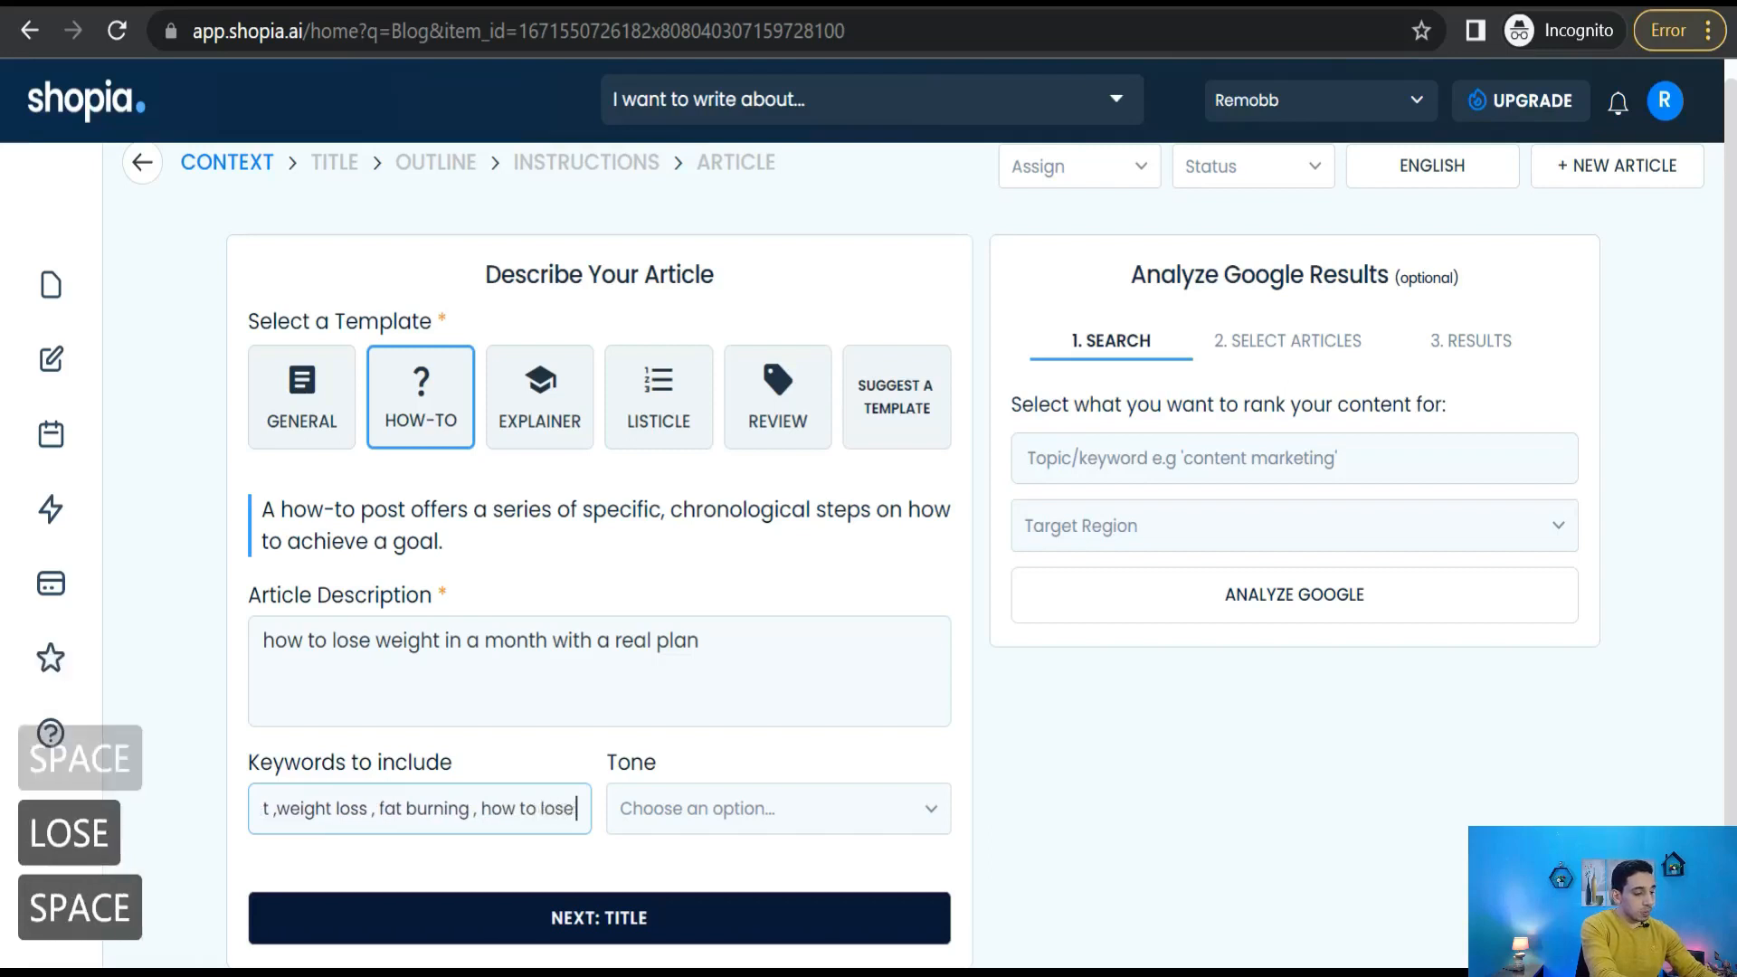
type(" weight , women eight loss , lose ")
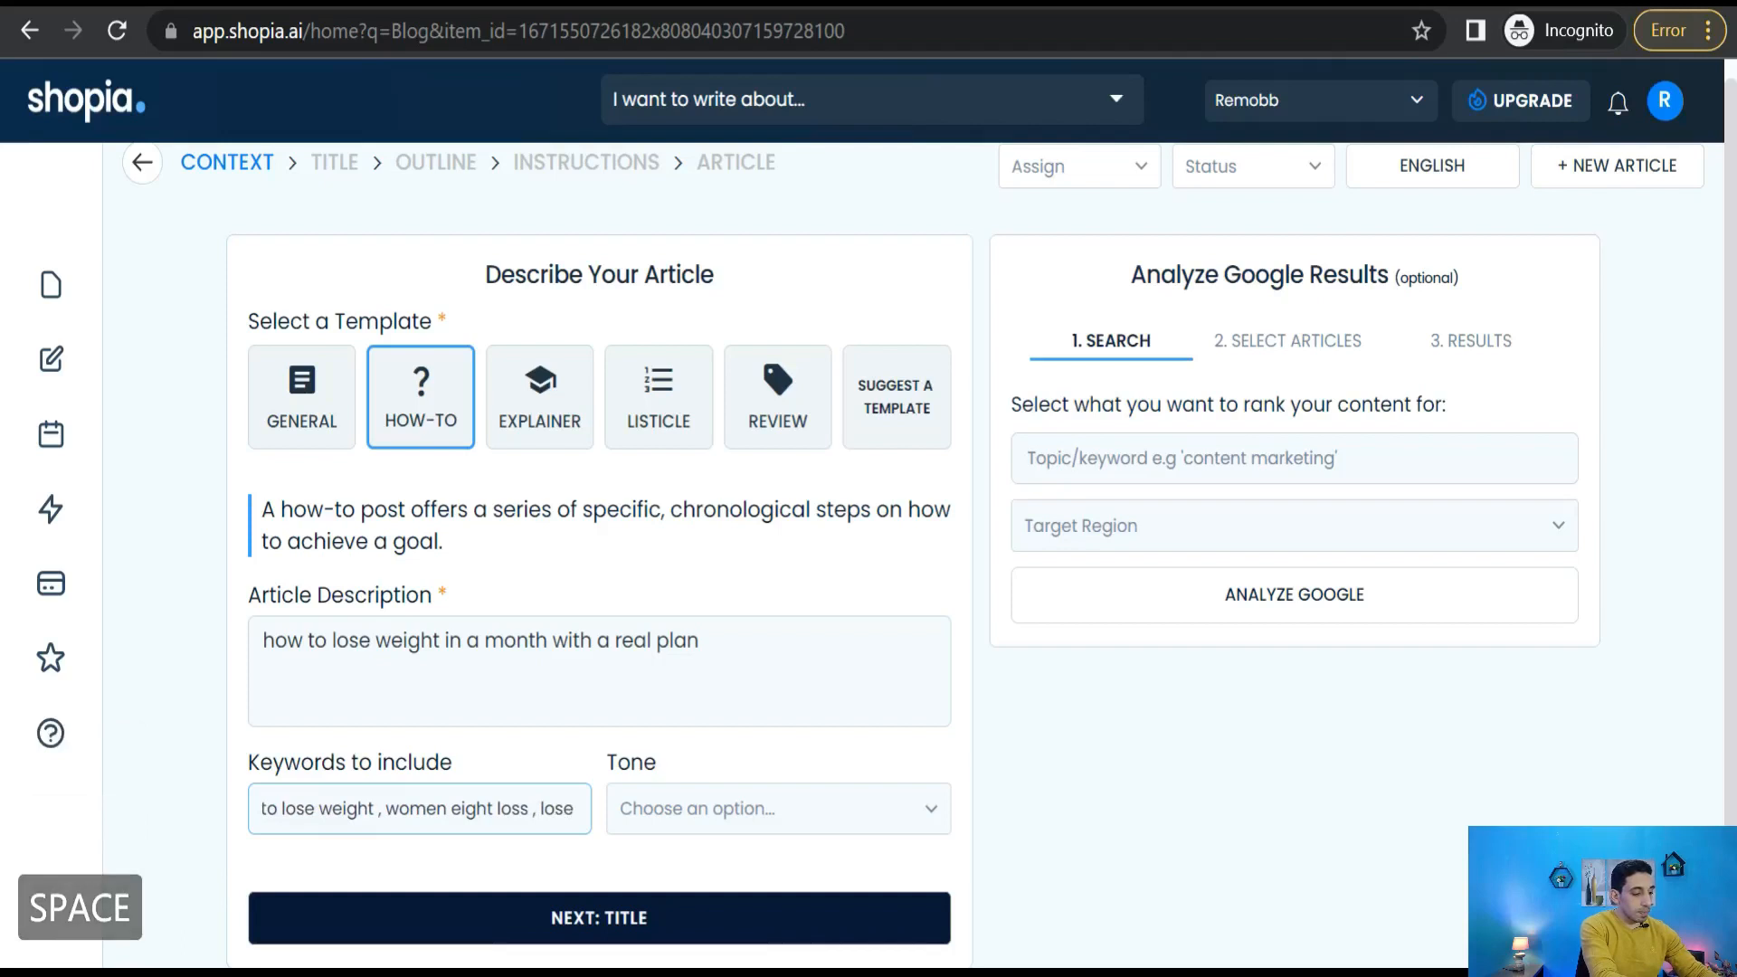
type("pounds ,")
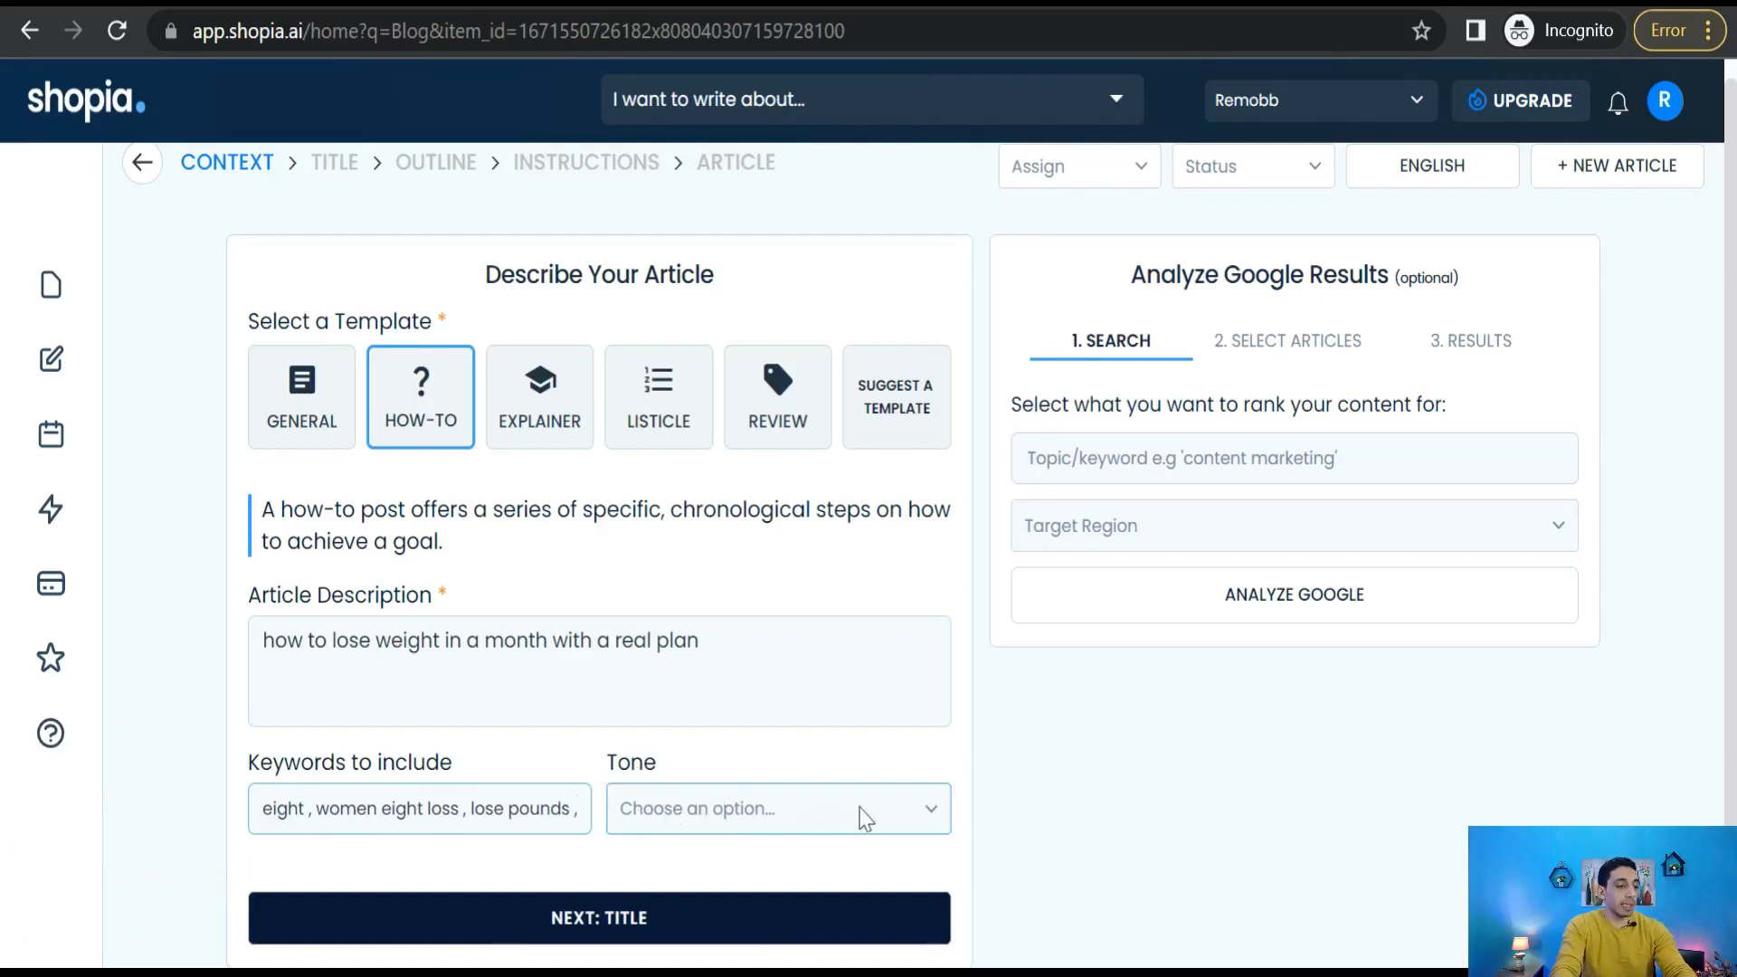
left_click(940, 828)
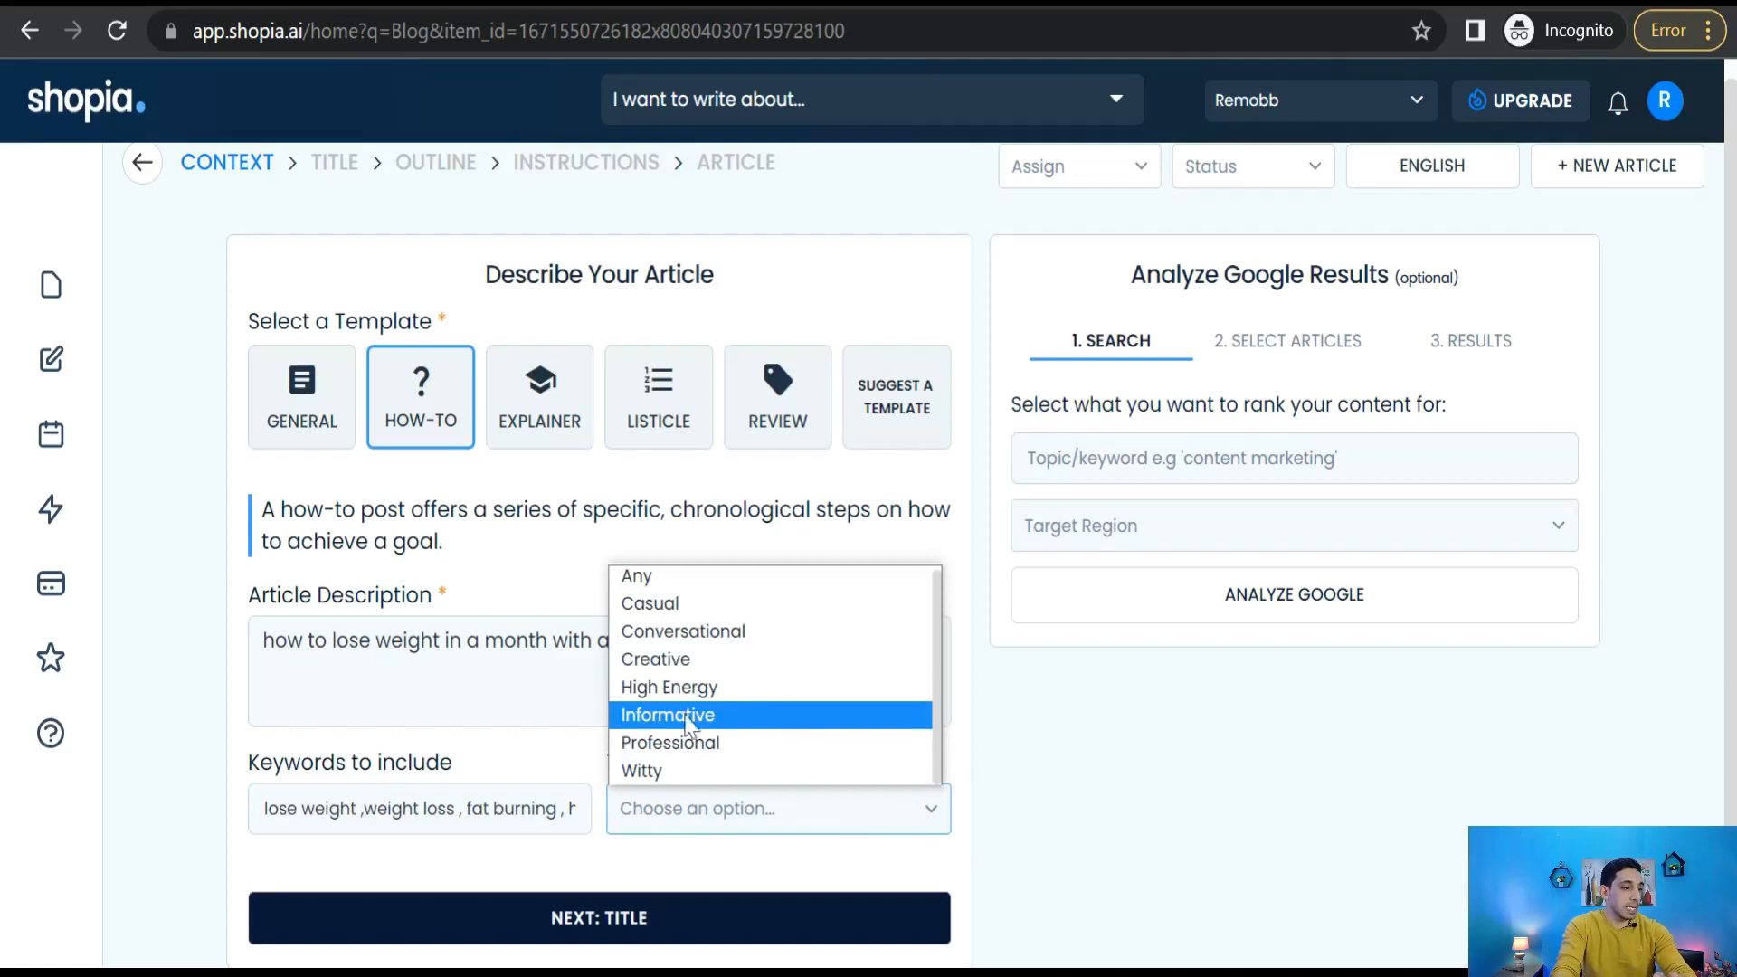
left_click(672, 747)
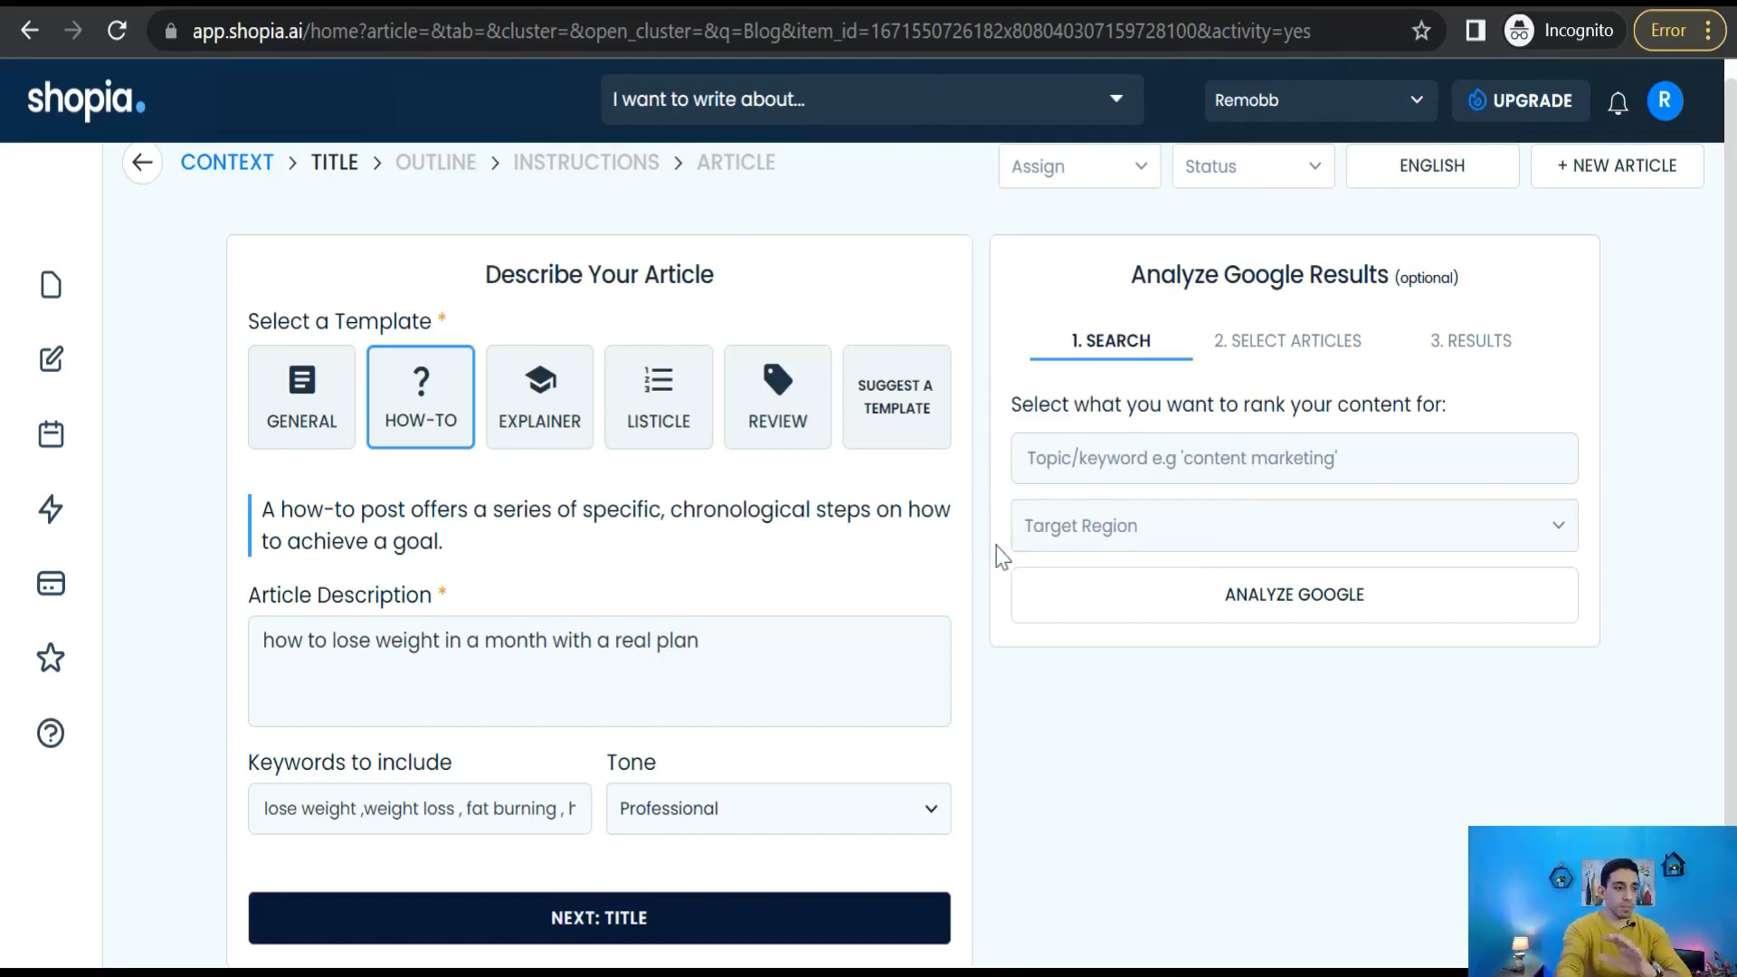
Proceed to the title stage and use the suggested "Women's Weight Loss Guide - How To Lose Weight In One Month" as the article title
left_click(590, 932)
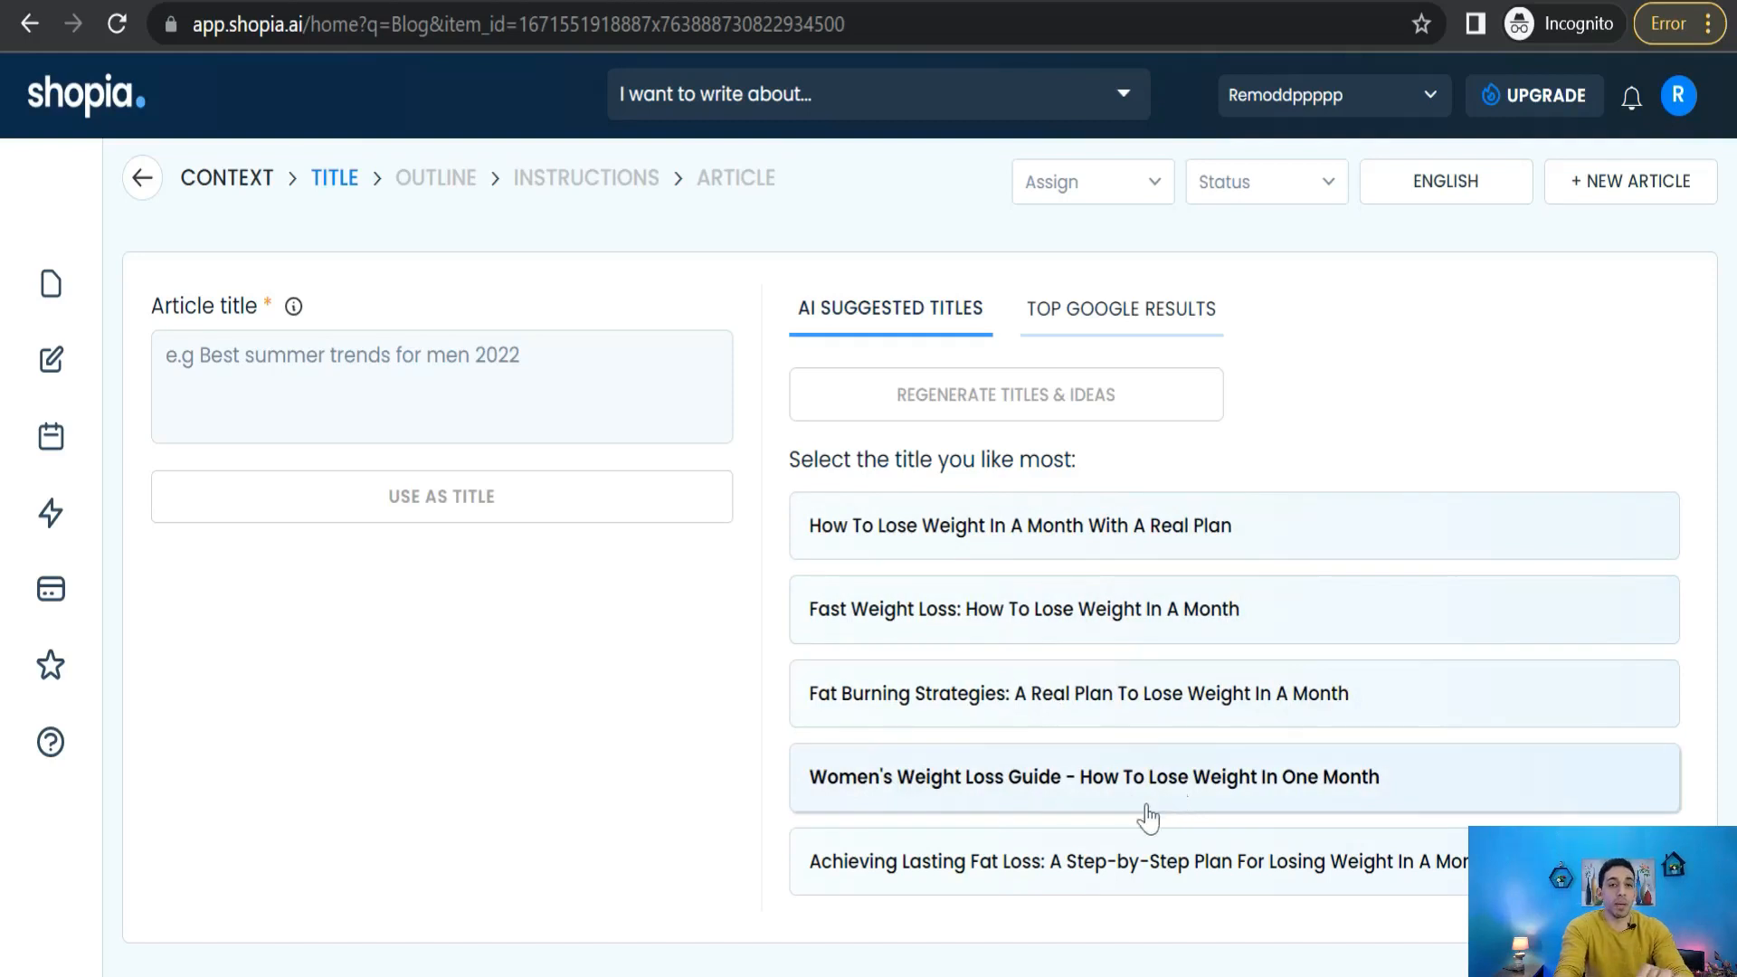
left_click(1001, 795)
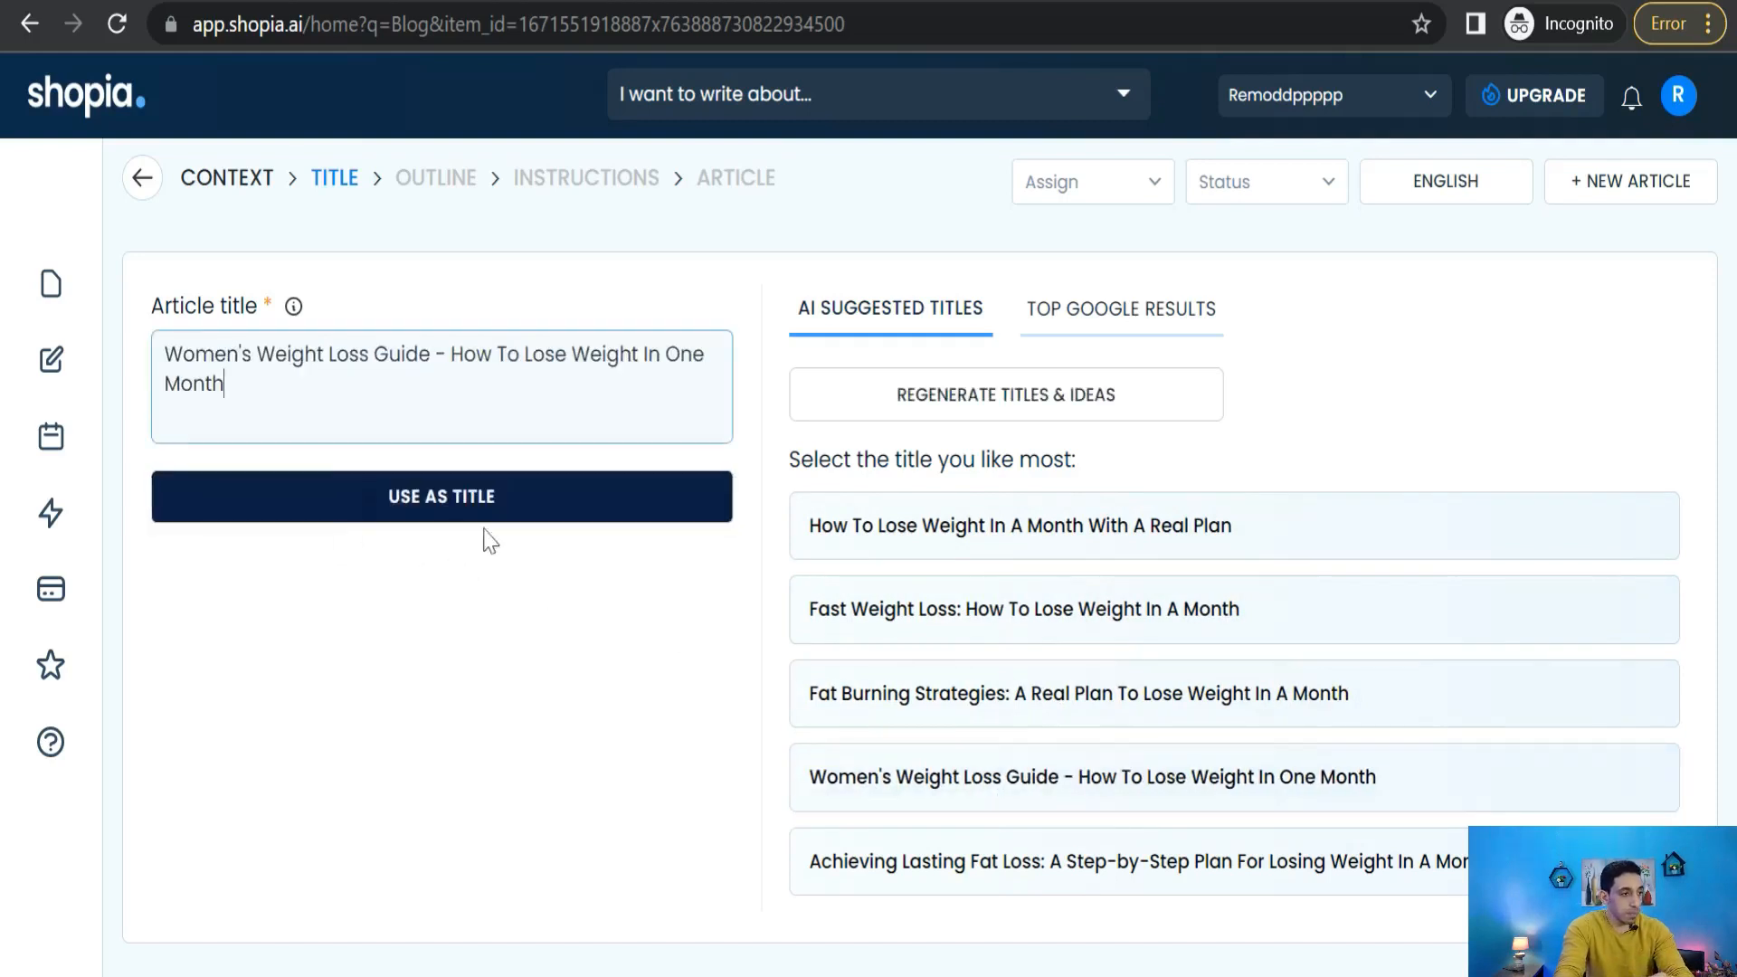
left_click(427, 523)
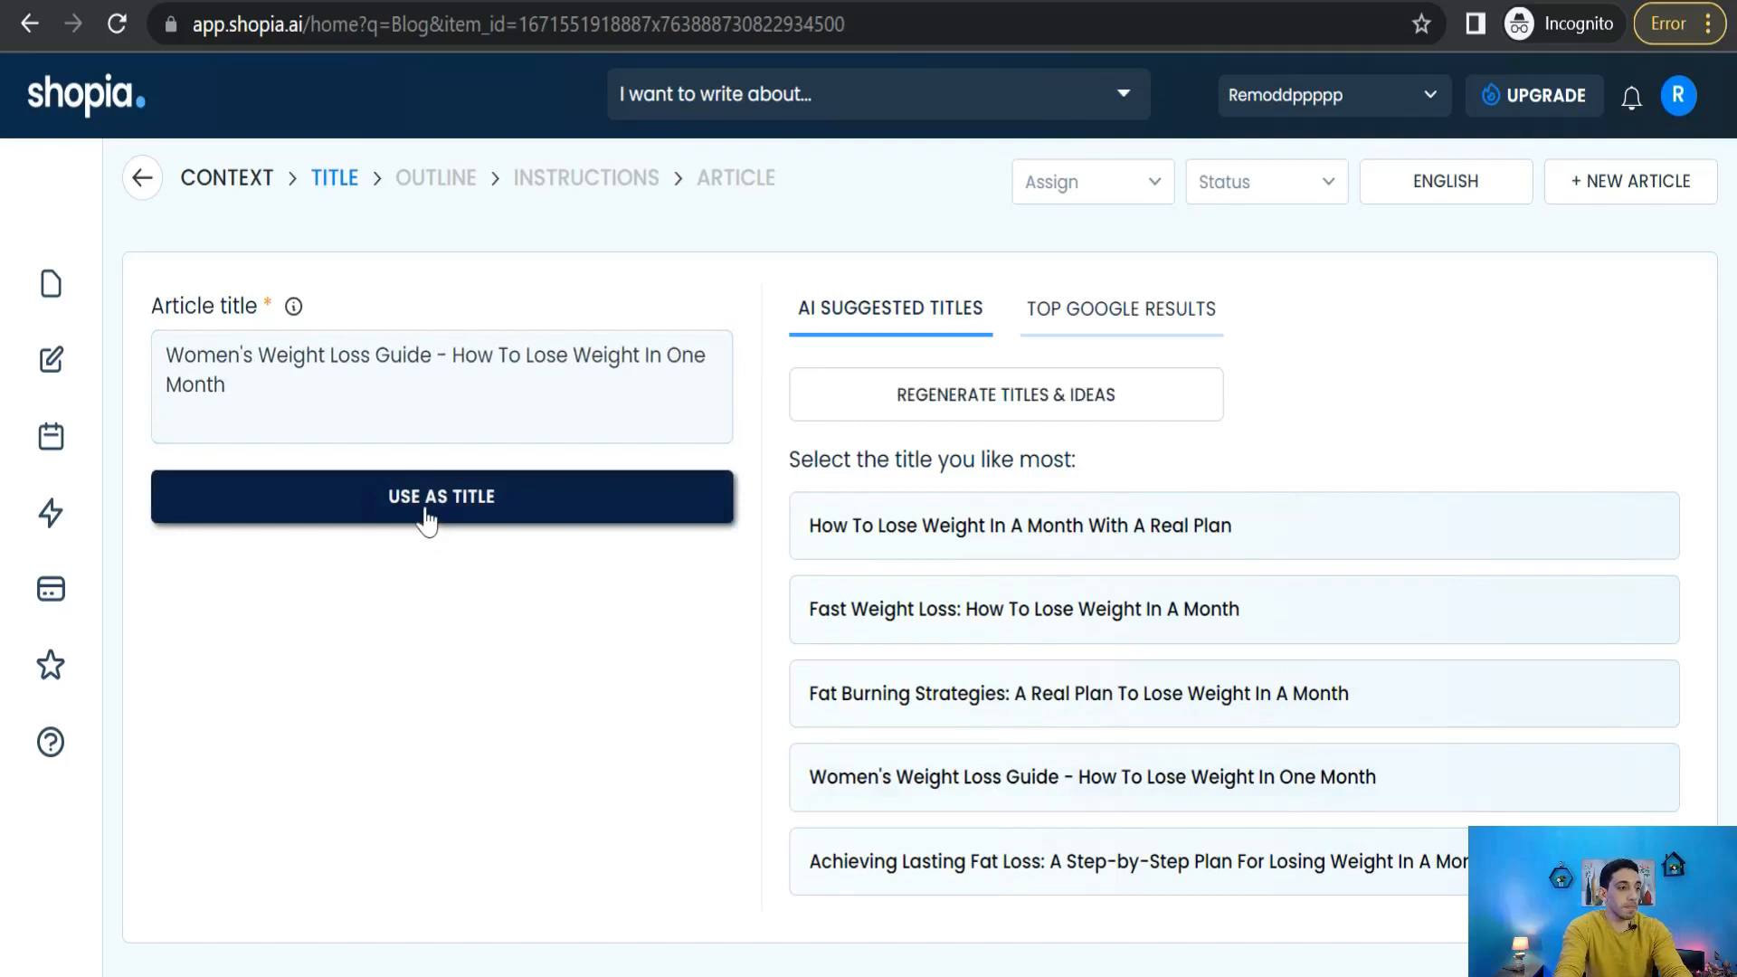
left_click(427, 498)
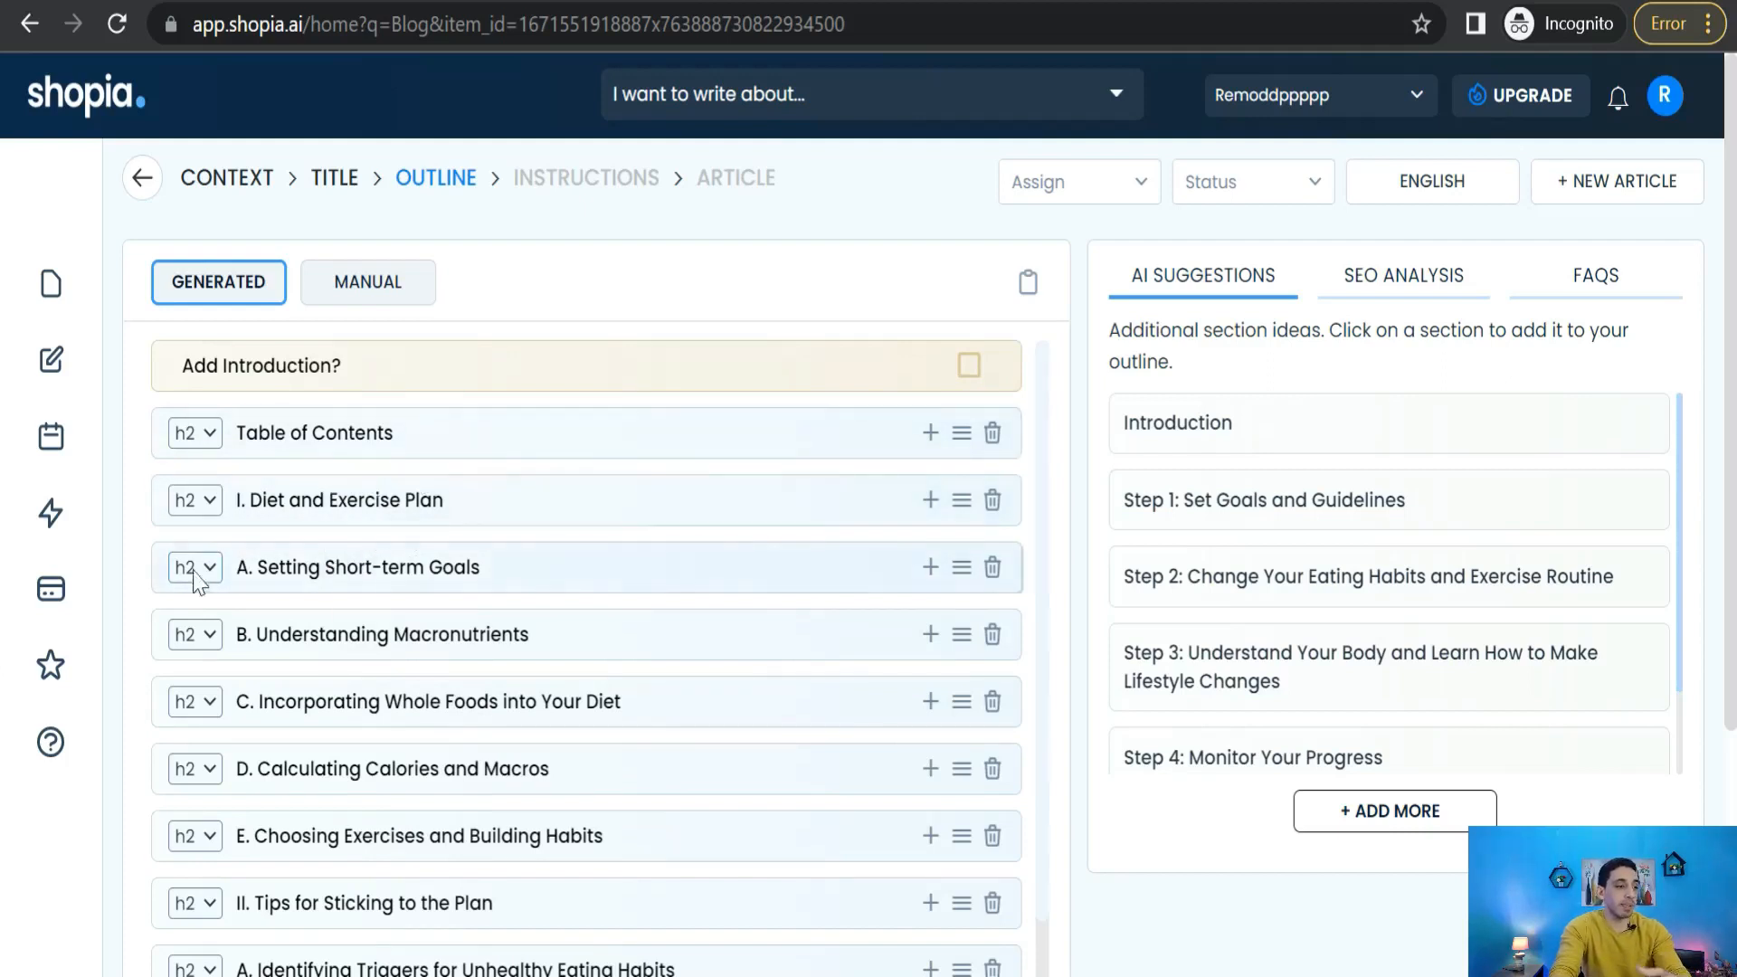
Review the generated outline and the suggested sections, and generate more AI section ideas
scroll(369, 805, "down", 5)
scroll(369, 805, "down", 2)
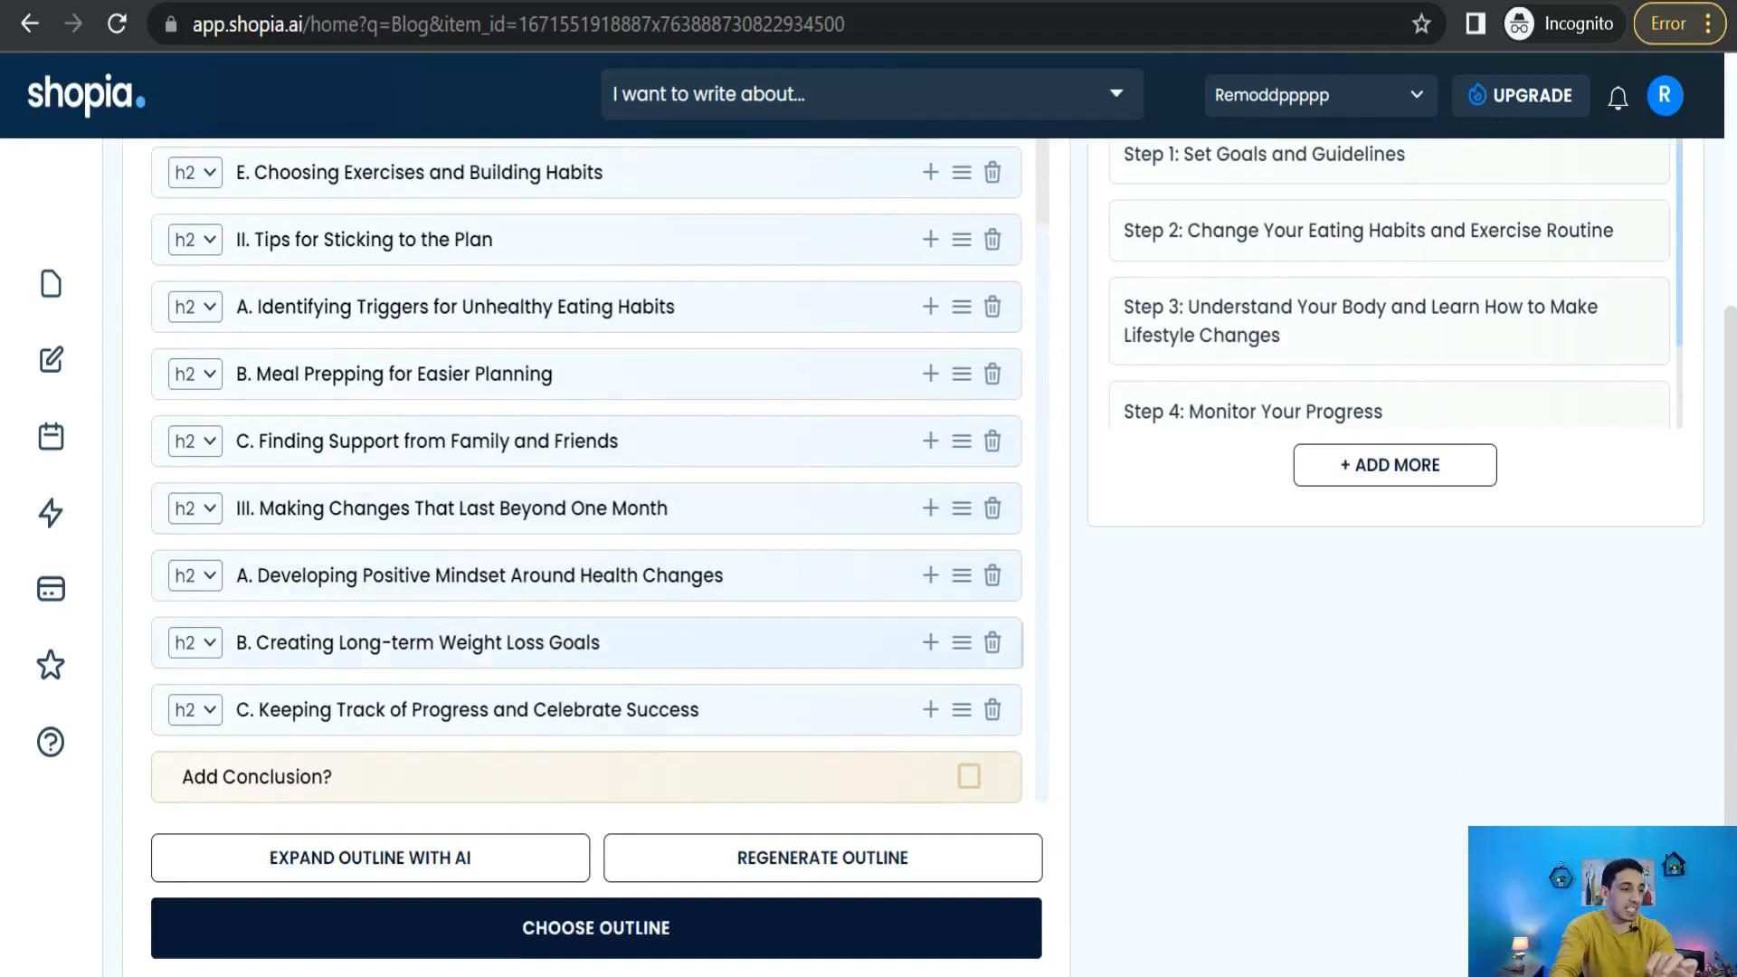
scroll(914, 670, "up", 10)
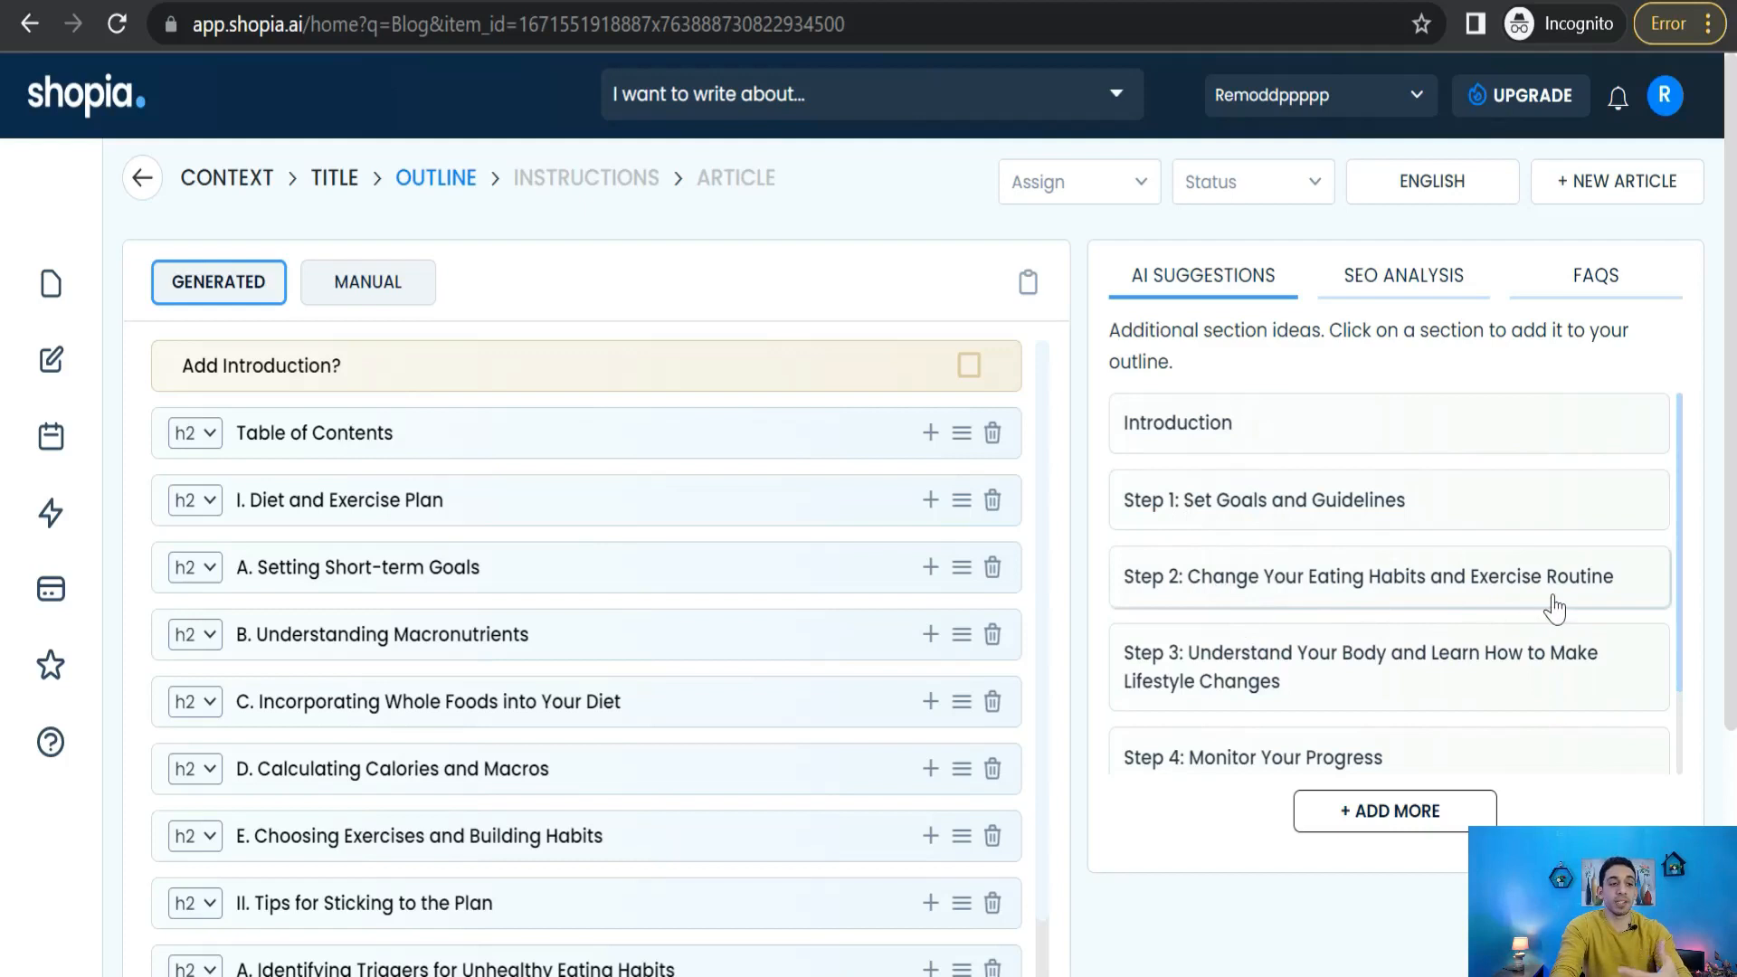
scroll(1230, 701, "down", 1)
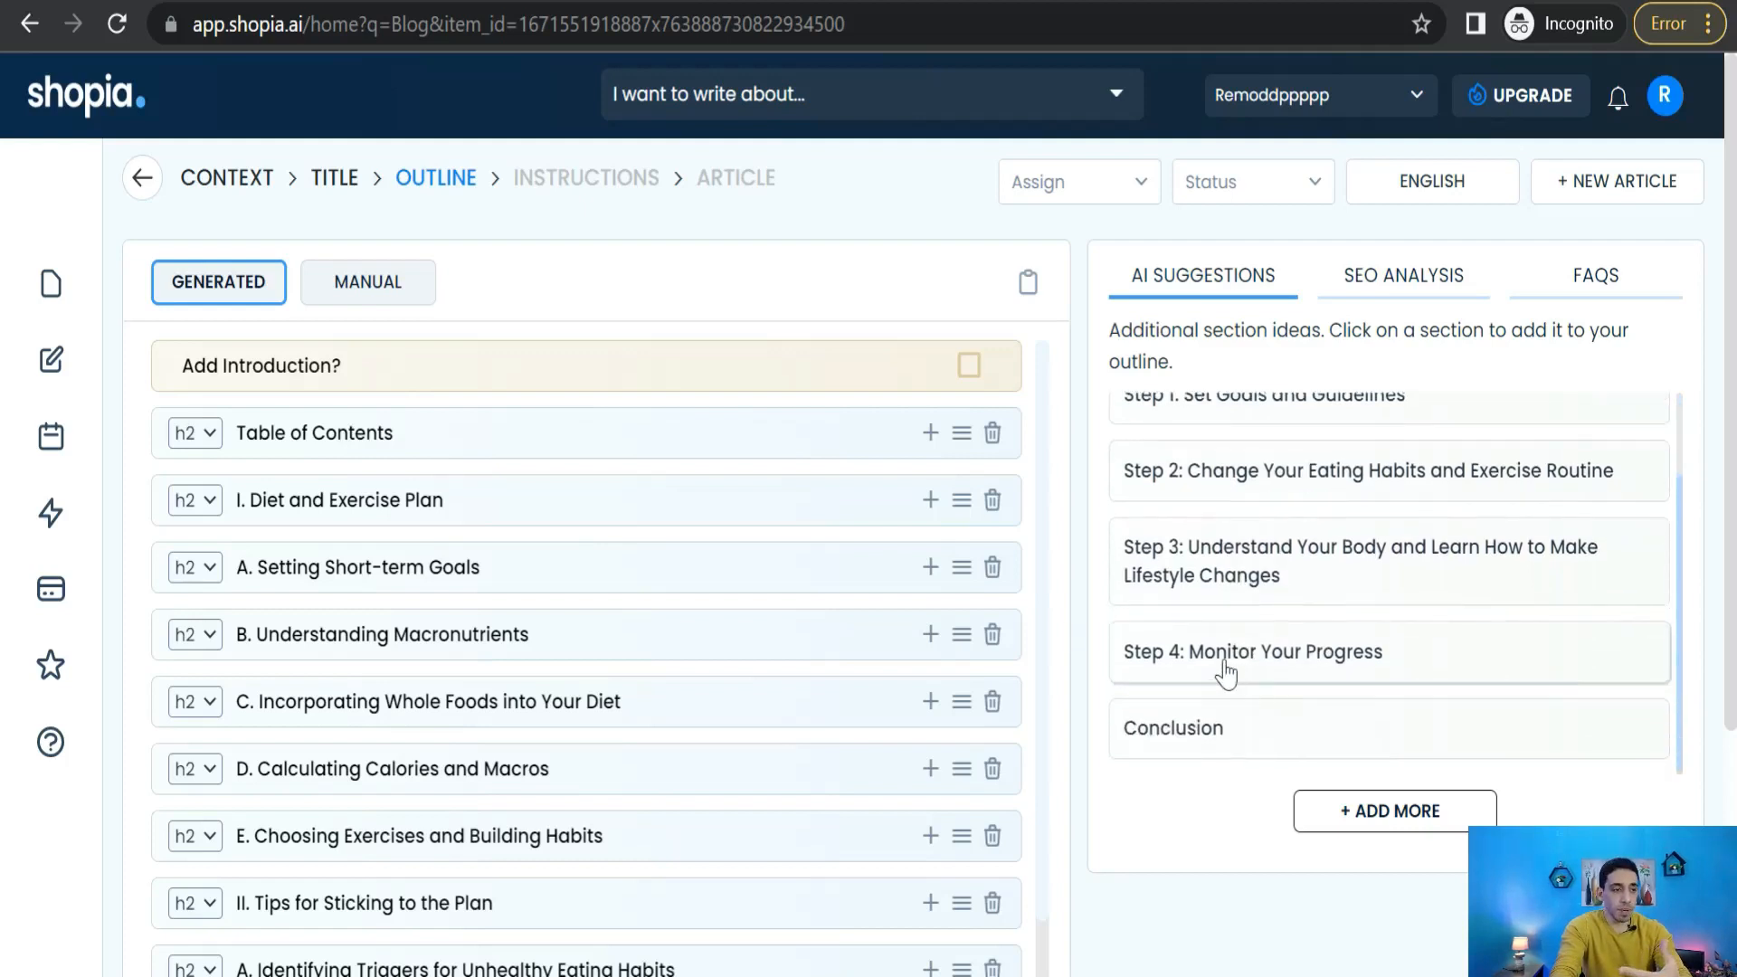
scroll(1326, 686, "down", 2)
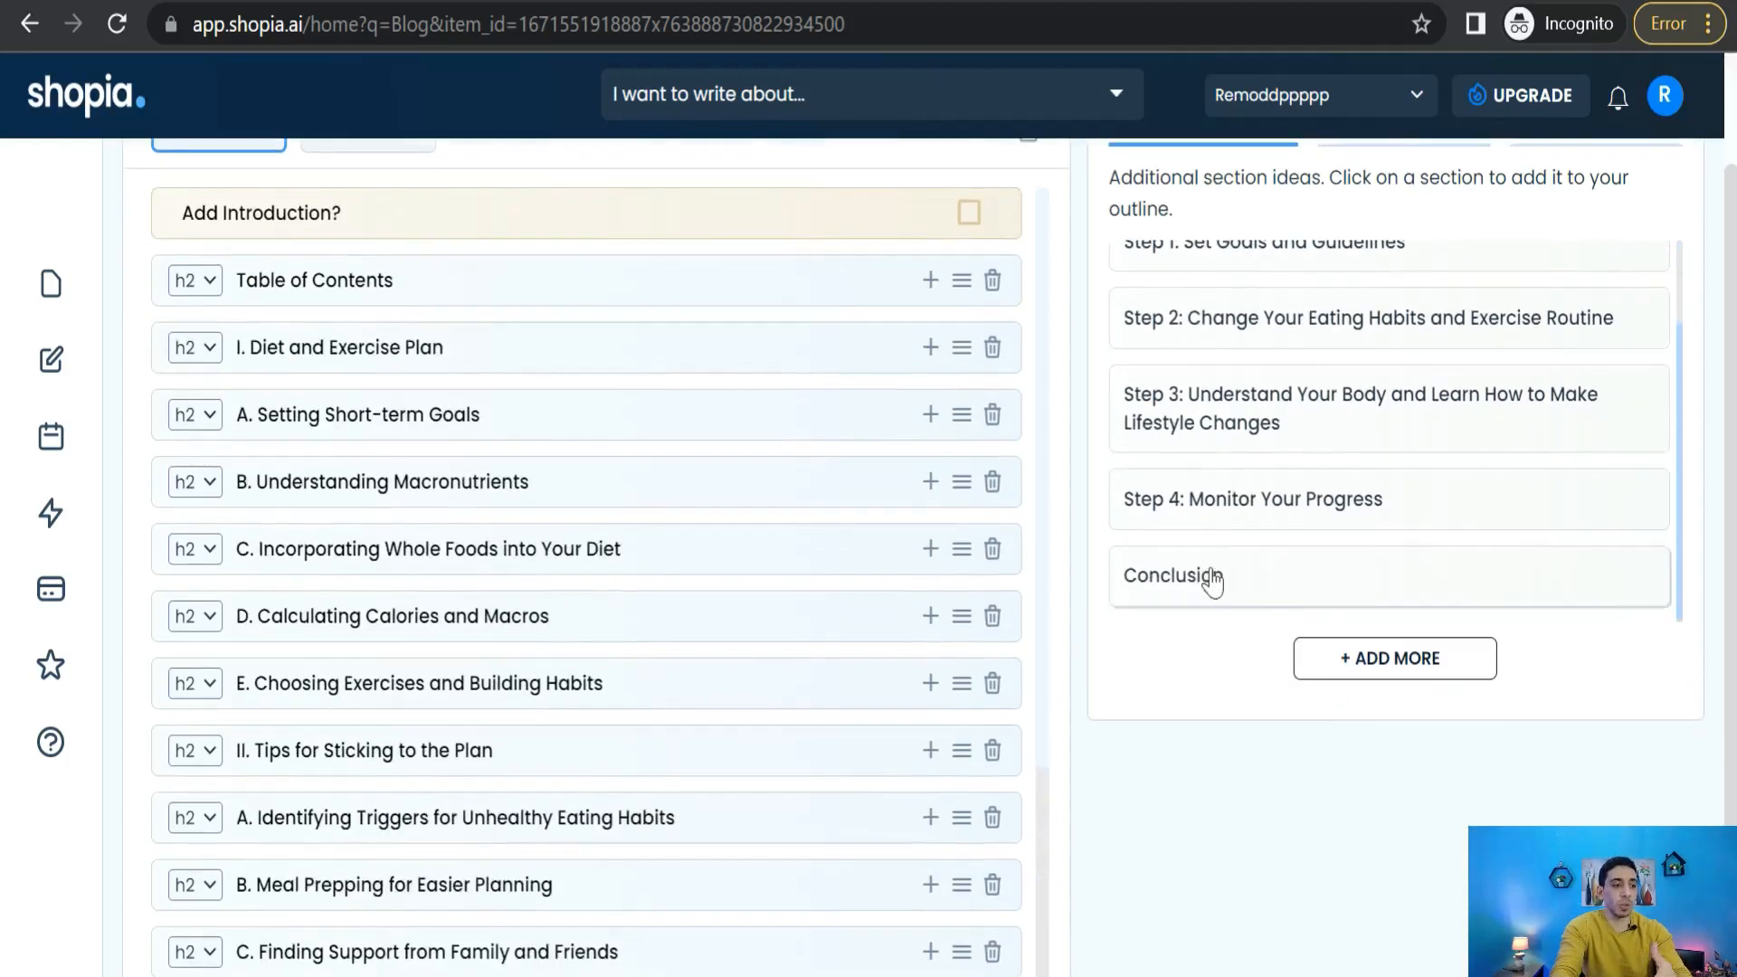
left_click(1359, 664)
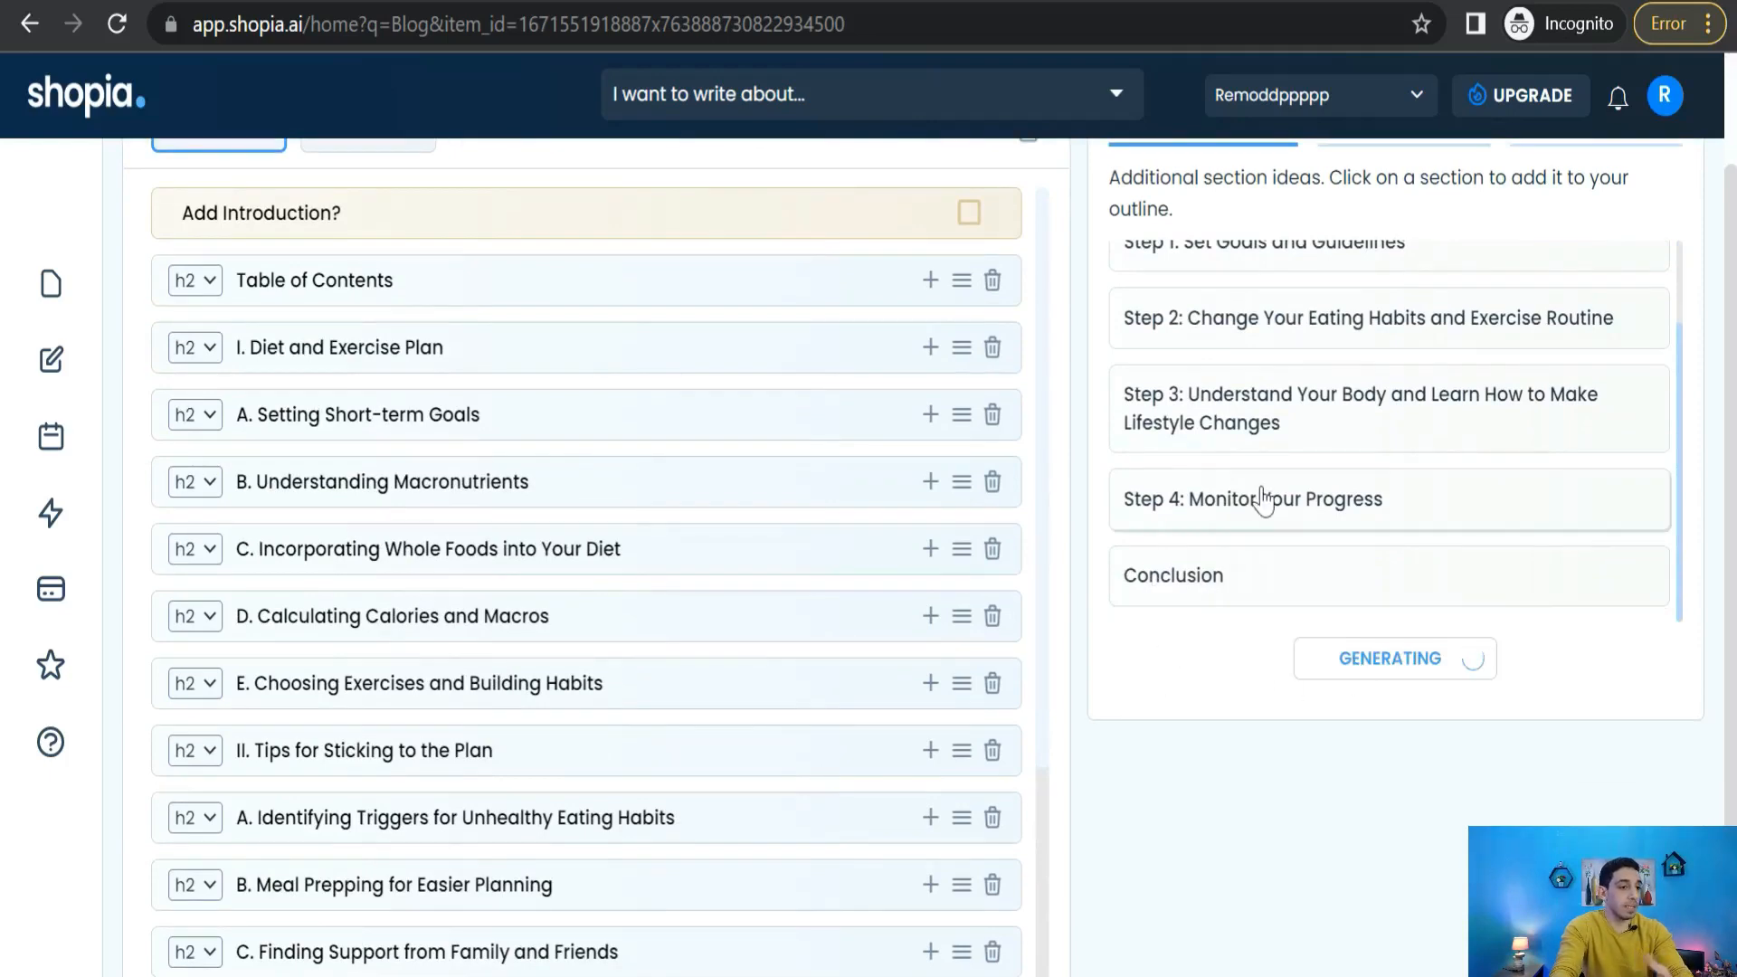
Add the suggested section "Diet and Nutrition Tips for Women's Weight Loss" to the outline and move it directly below "B. Meal Prepping for Easier Planning"
scroll(1248, 616, "up", 4)
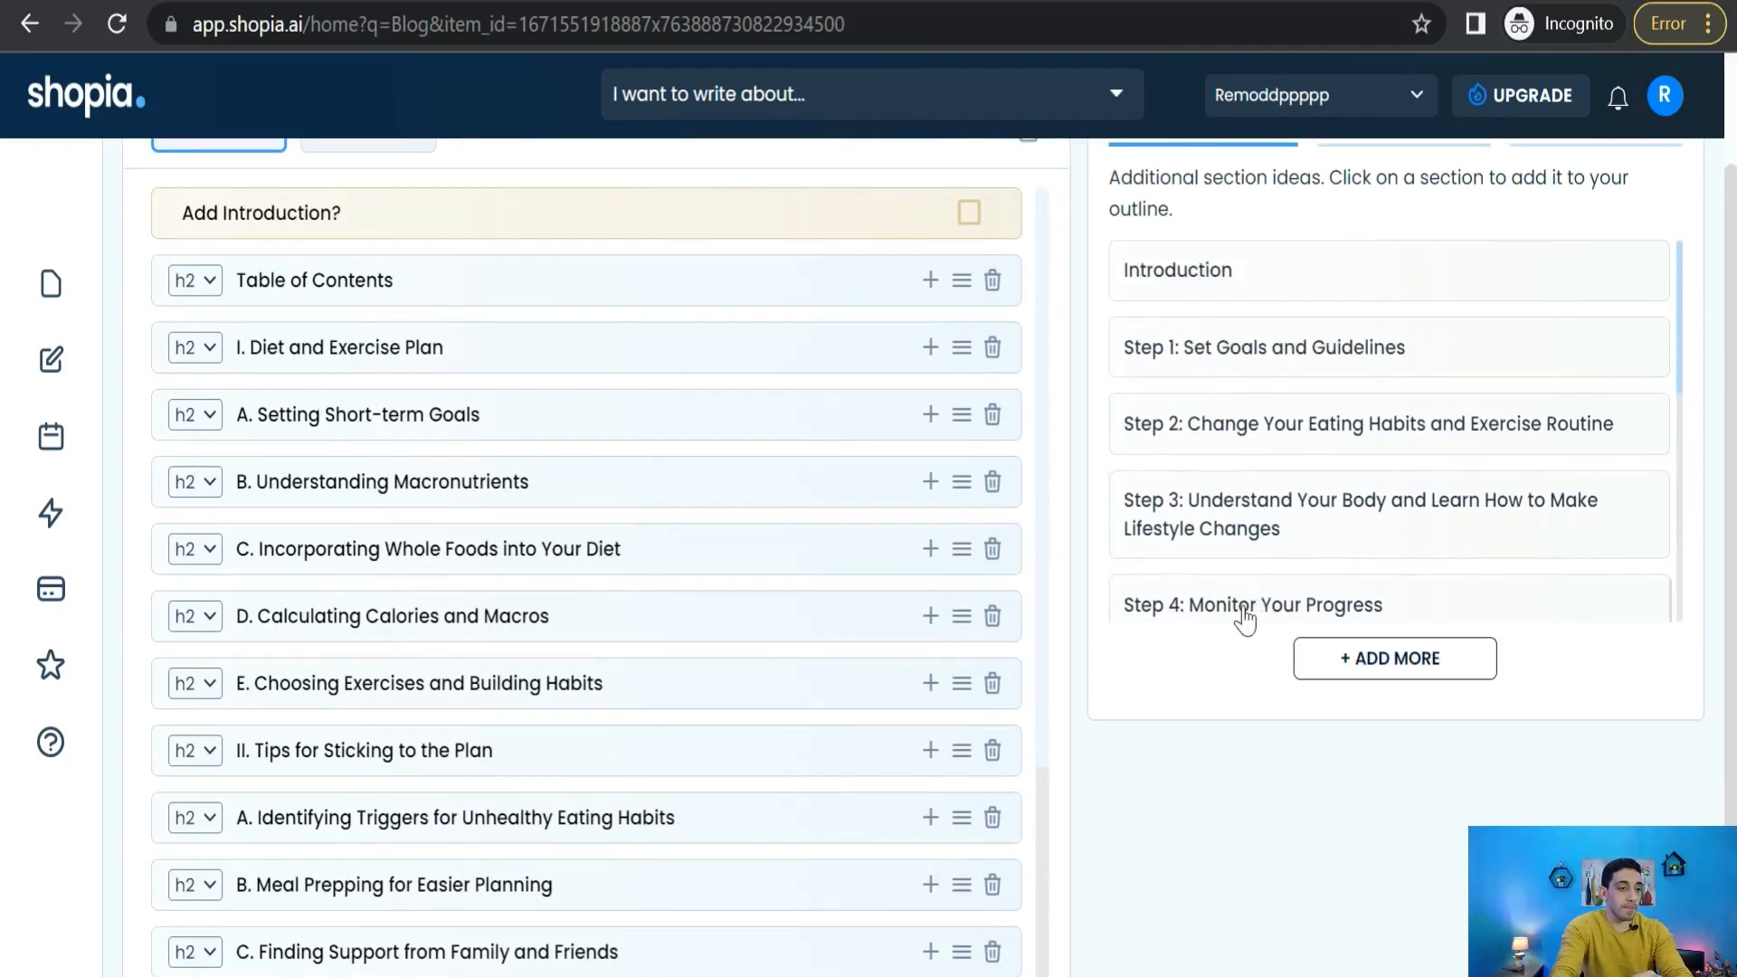
scroll(1166, 503, "down", 5)
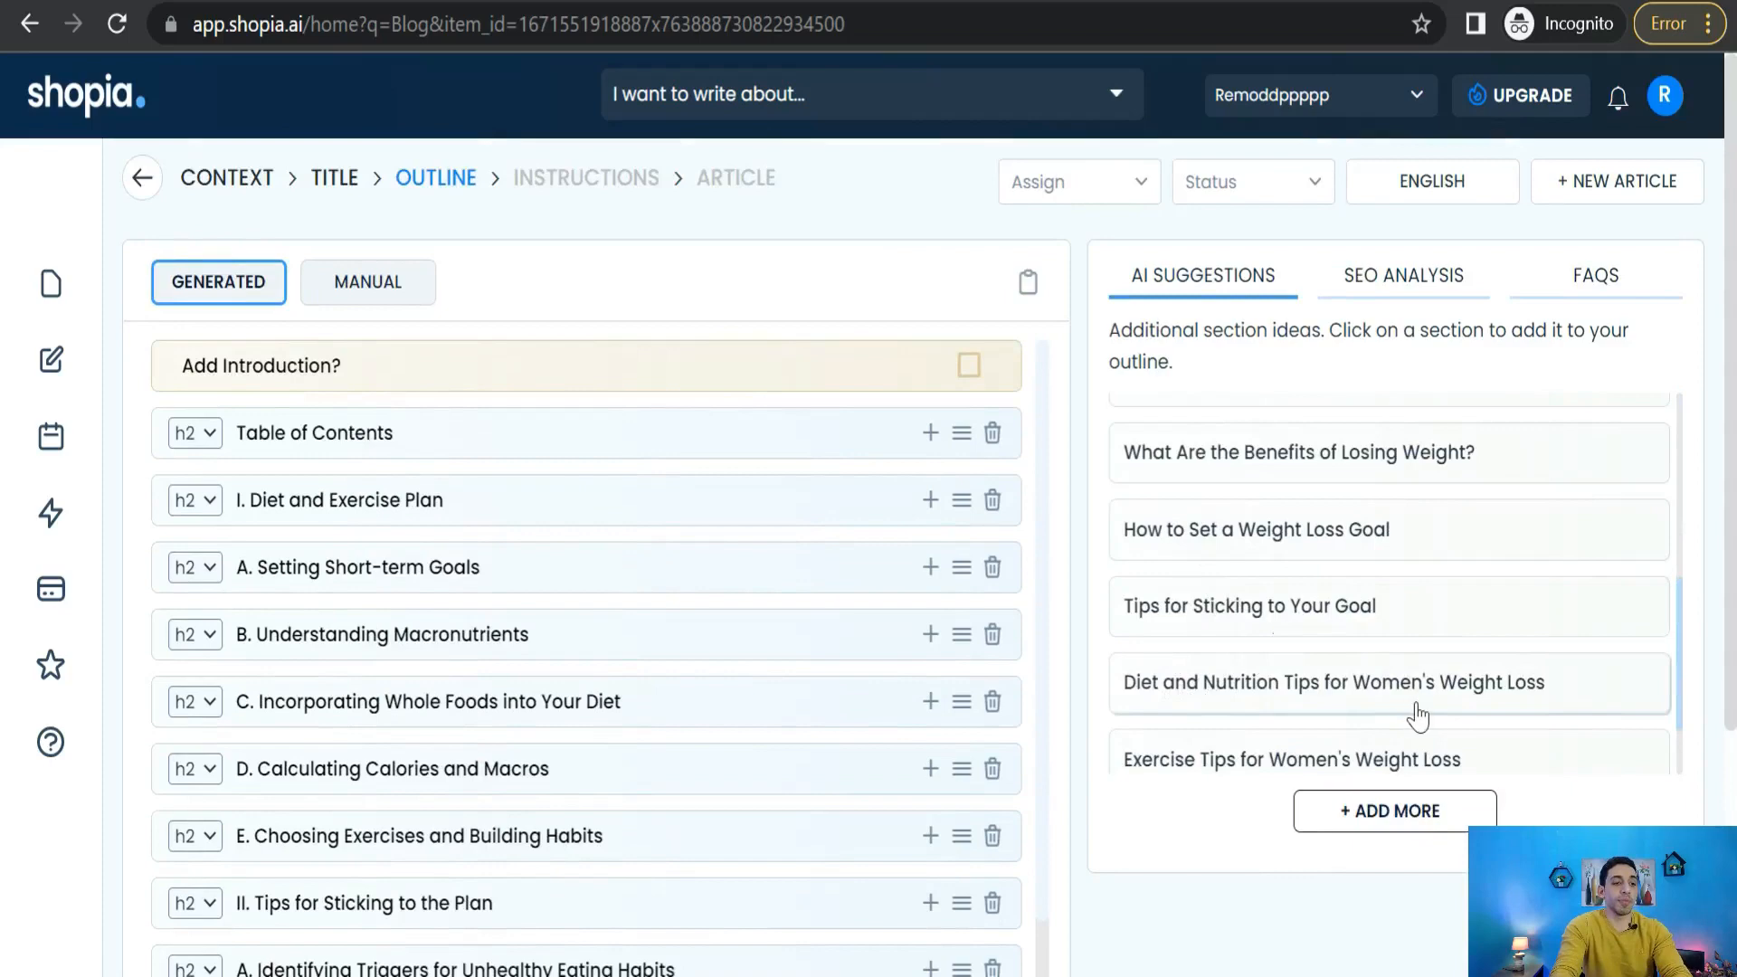
scroll(1466, 710, "down", 2)
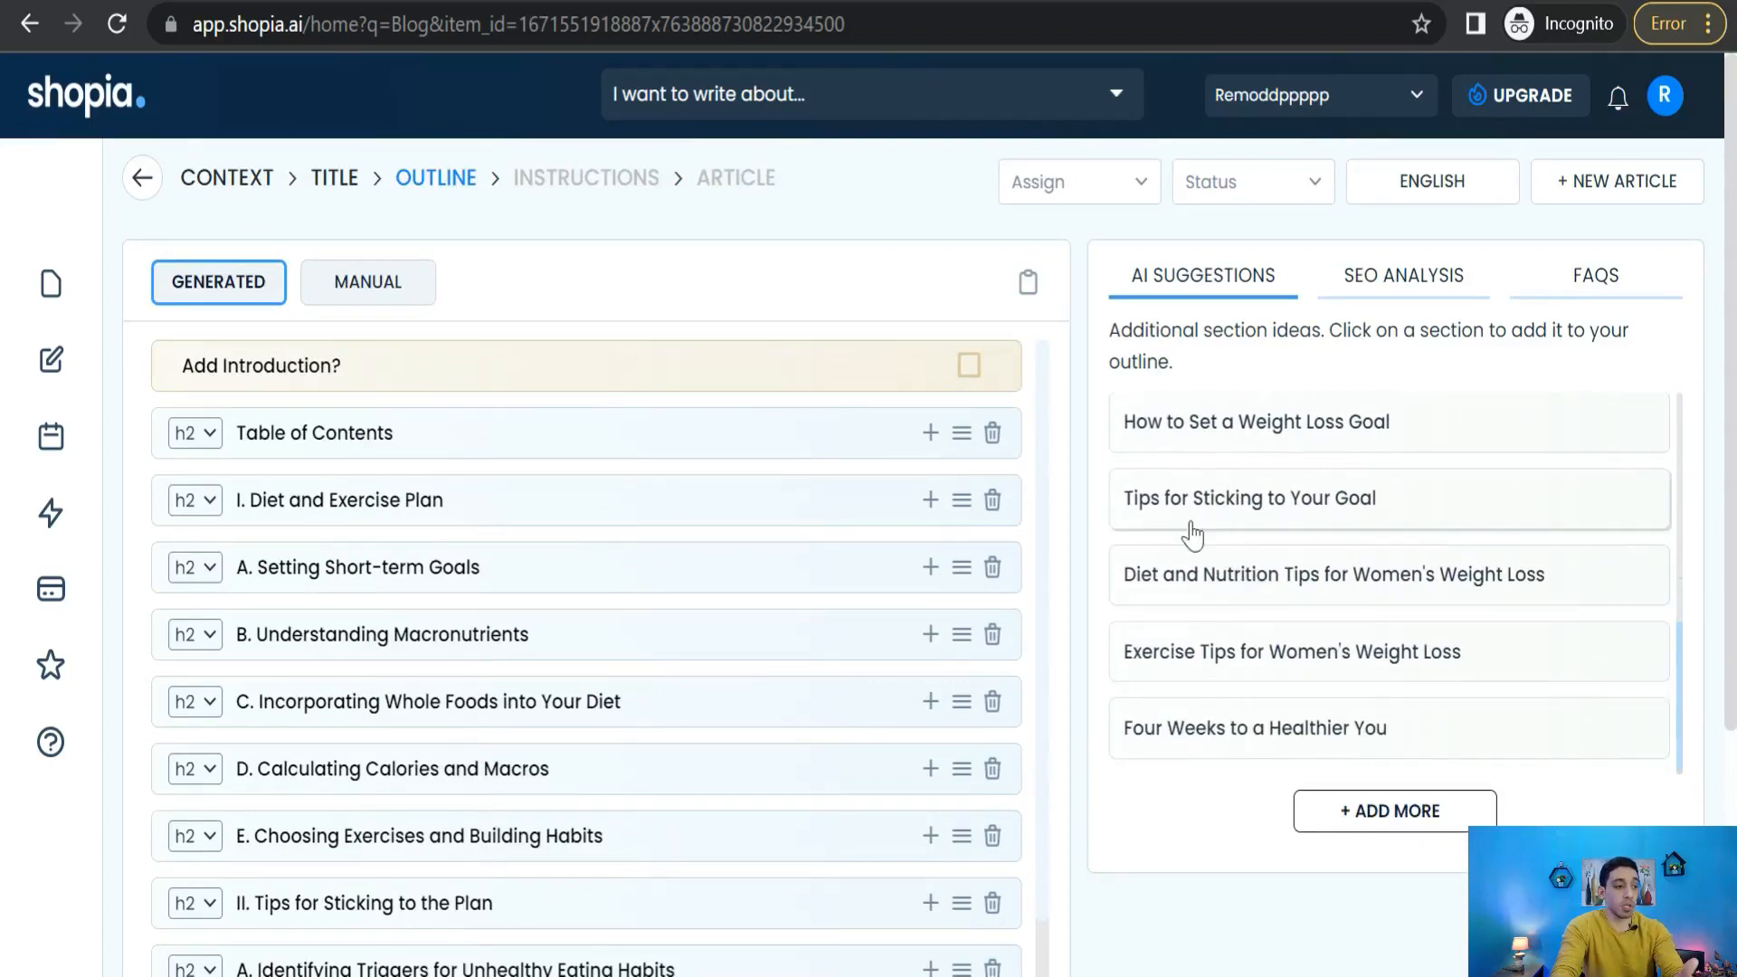
scroll(702, 651, "down", 2)
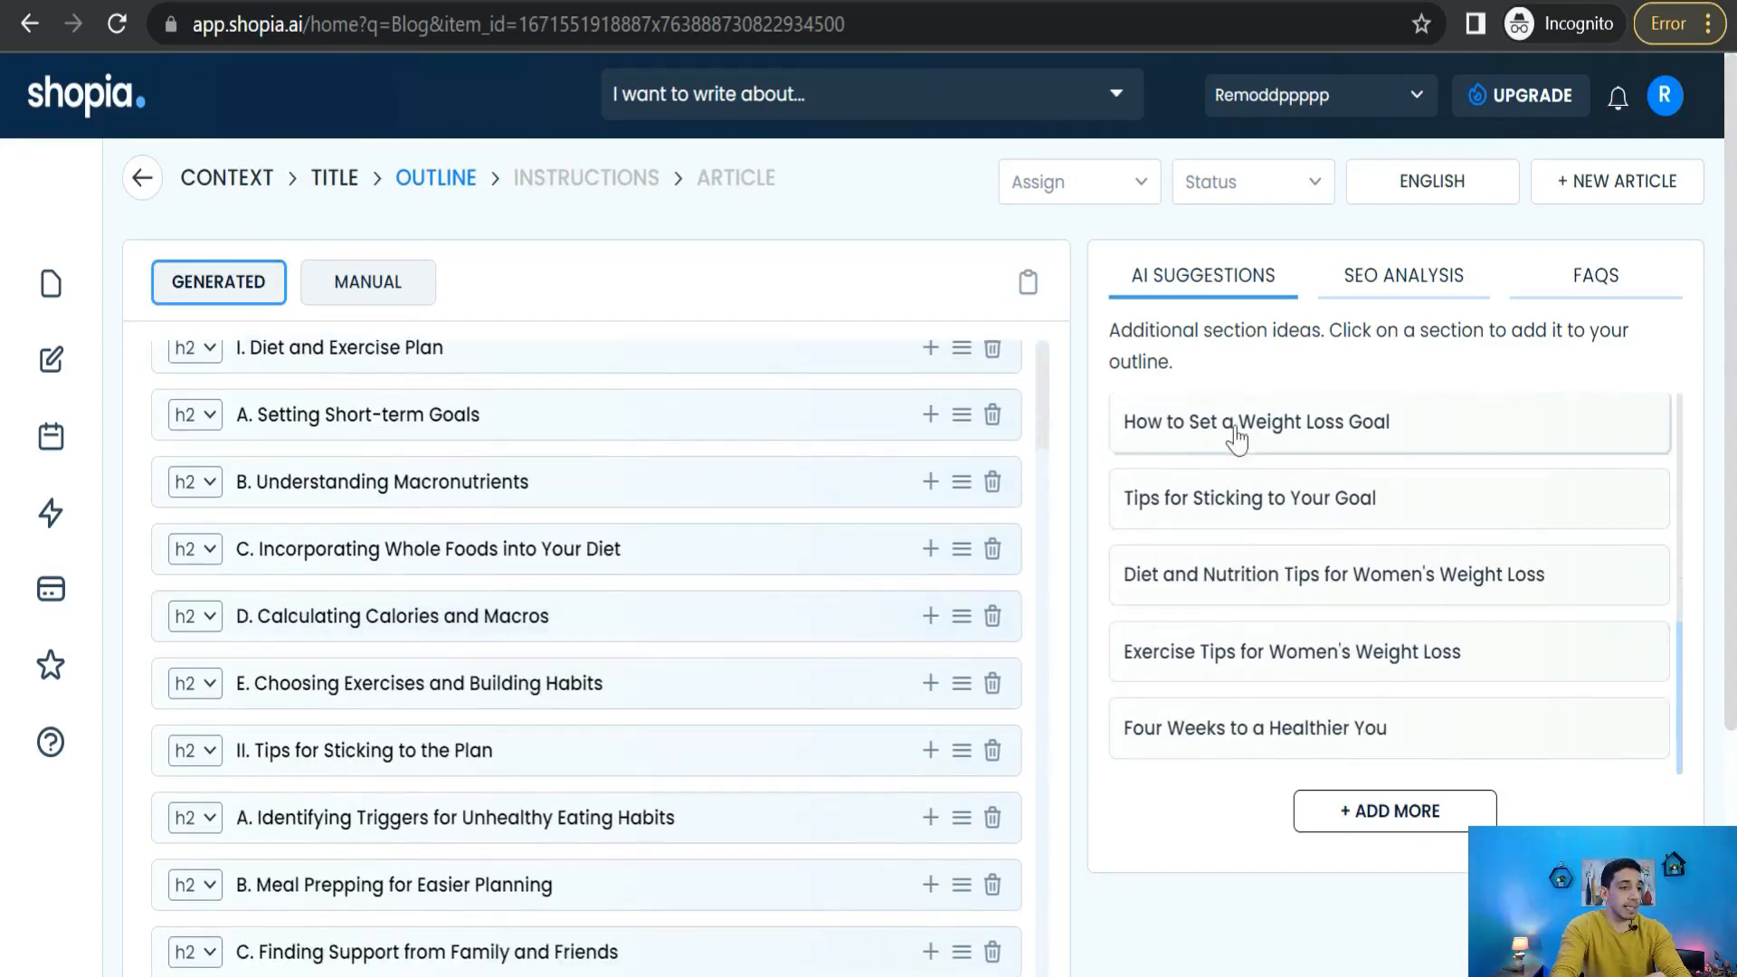
left_click(1173, 579)
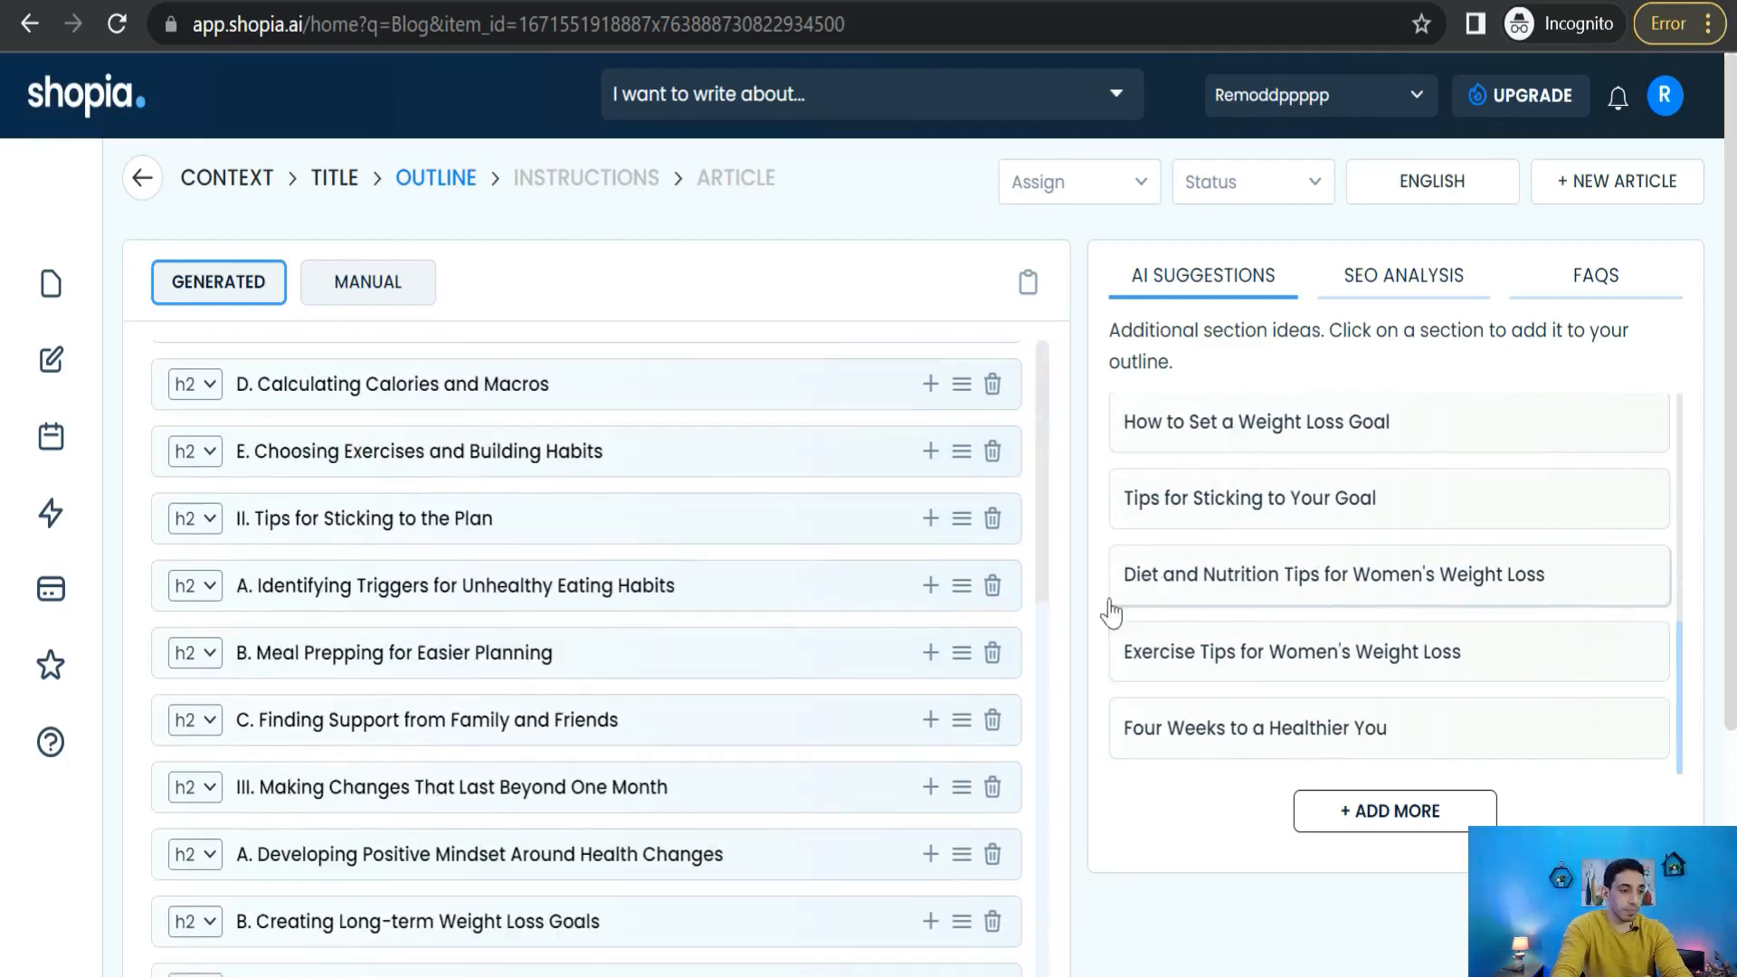
scroll(648, 698, "down", 4)
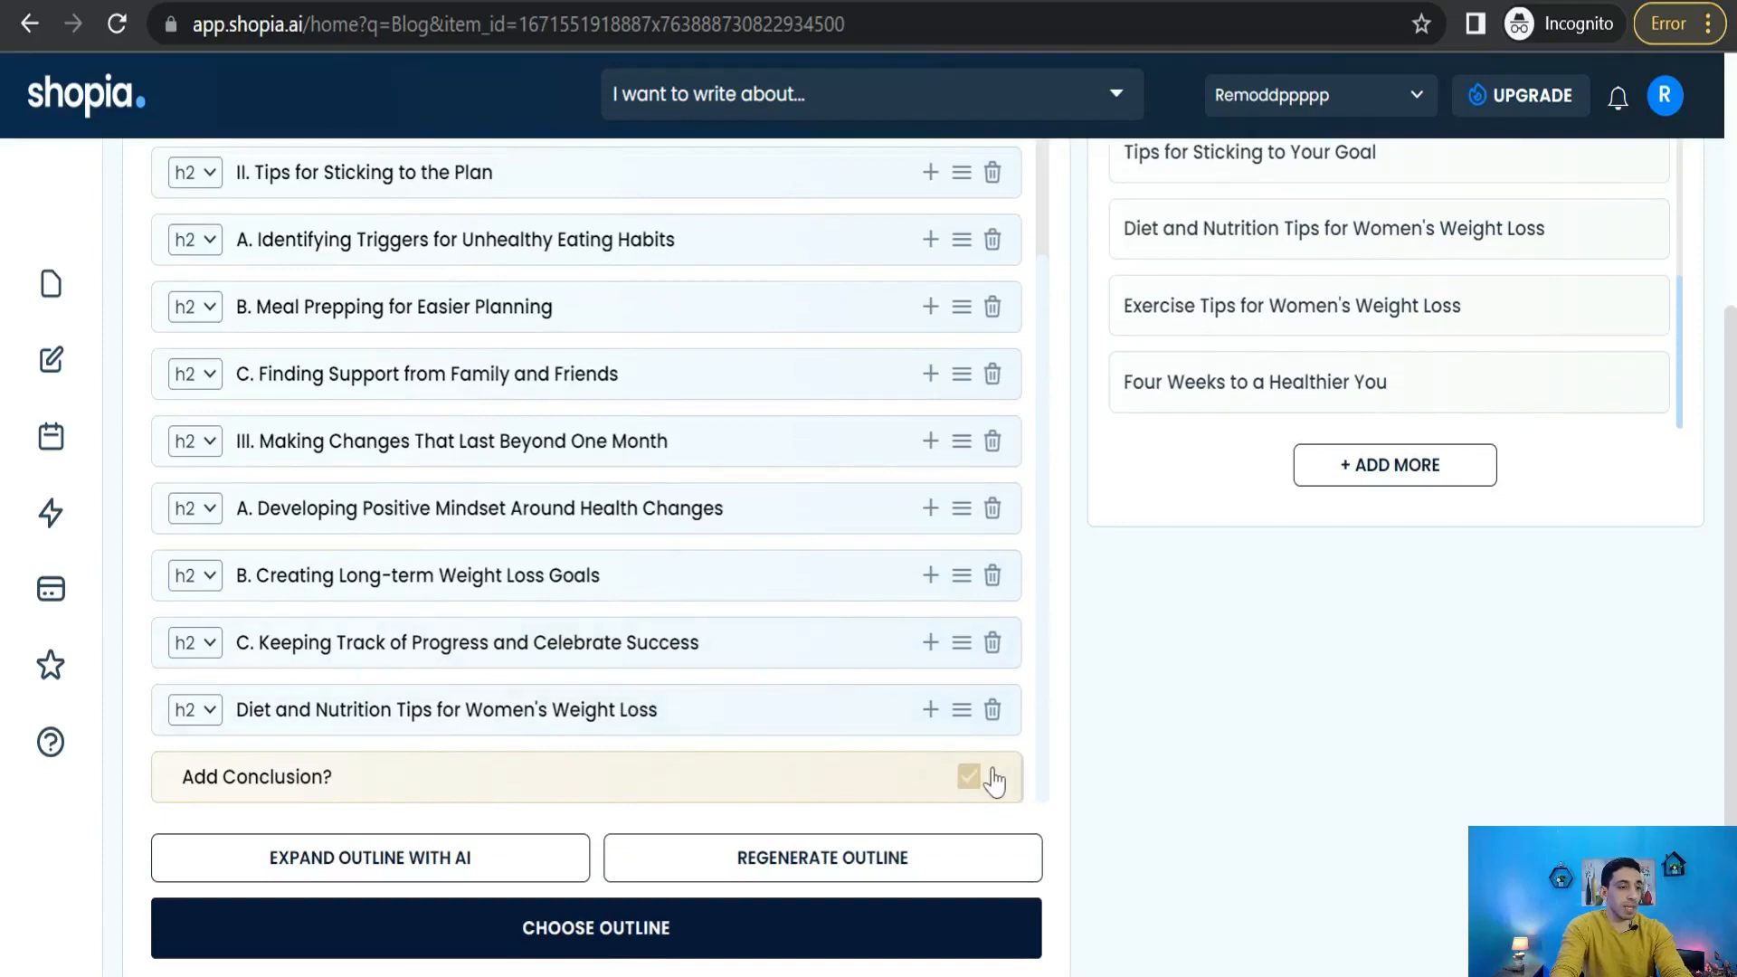
left_click_drag(962, 708, 958, 416)
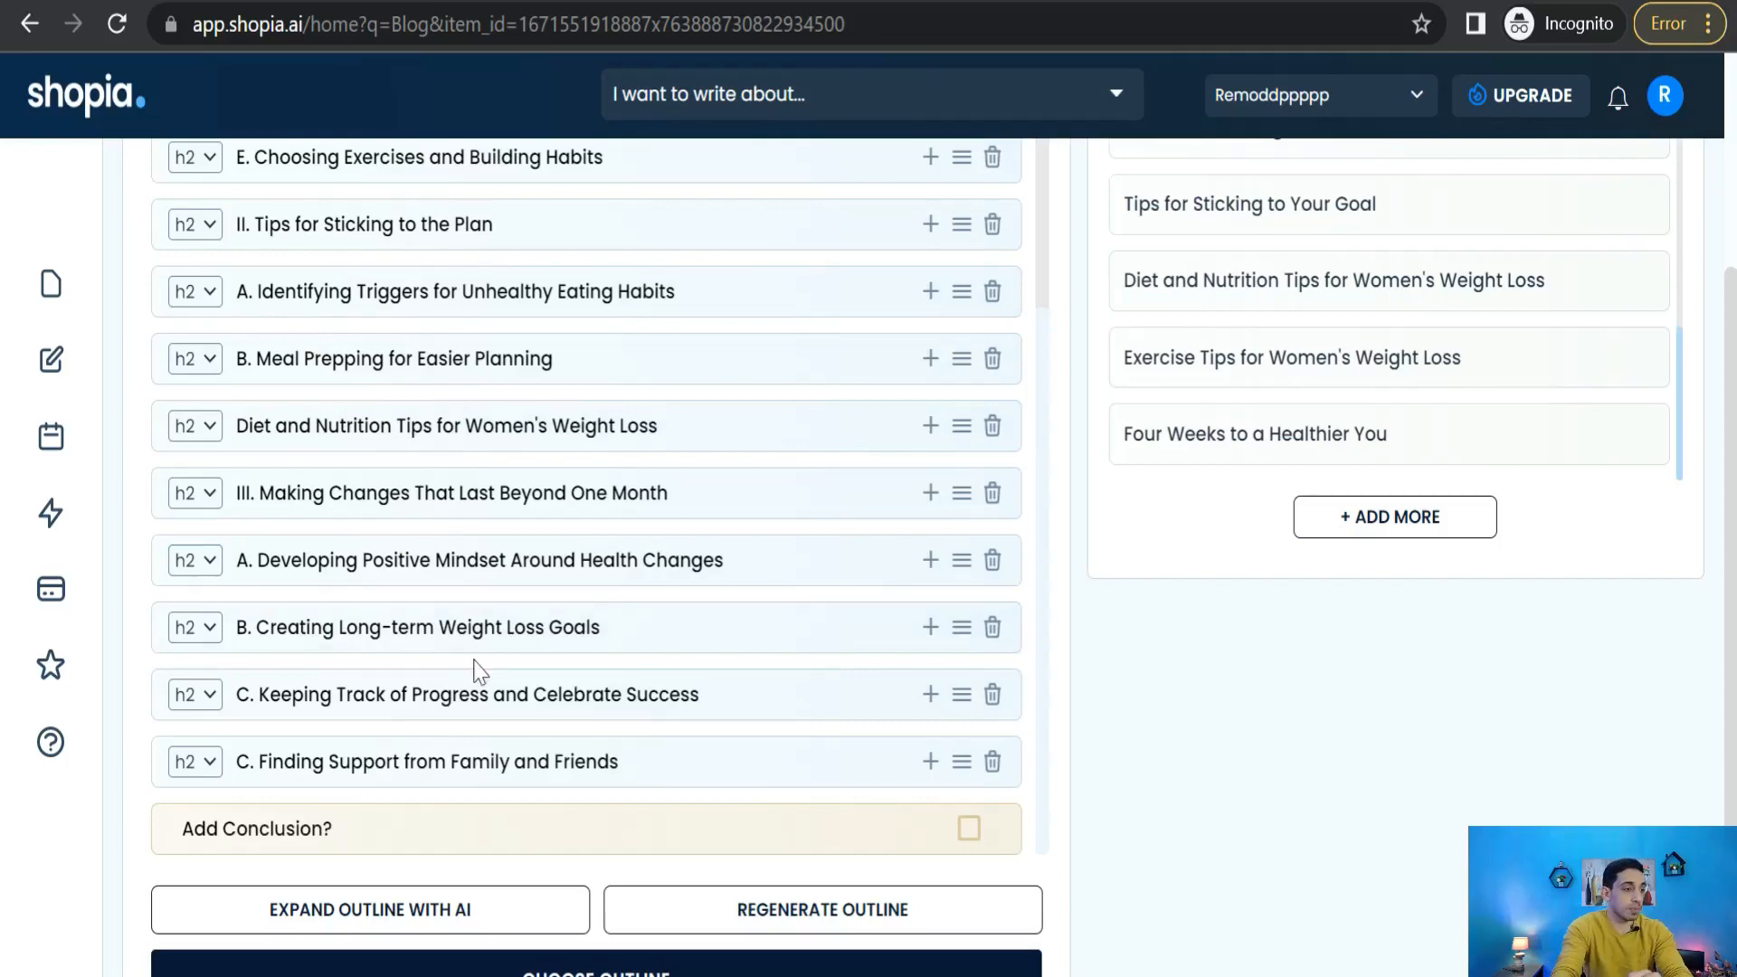
Look over the rearranged outline and the FAQs option, and return to the AI section suggestions
scroll(480, 671, "up", 3)
scroll(1306, 504, "up", 3)
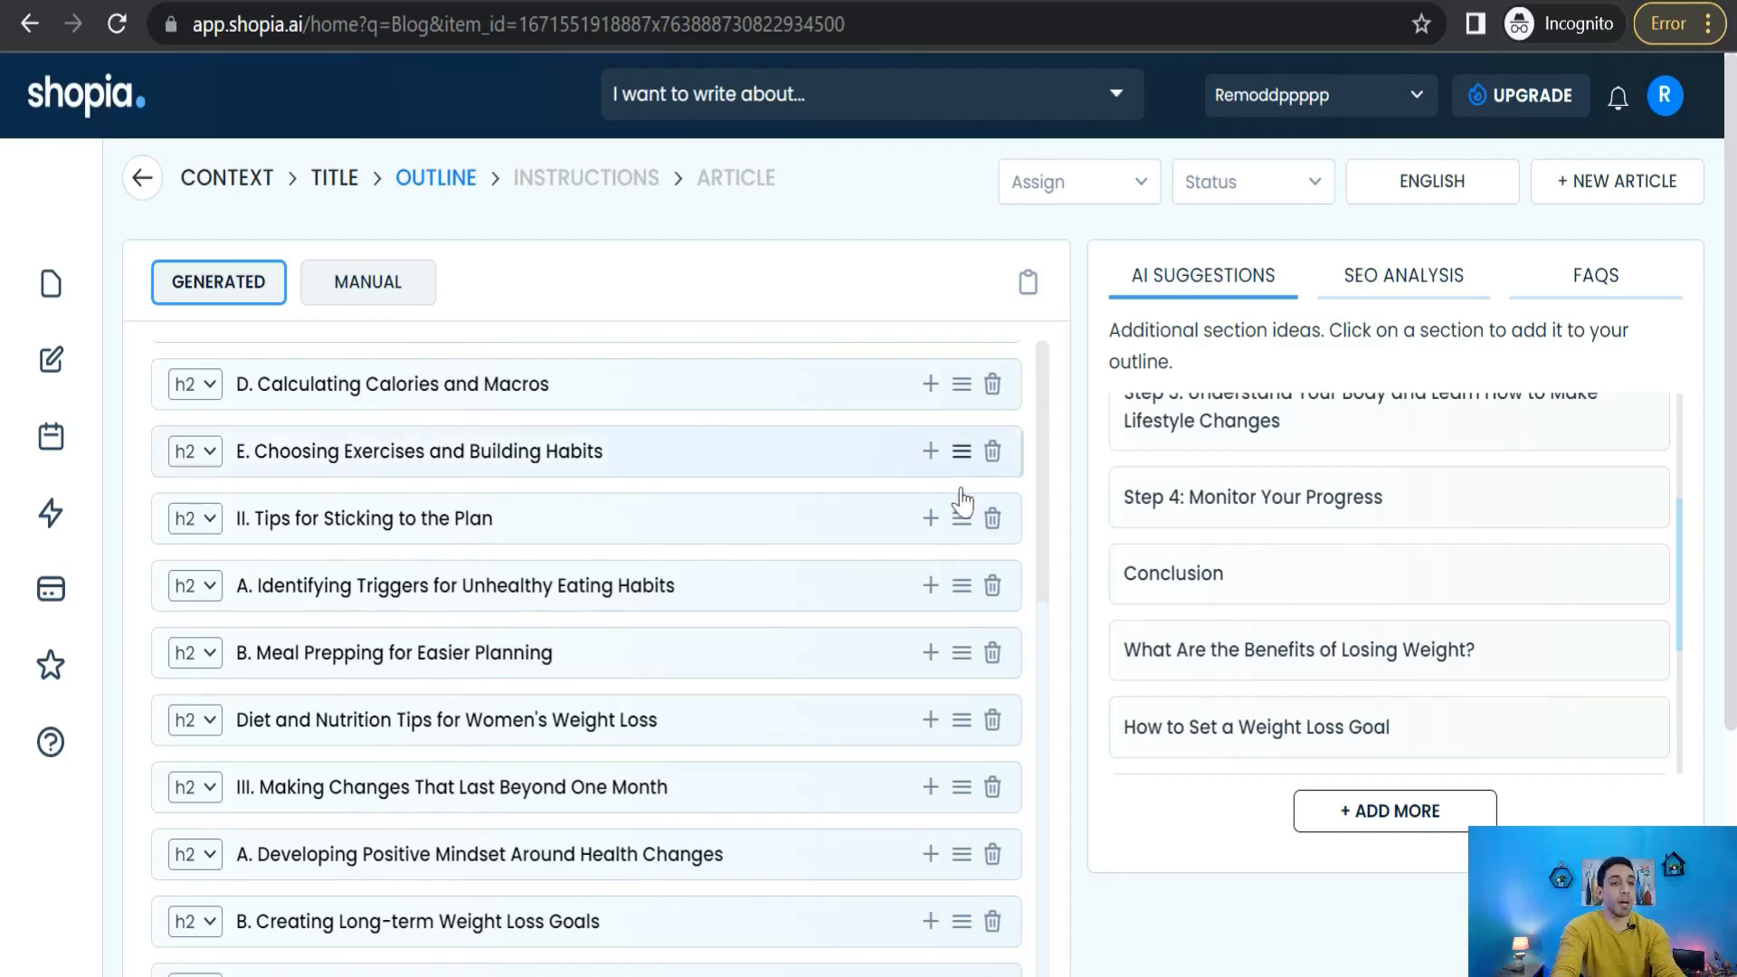
left_click(1599, 291)
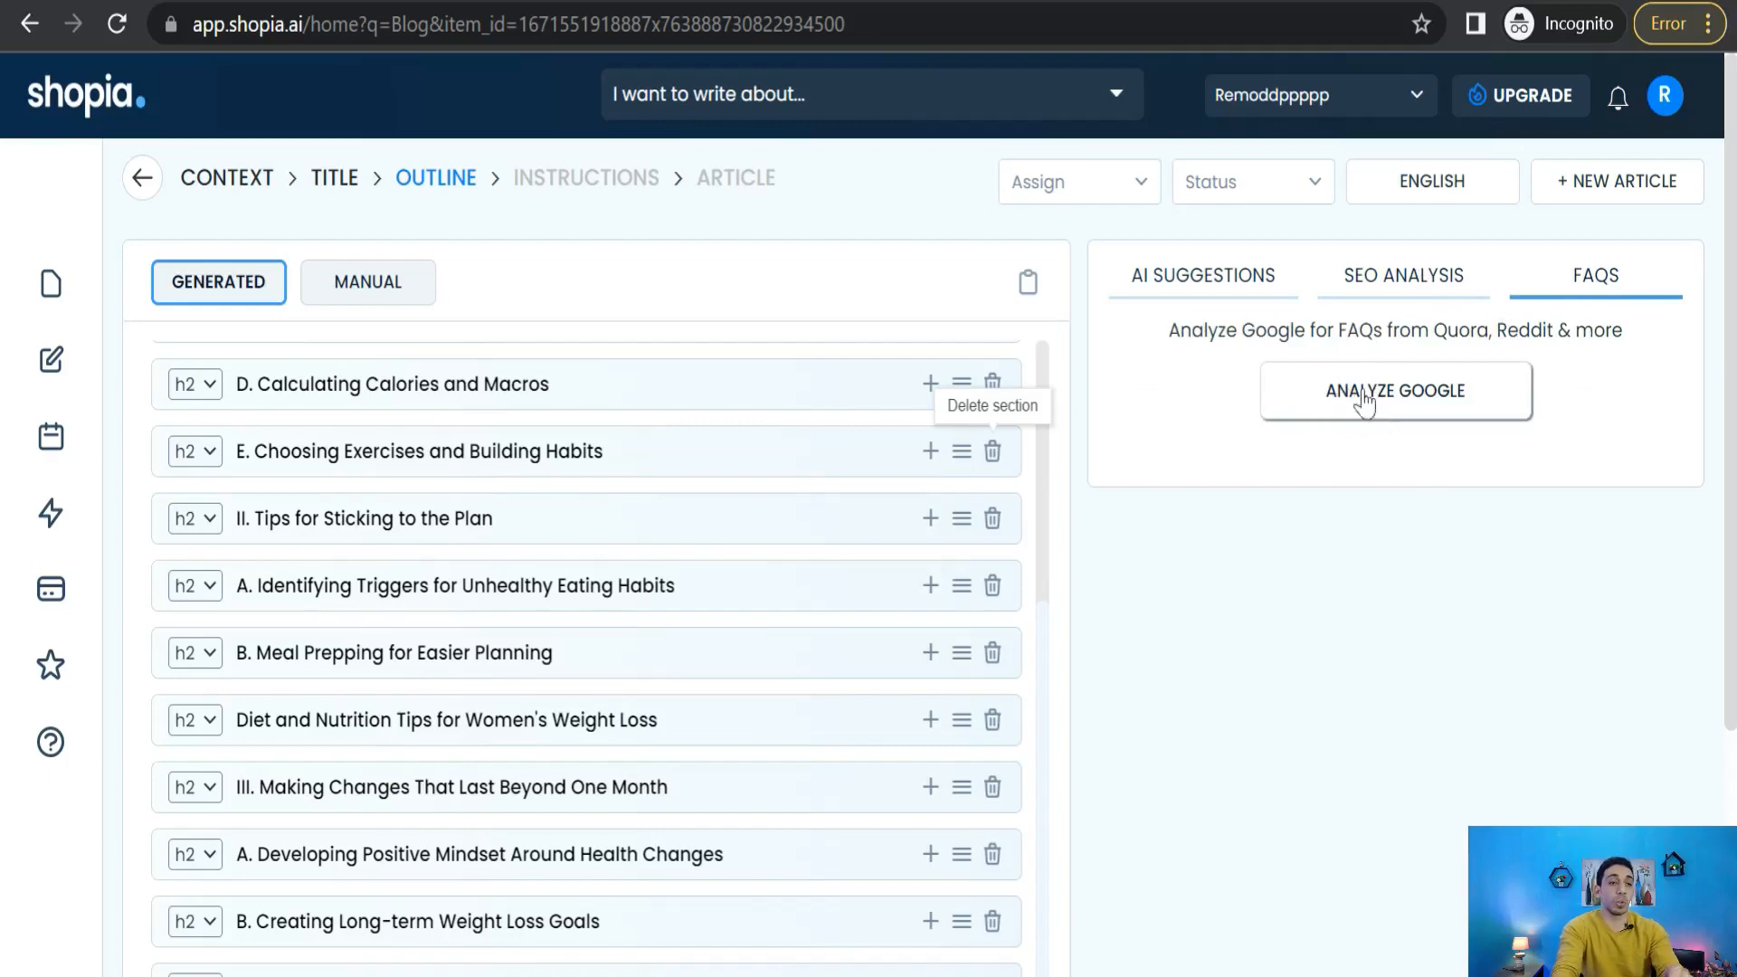
left_click(1176, 287)
Accept the edited outline and generate the article after expanding the list of section settings
scroll(283, 622, "down", 4)
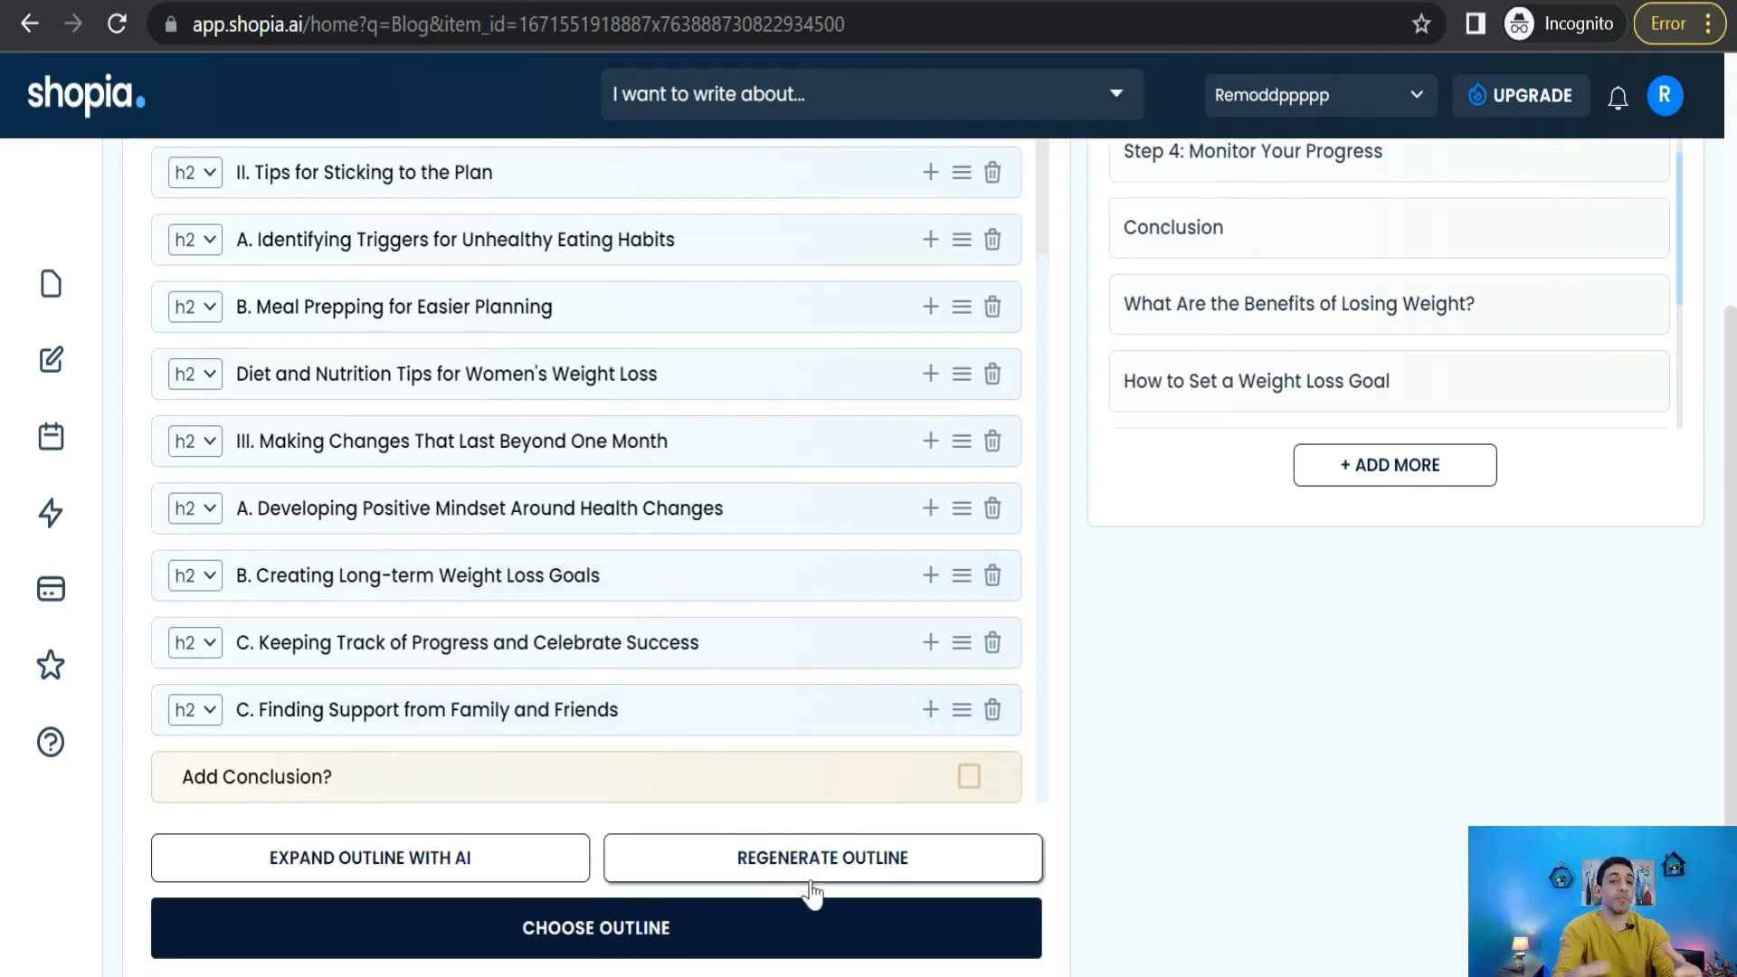
left_click(257, 799)
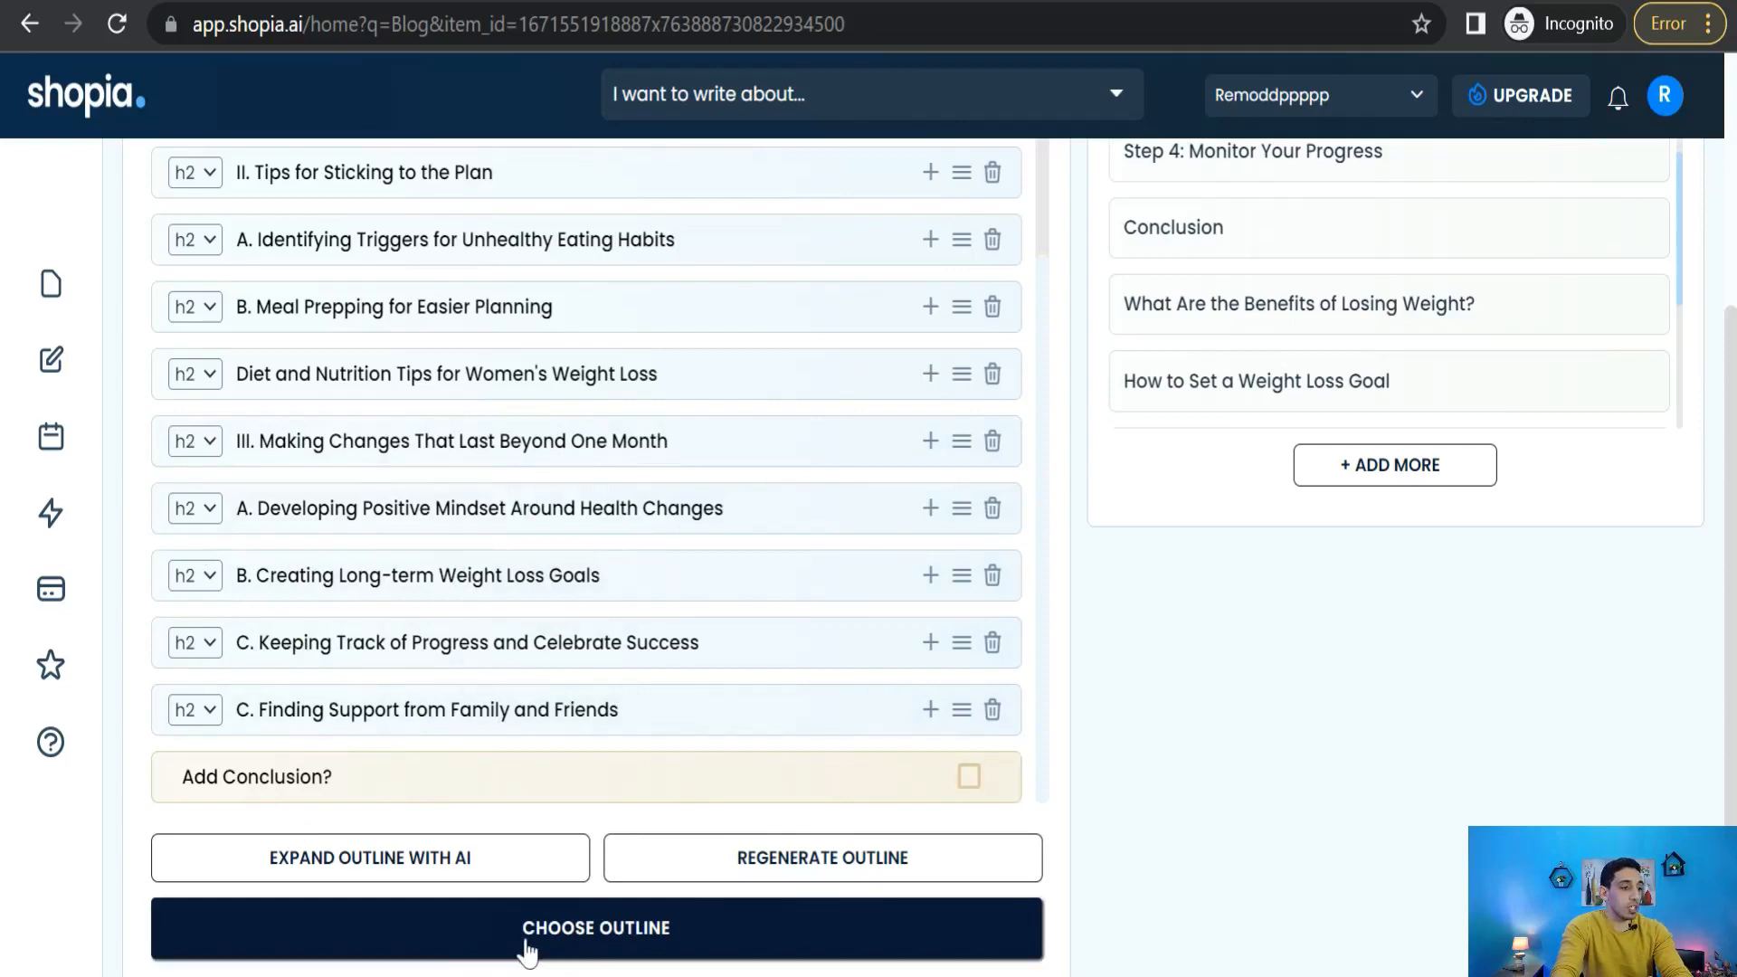
scroll(542, 420, "up", 4)
scroll(407, 542, "down", 4)
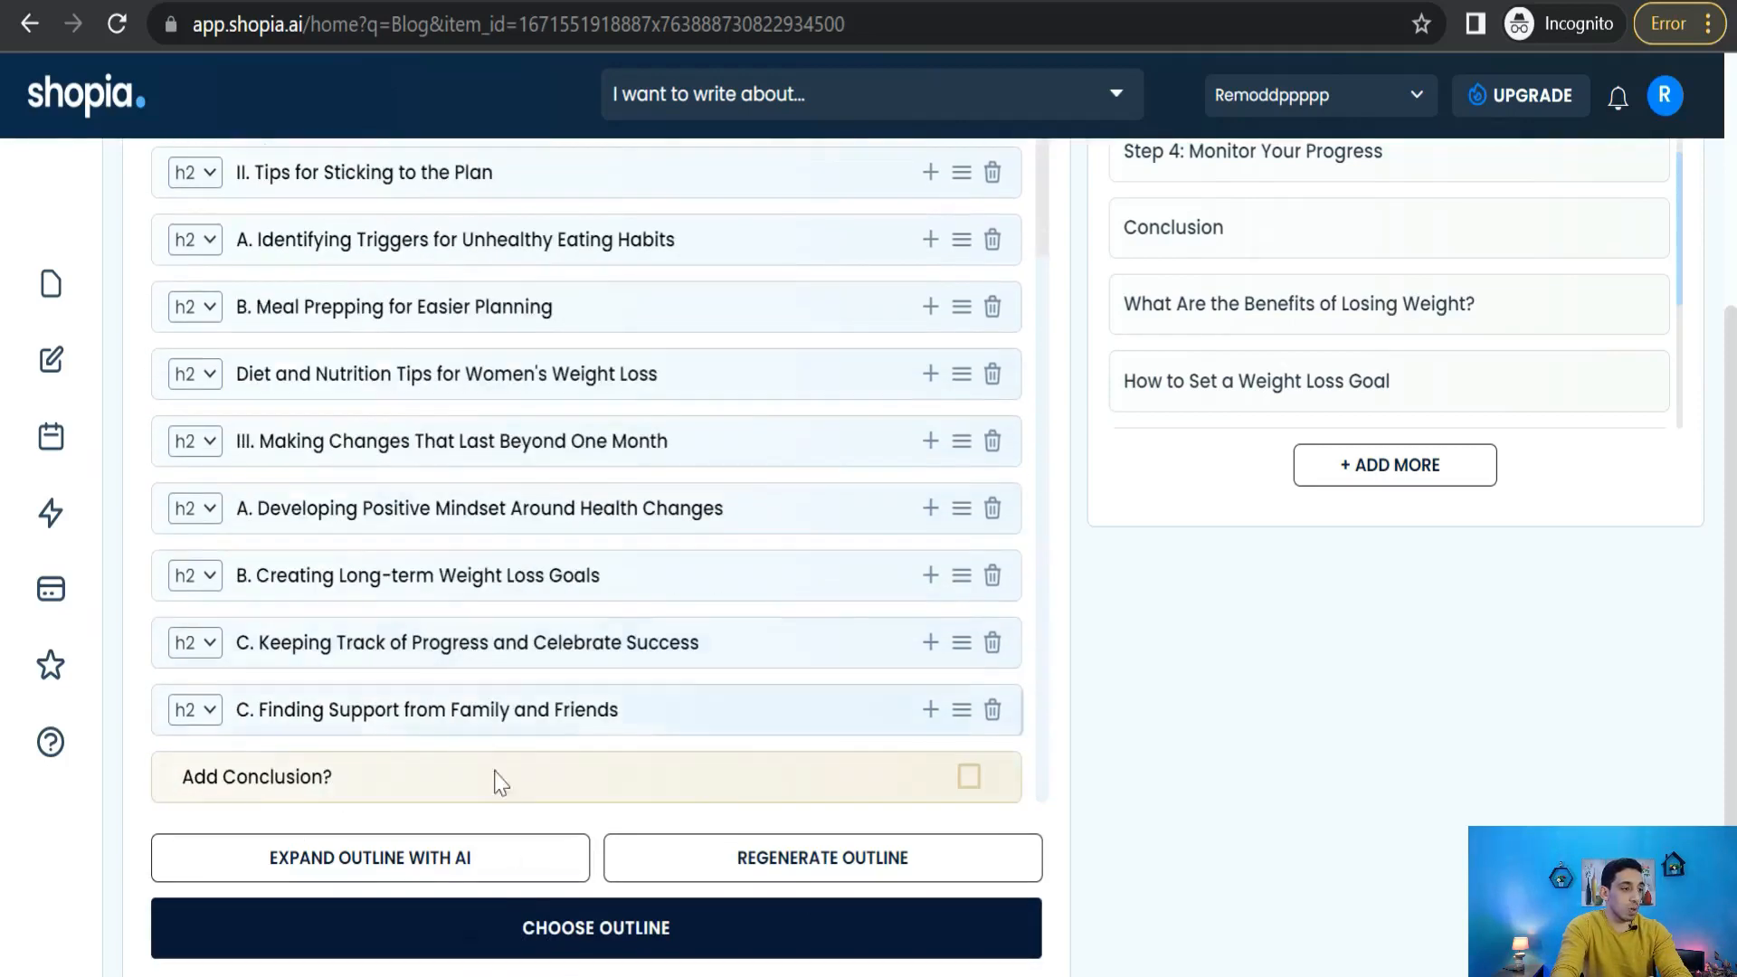
left_click(516, 950)
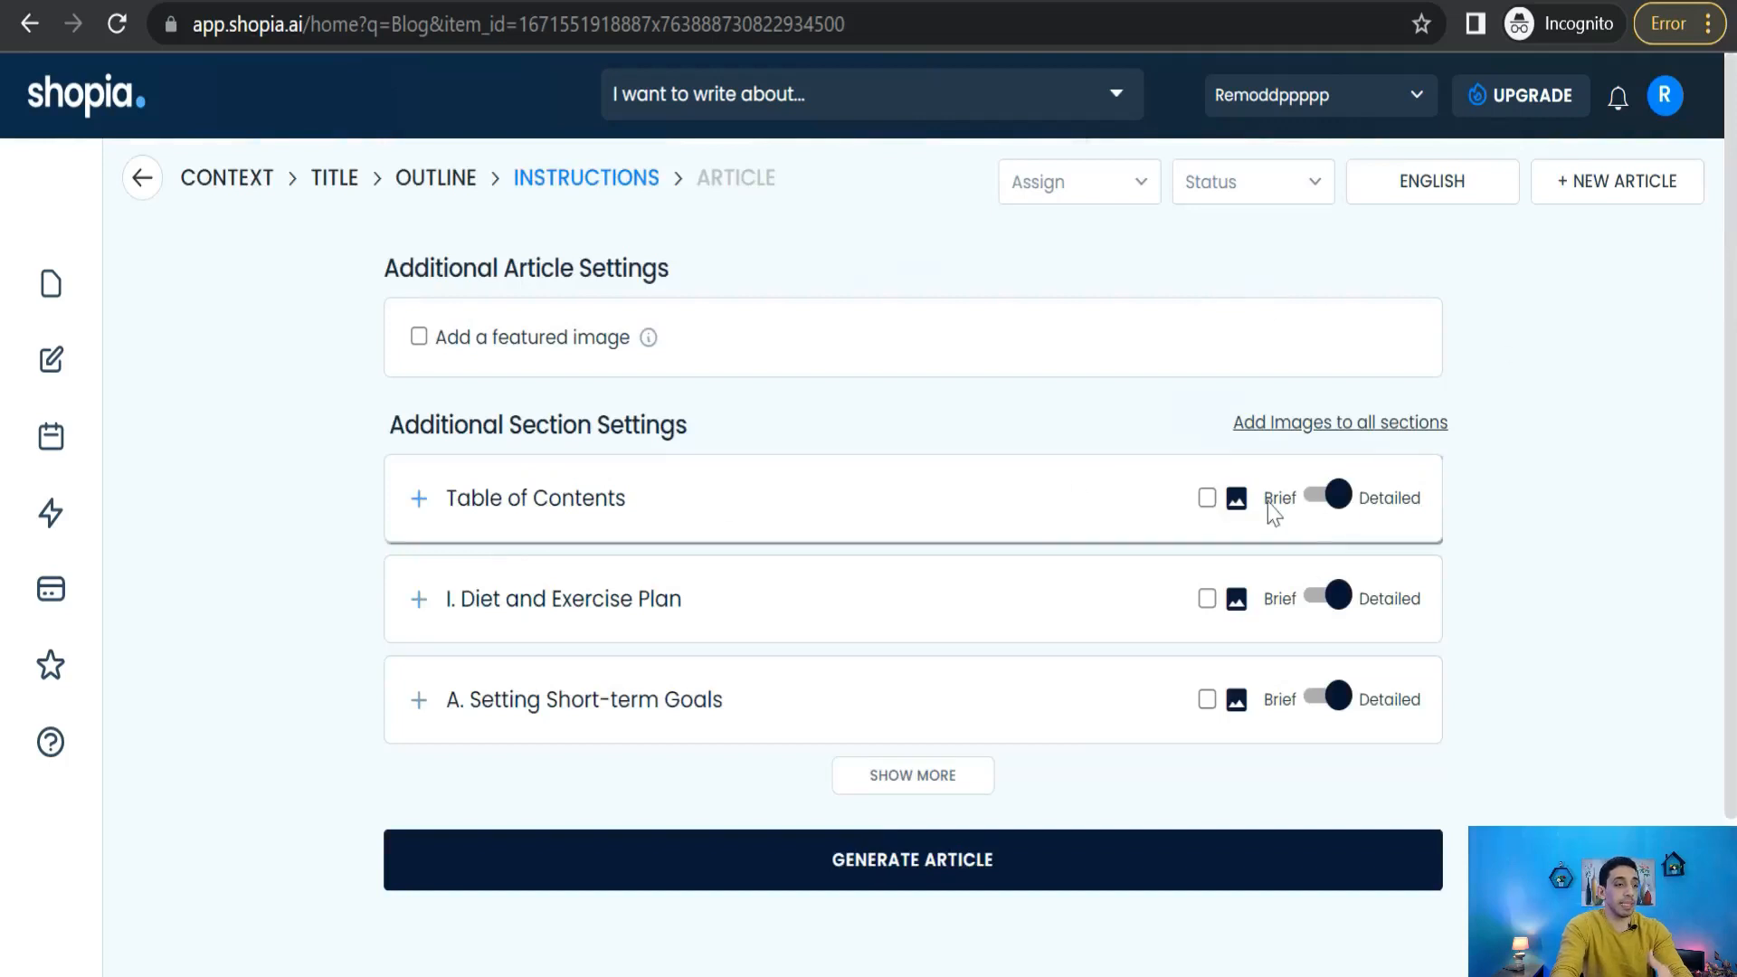
left_click(920, 776)
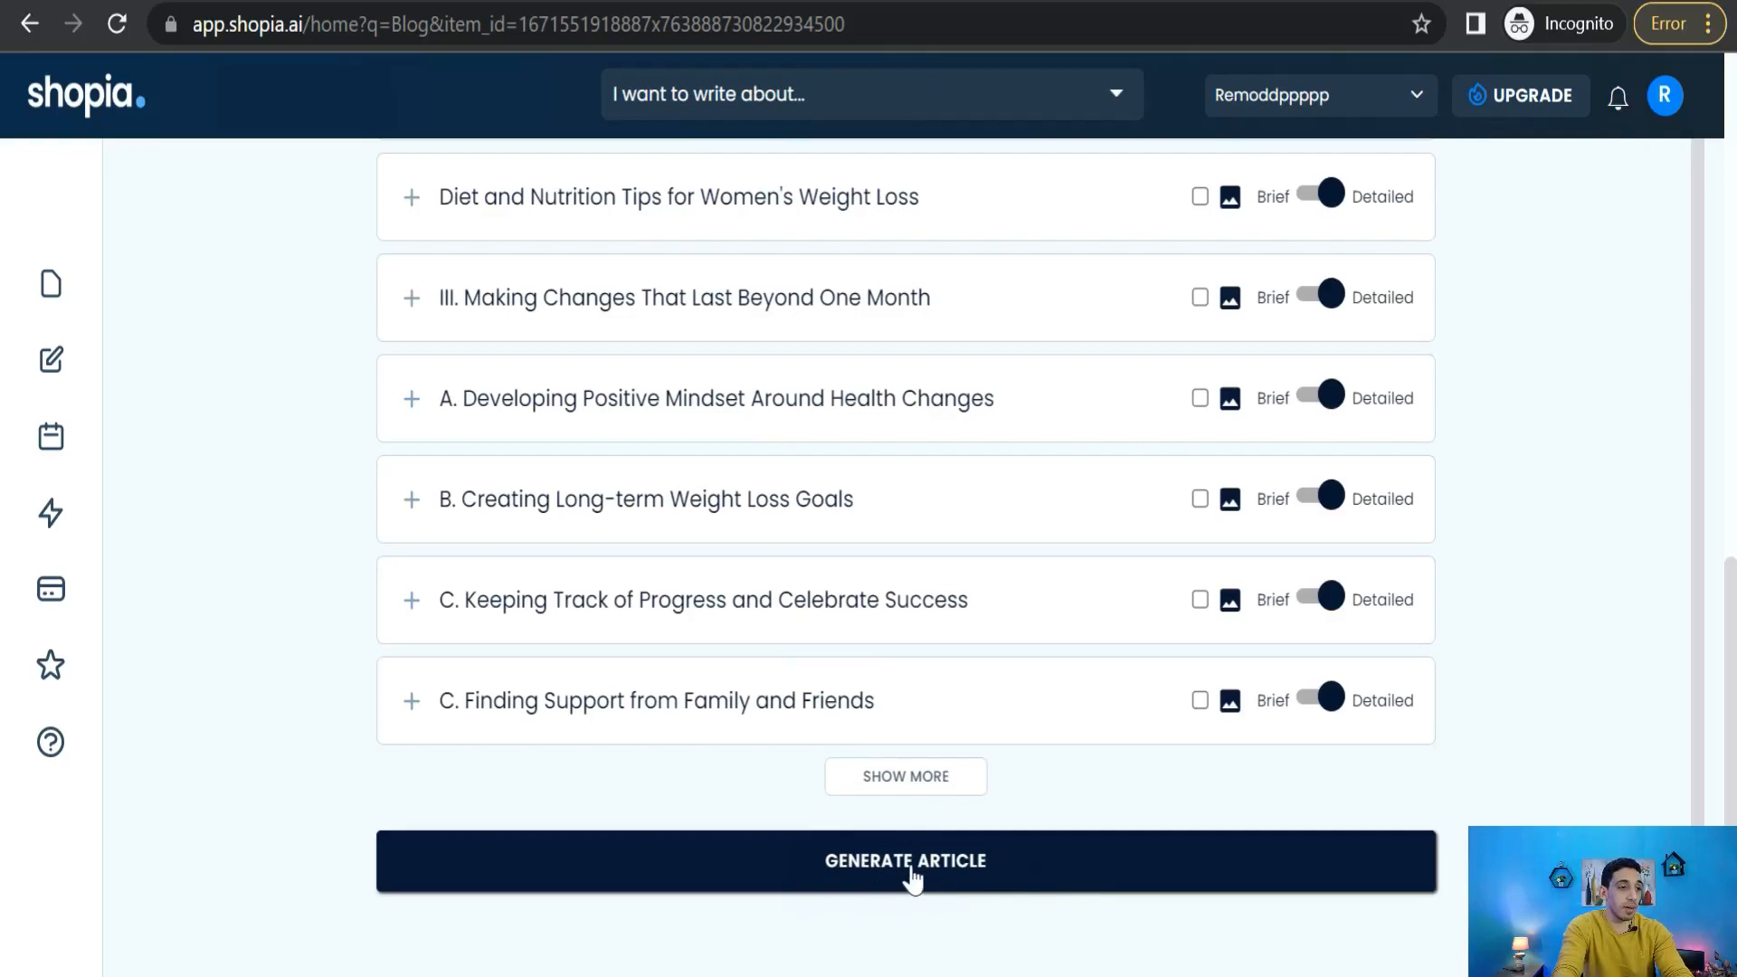
left_click(870, 875)
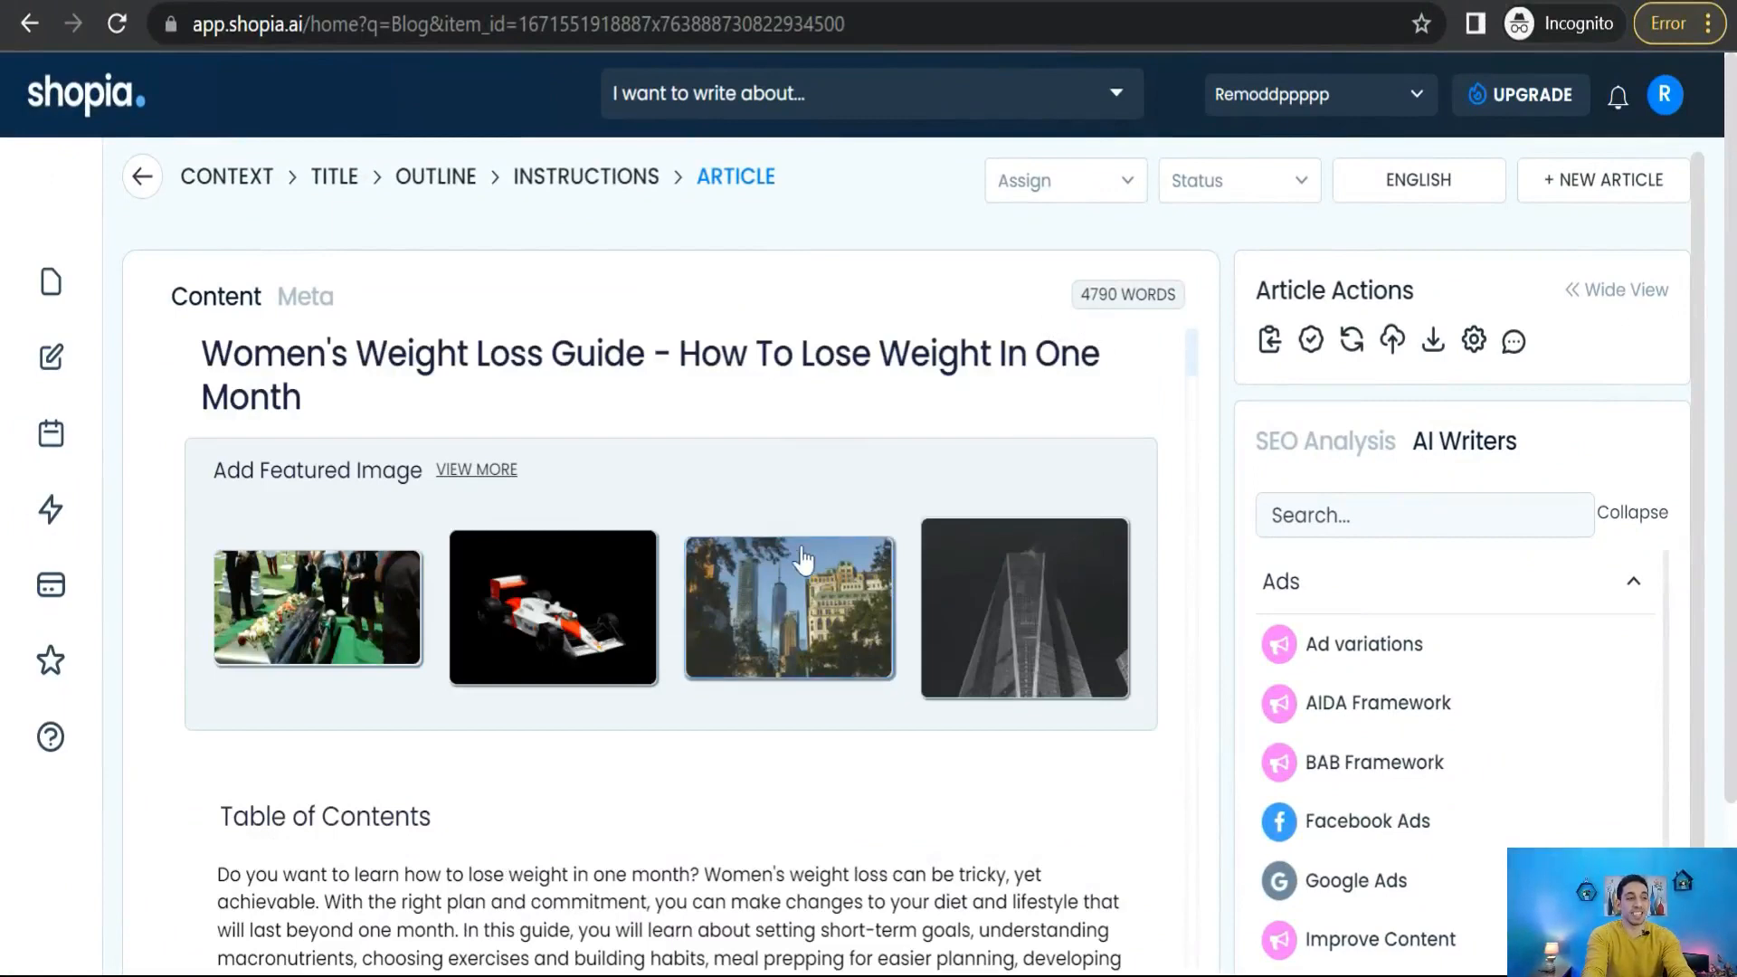
Read through the generated article as far as "C. Incorporating Whole Foods into Your Diet" and inspect that section's editing tools
scroll(477, 695, "down", 8)
scroll(477, 695, "down", 10)
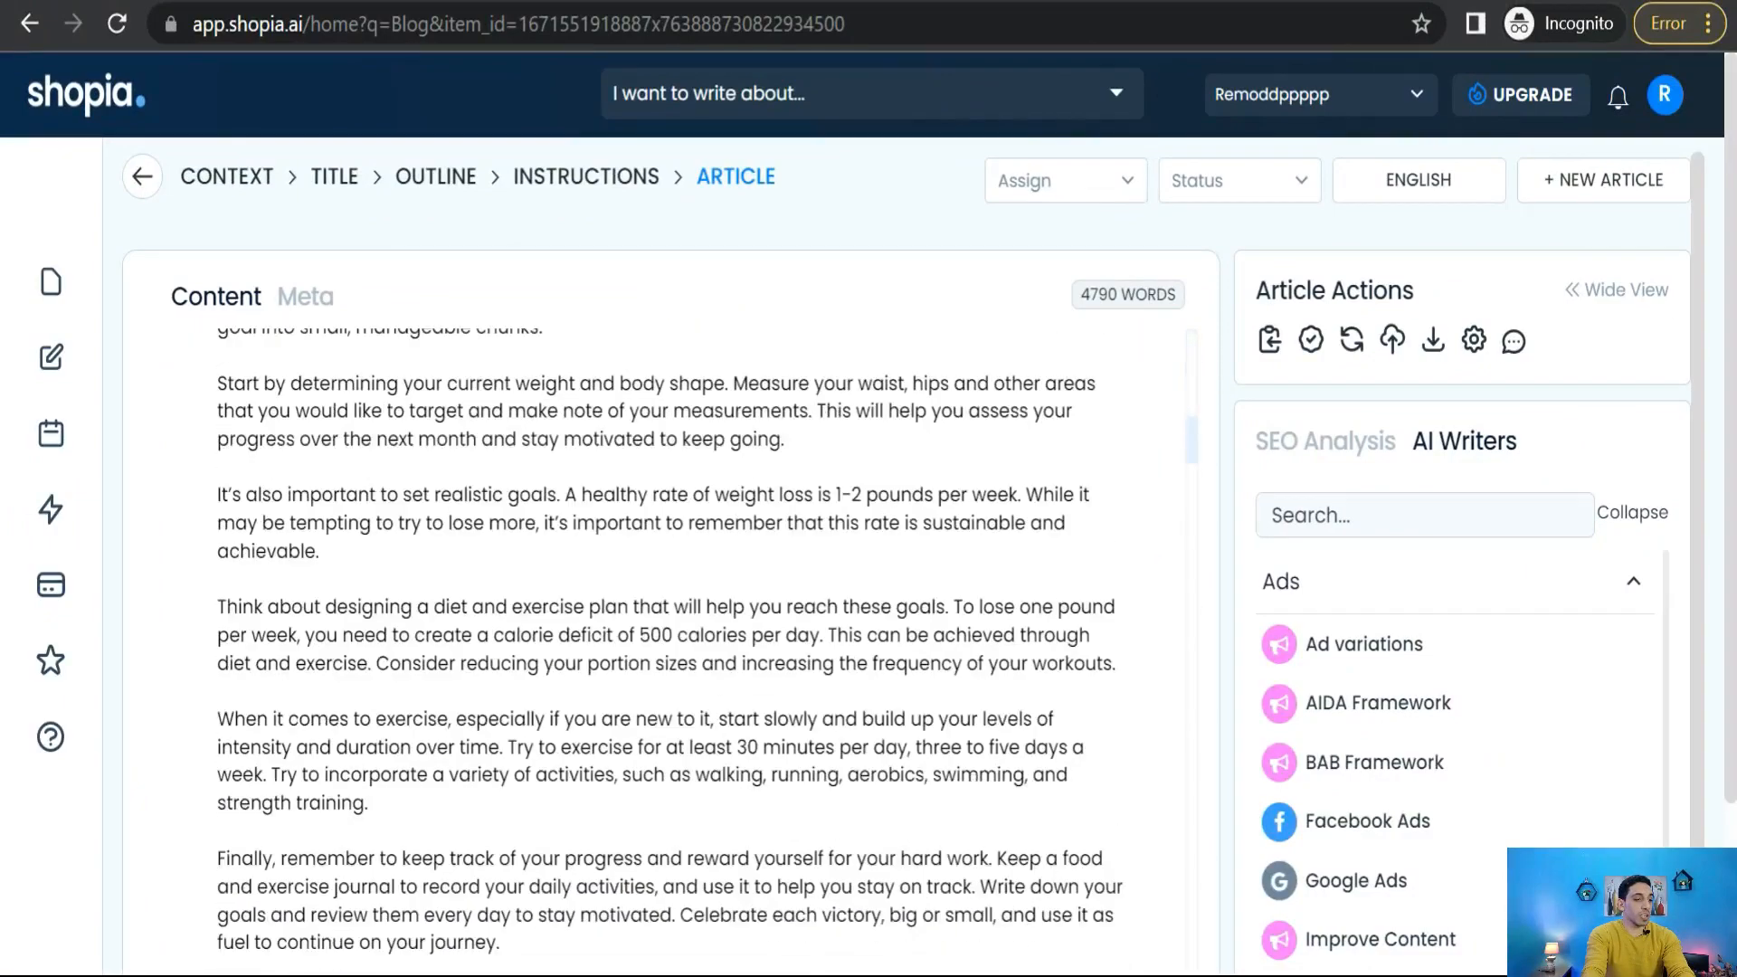
scroll(500, 500, "down", 5)
scroll(499, 500, "down", 10)
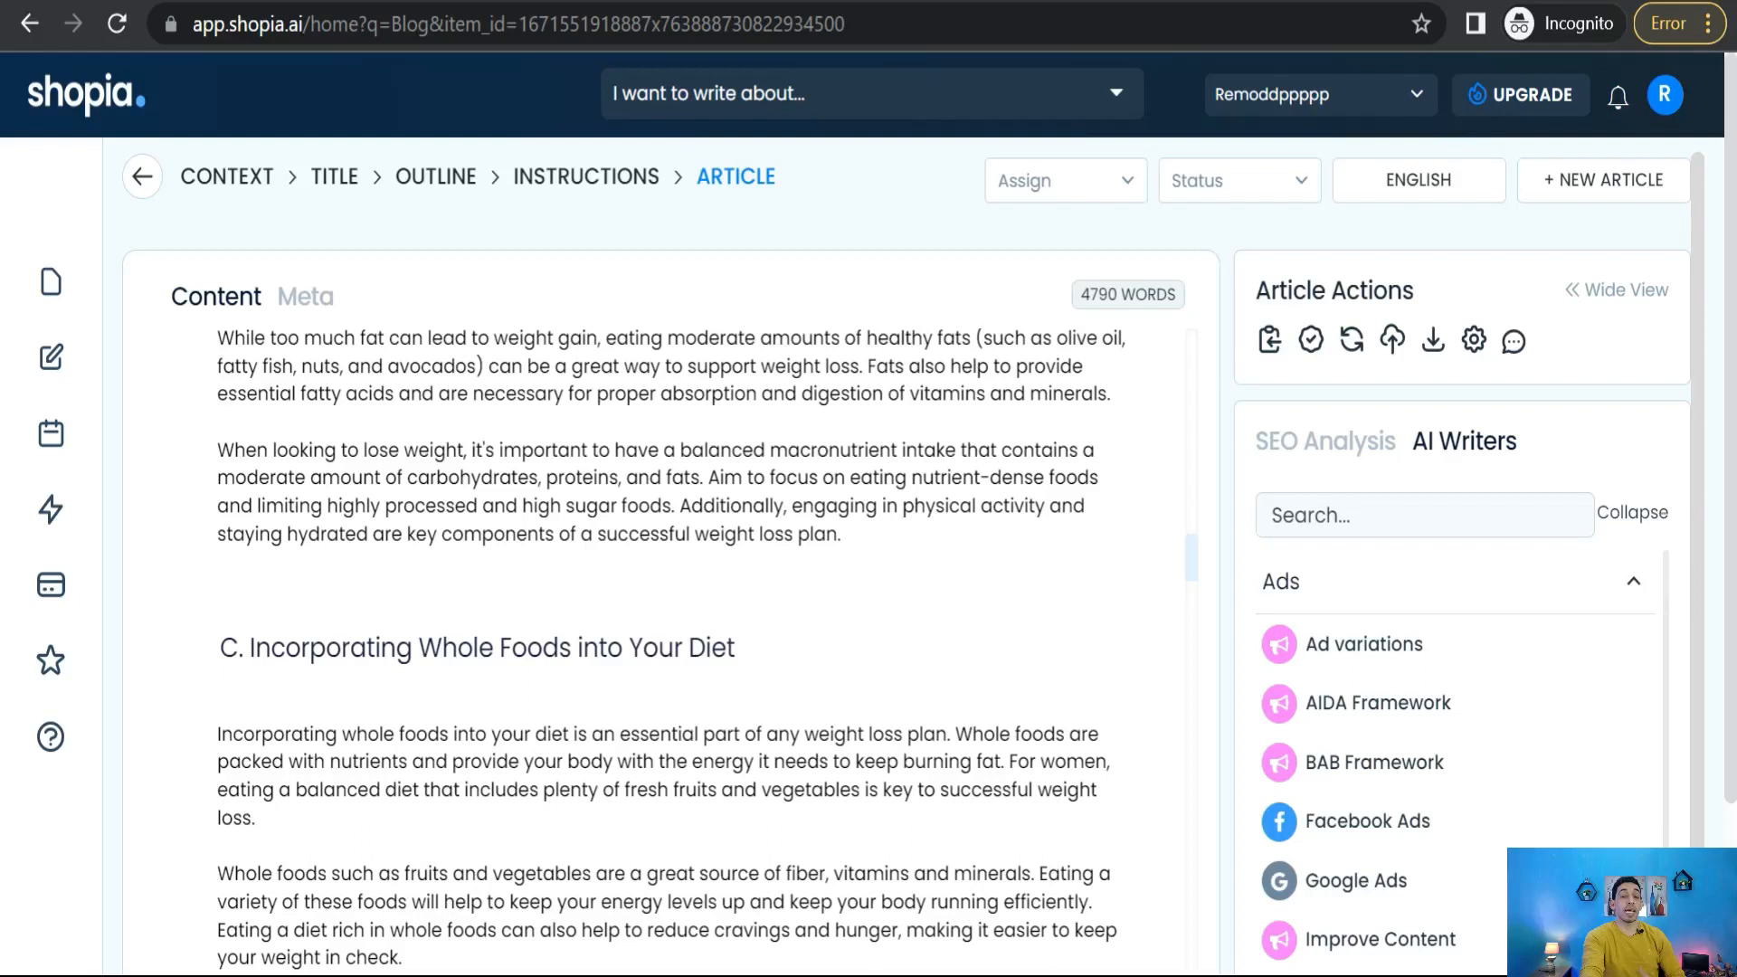
mouse_move(998, 598)
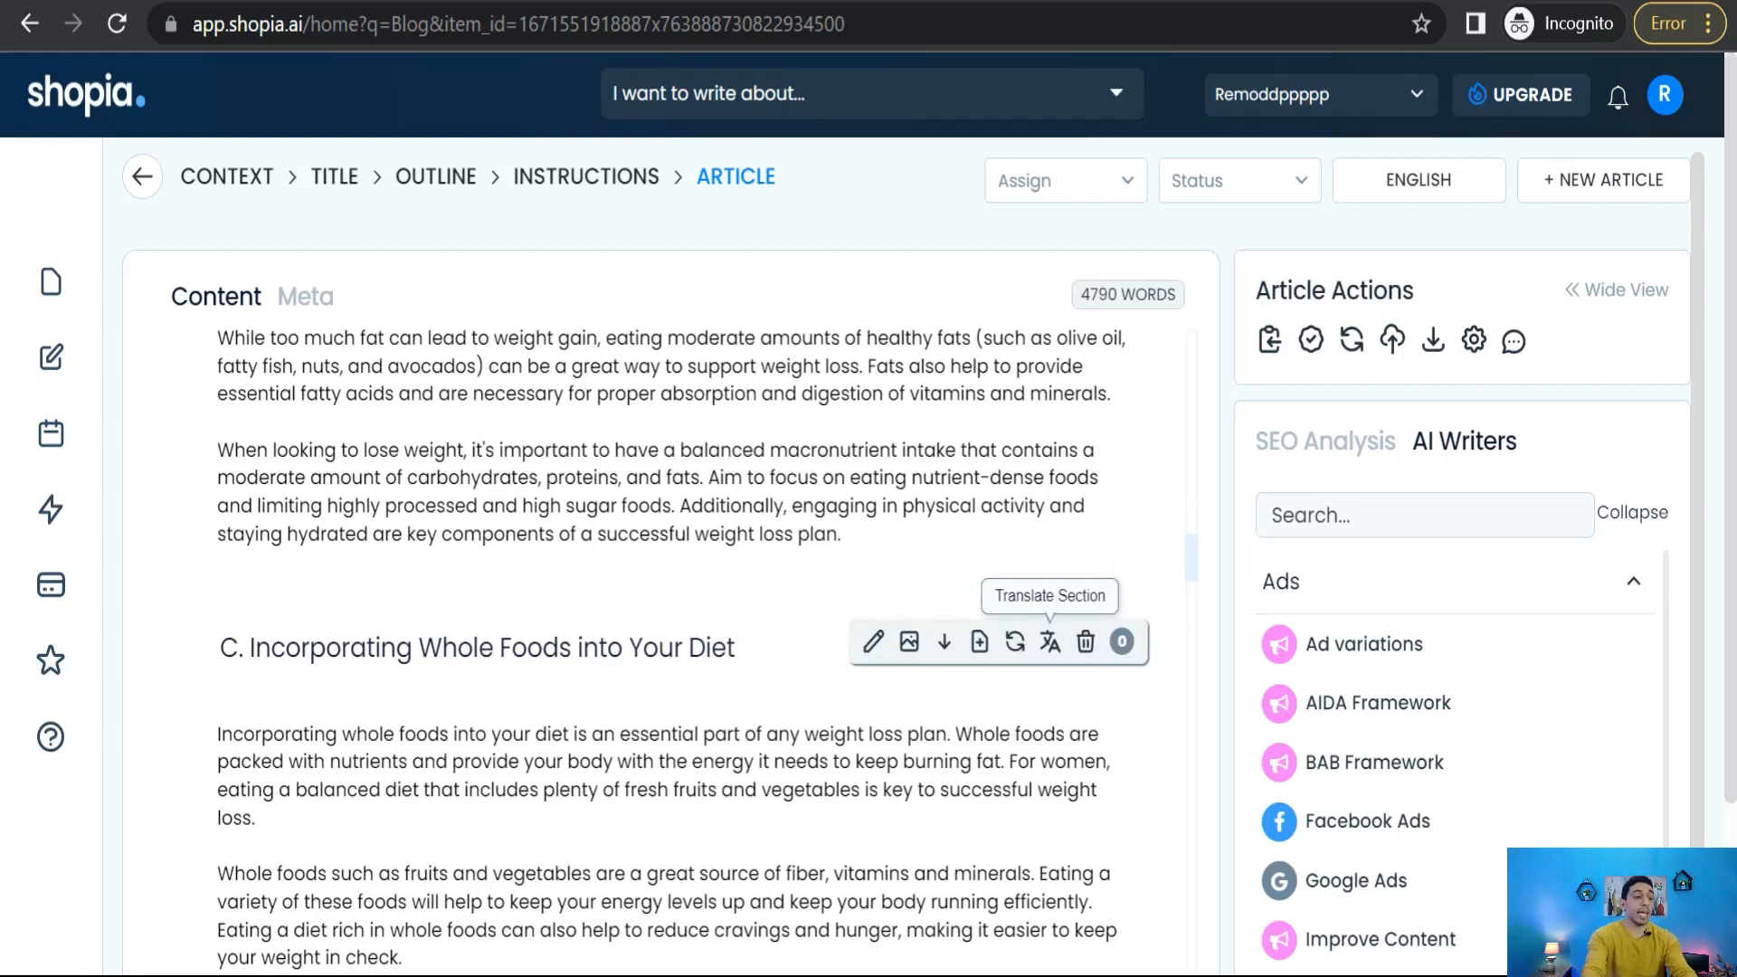
Export the generated article as HTML
scroll(1049, 641, "up", 5)
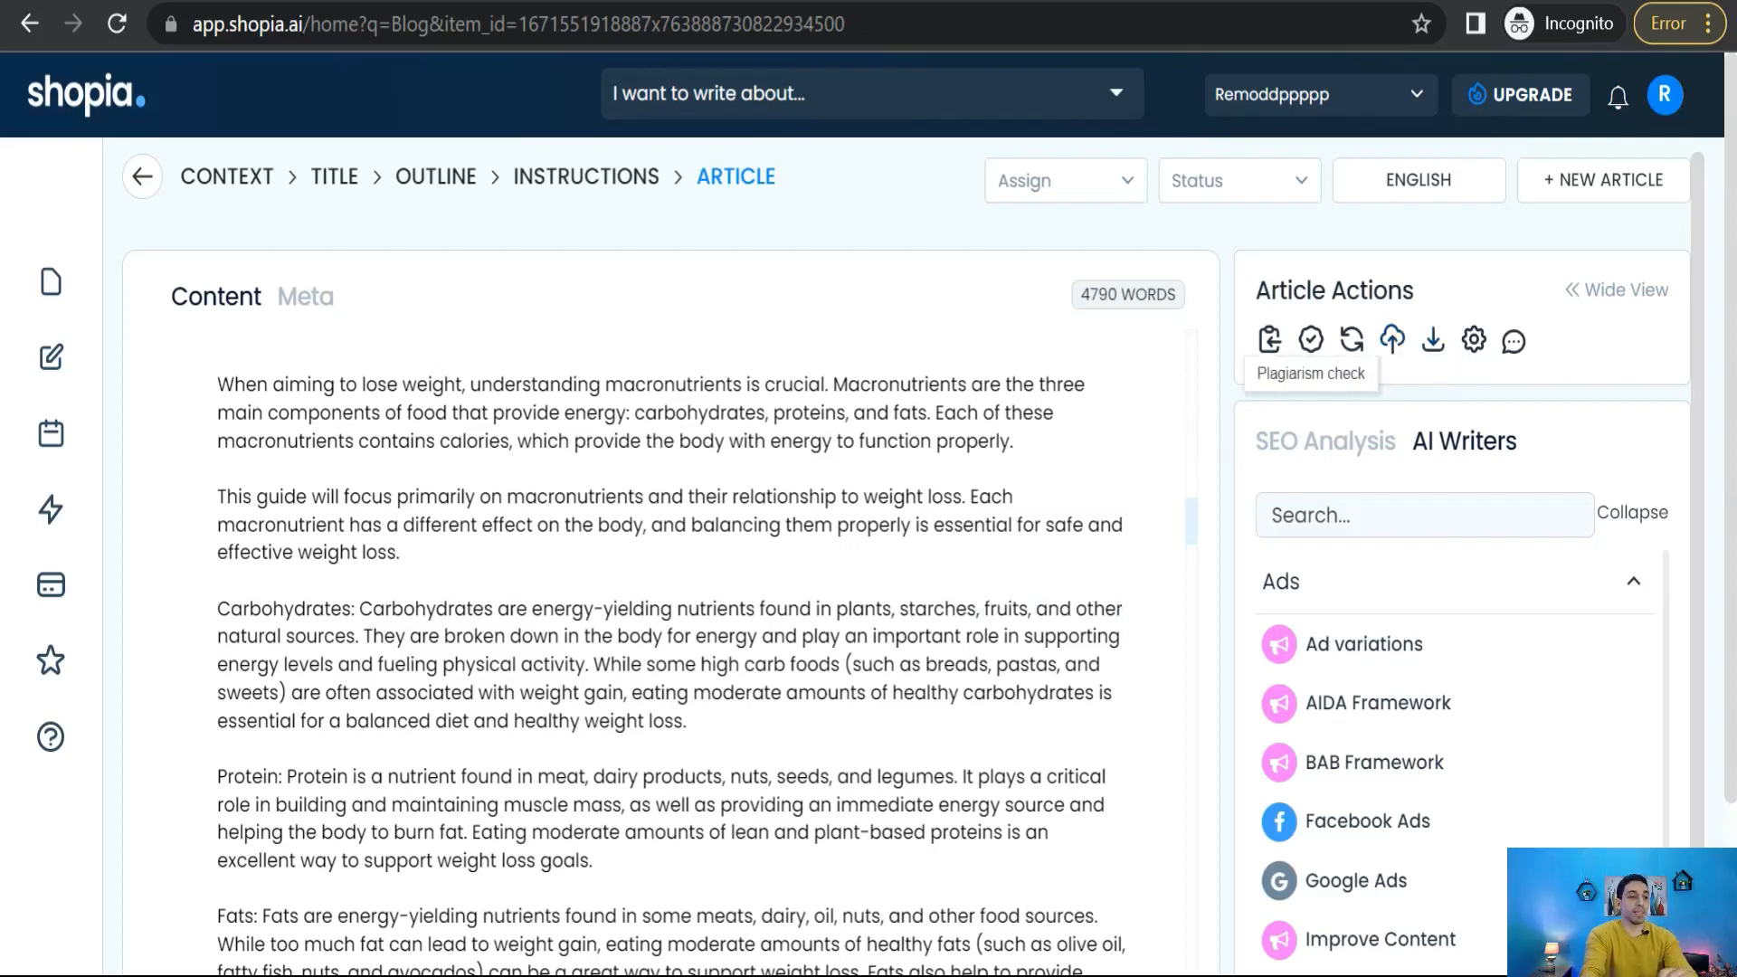
left_click(1433, 340)
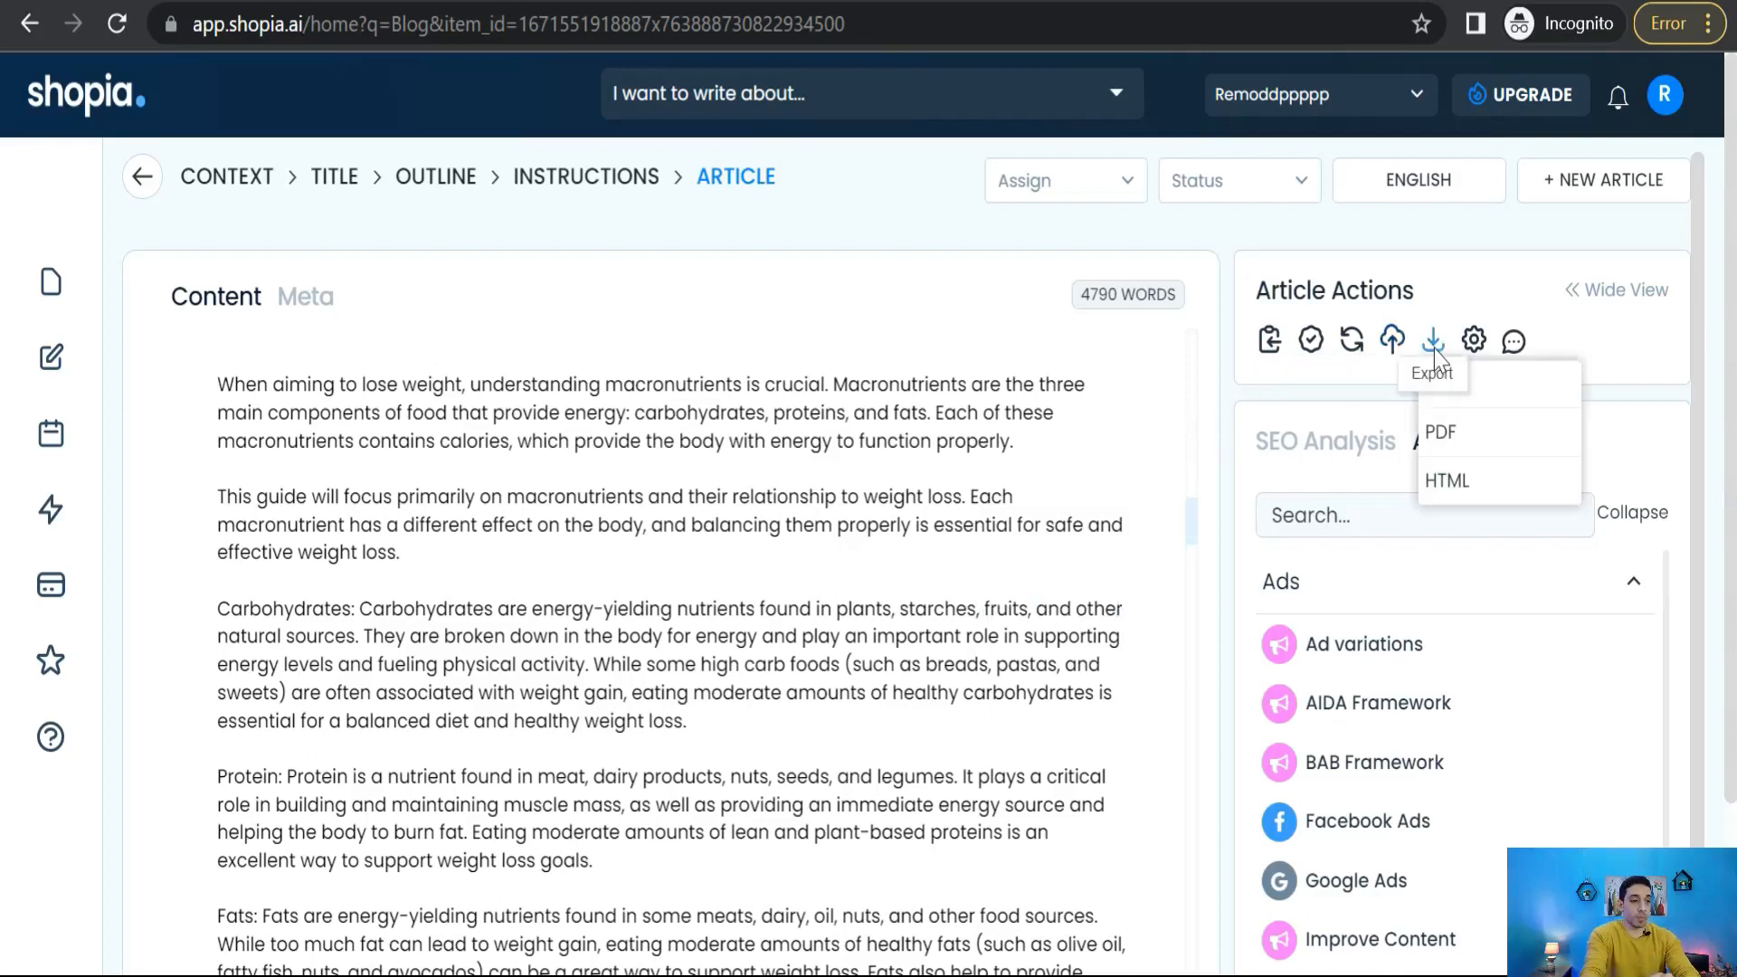
left_click(1449, 484)
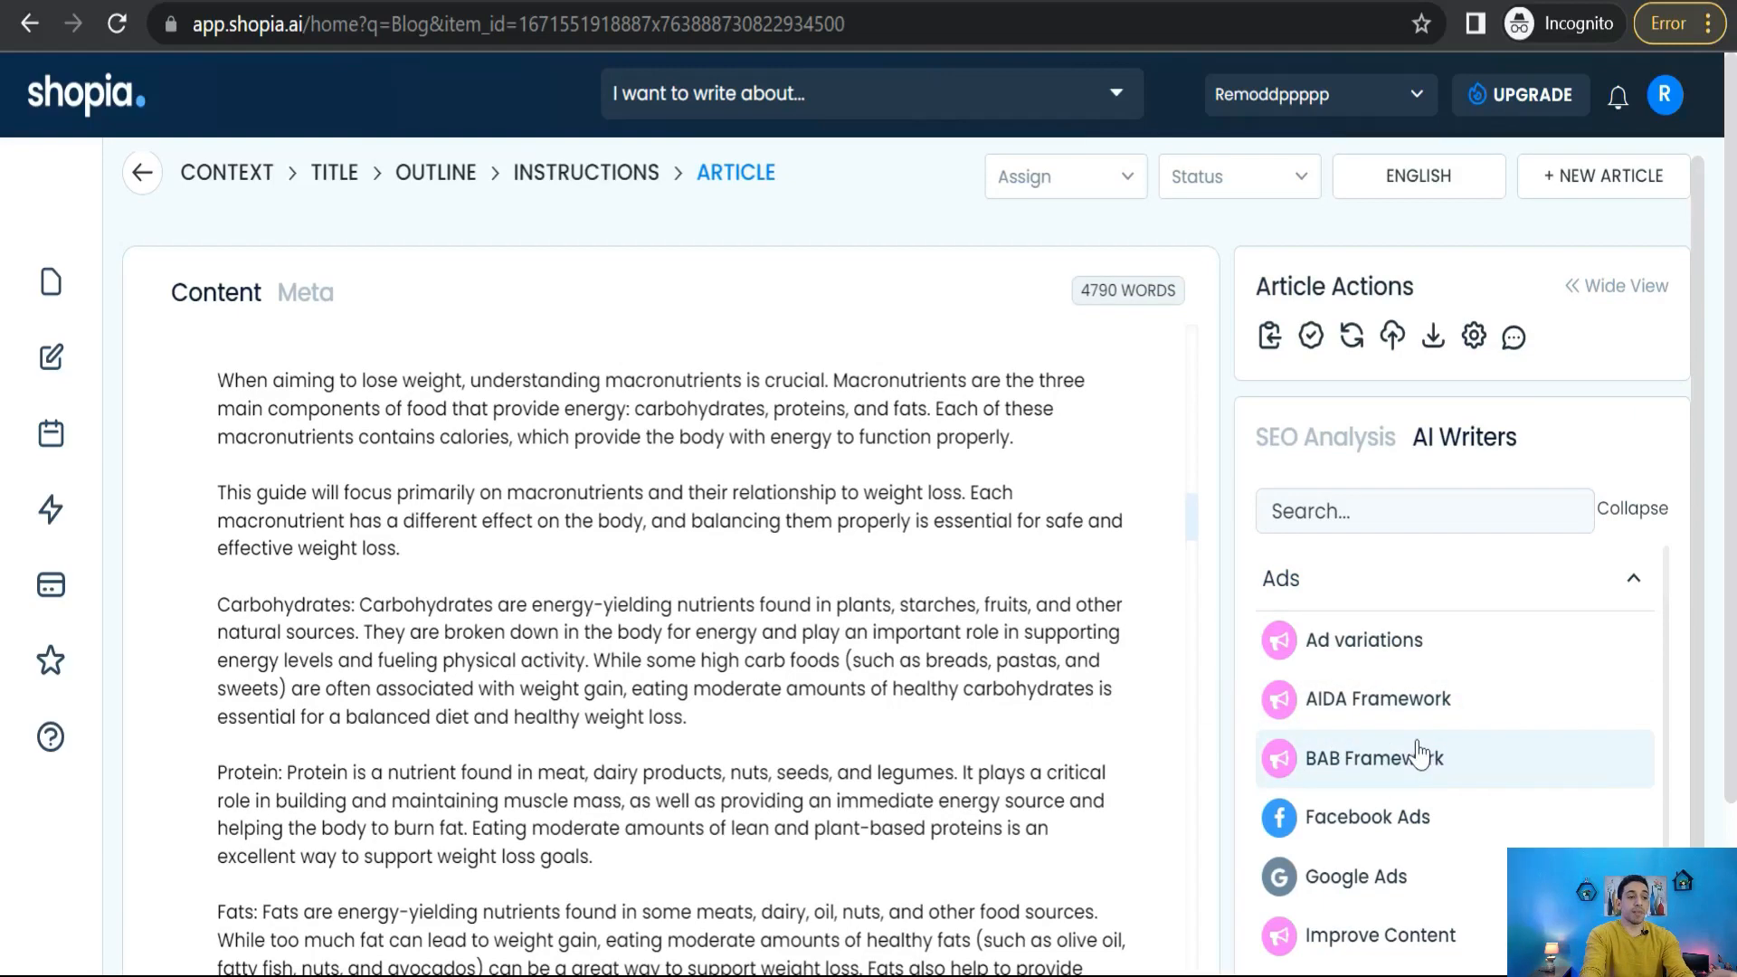
Browse the available AI Writers from the ad tools through the blog tools to the social media tools
scroll(1419, 755, "down", 3)
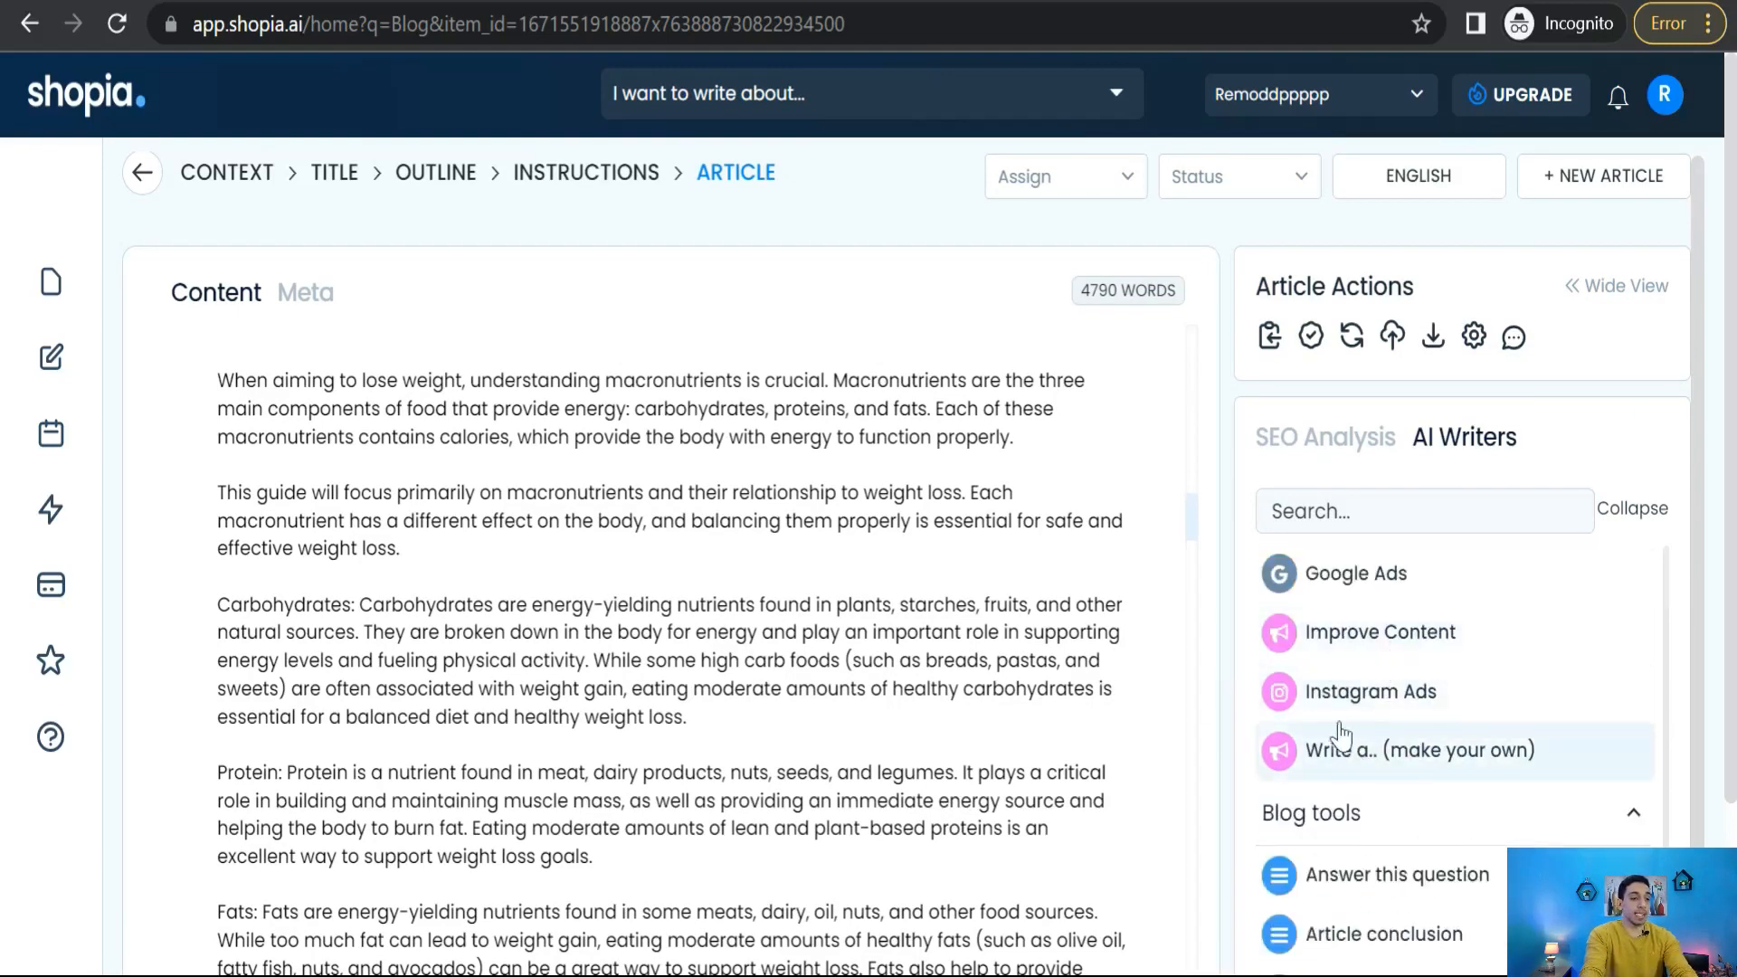
scroll(1429, 665, "down", 3)
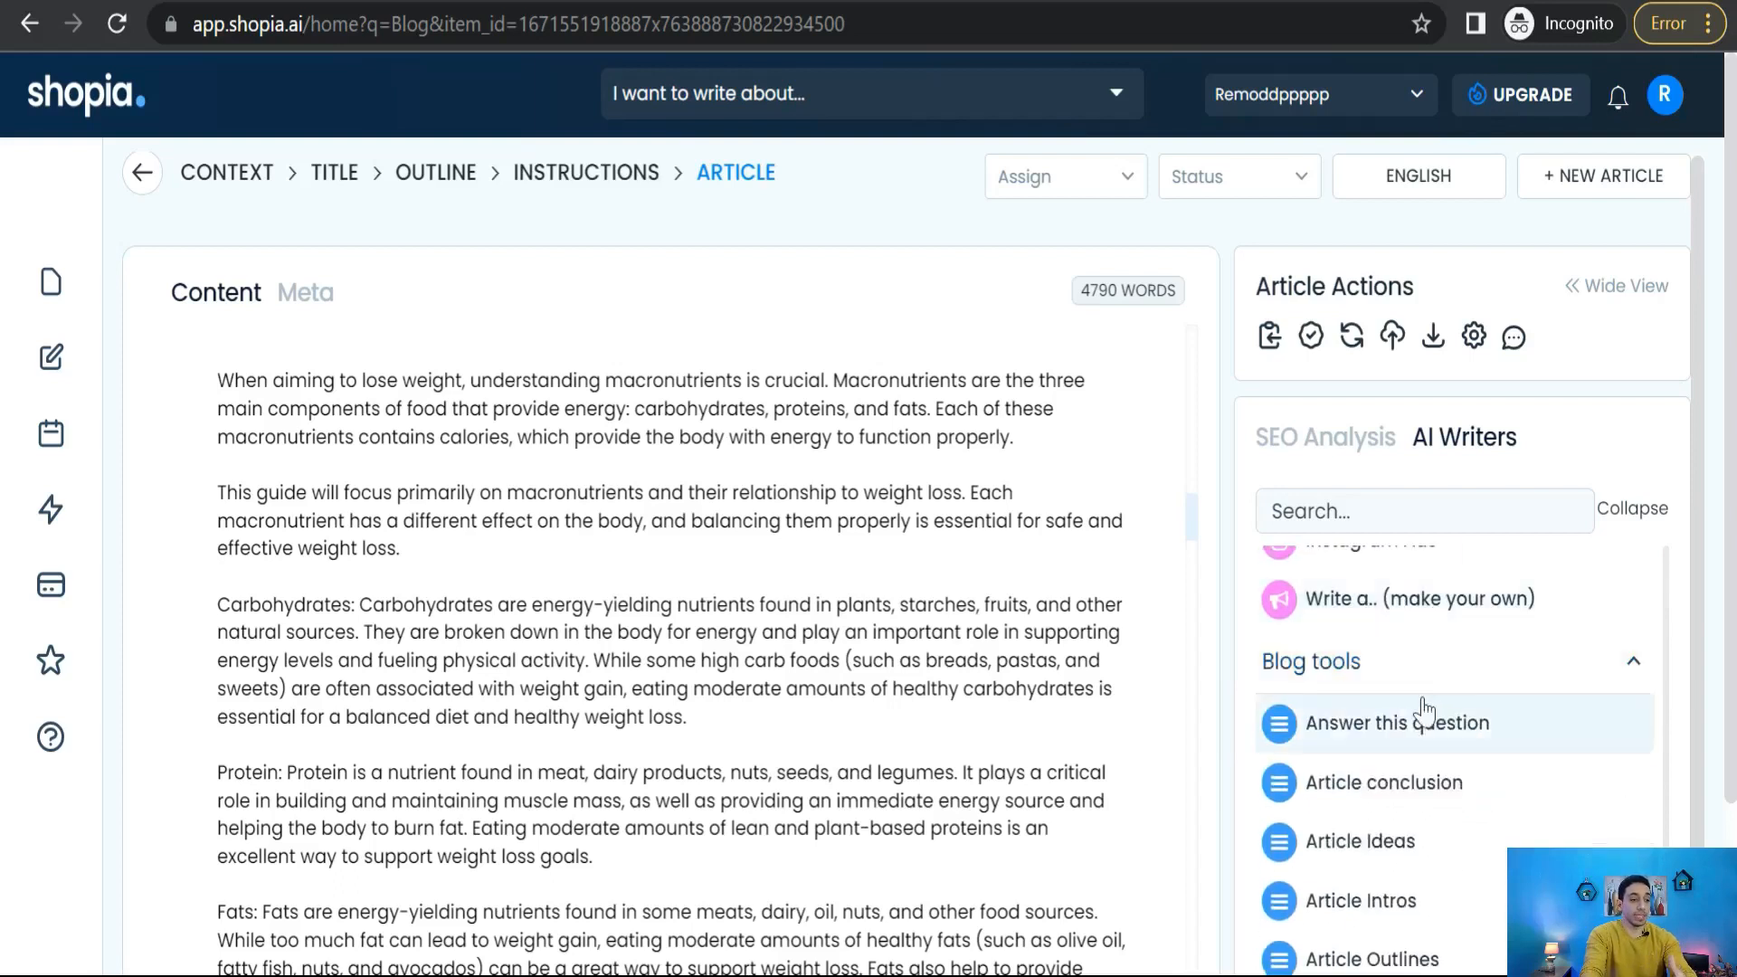
scroll(1415, 688, "up", 2)
scroll(1417, 760, "down", 2)
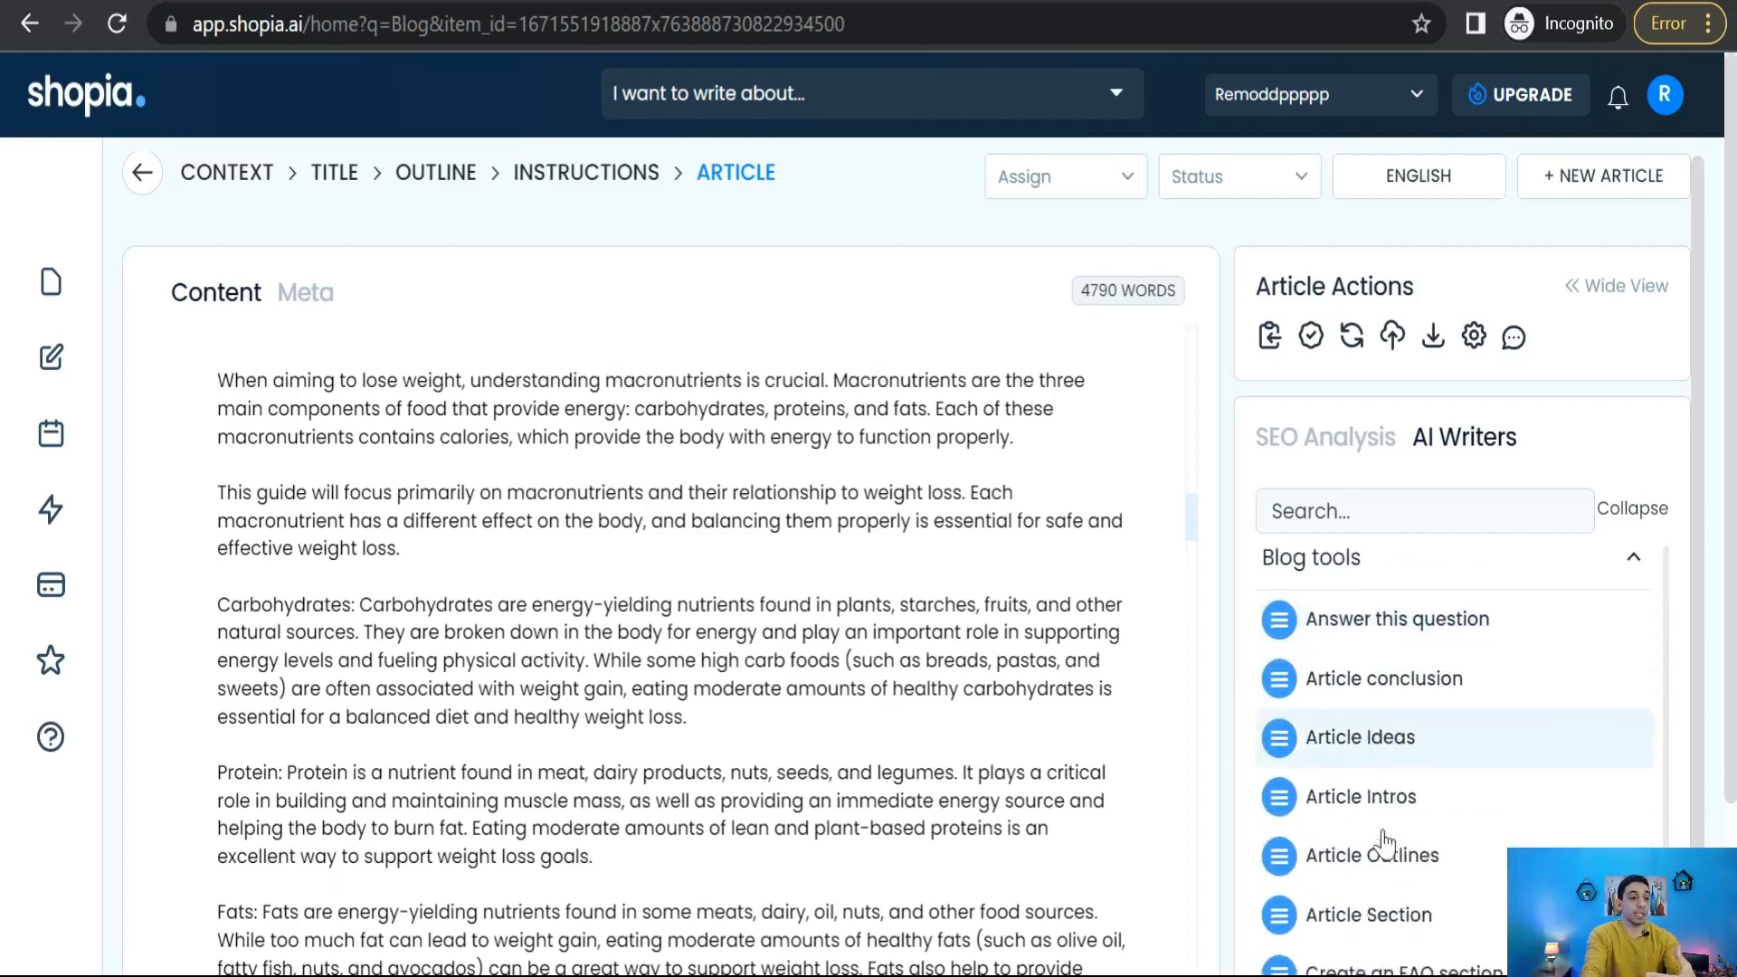
scroll(1418, 760, "down", 2)
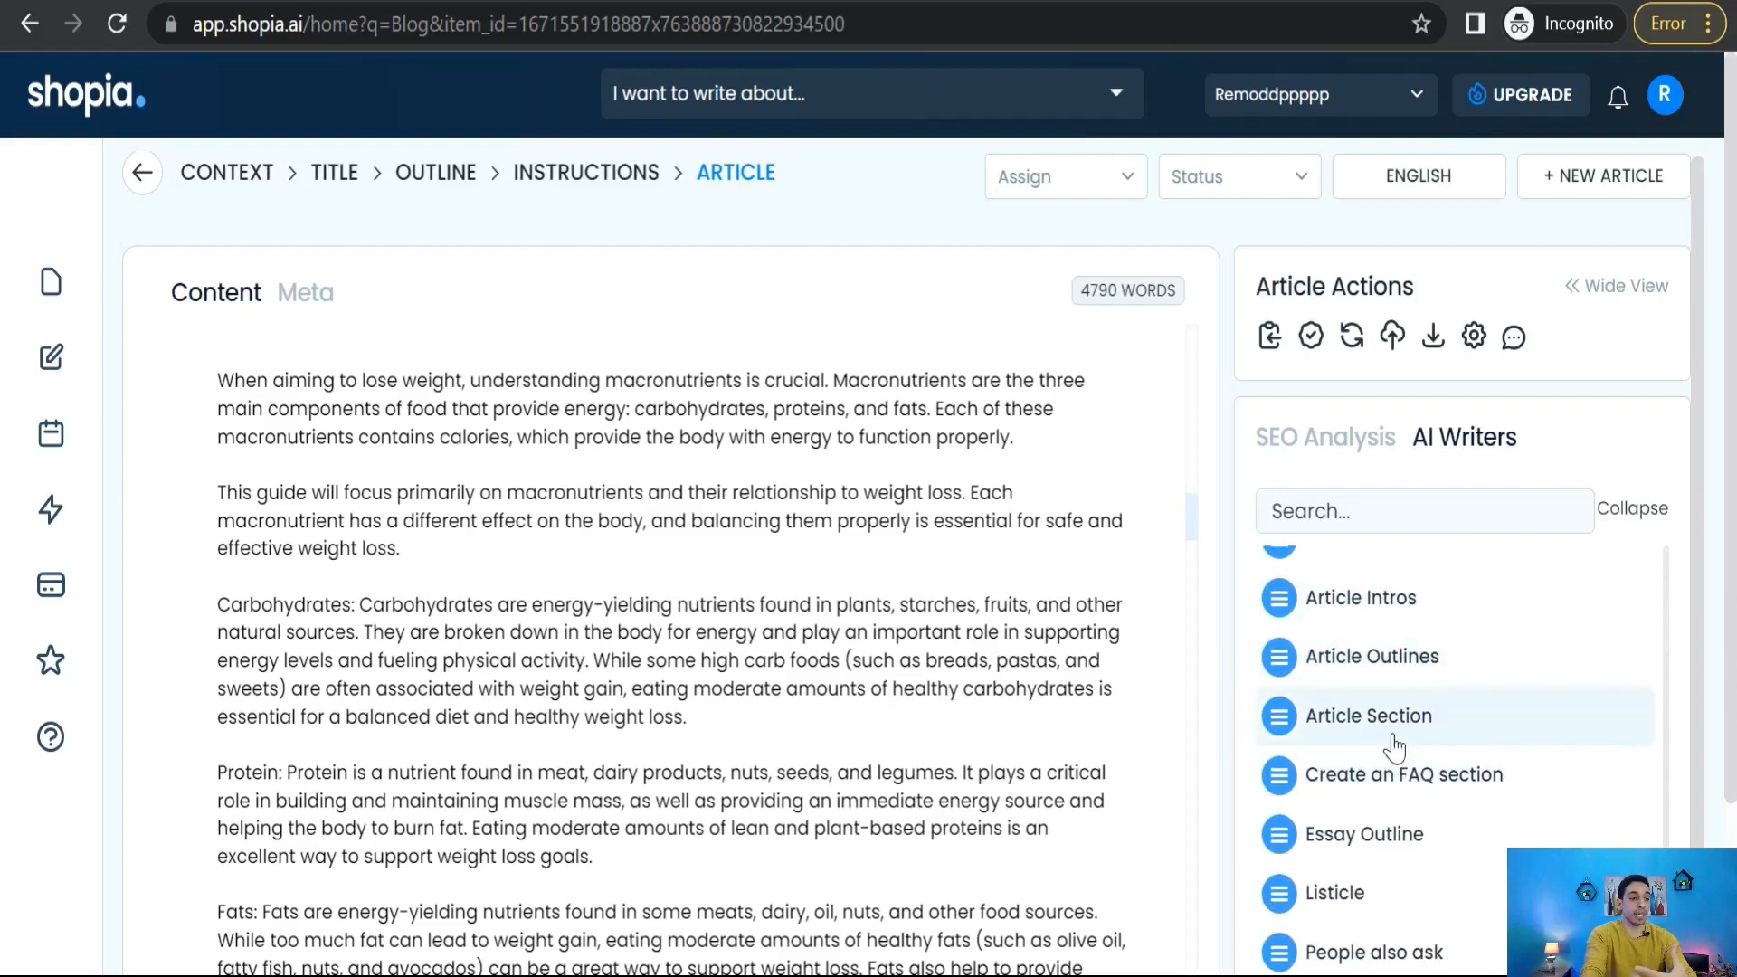
scroll(1398, 706, "down", 3)
scroll(1377, 674, "down", 5)
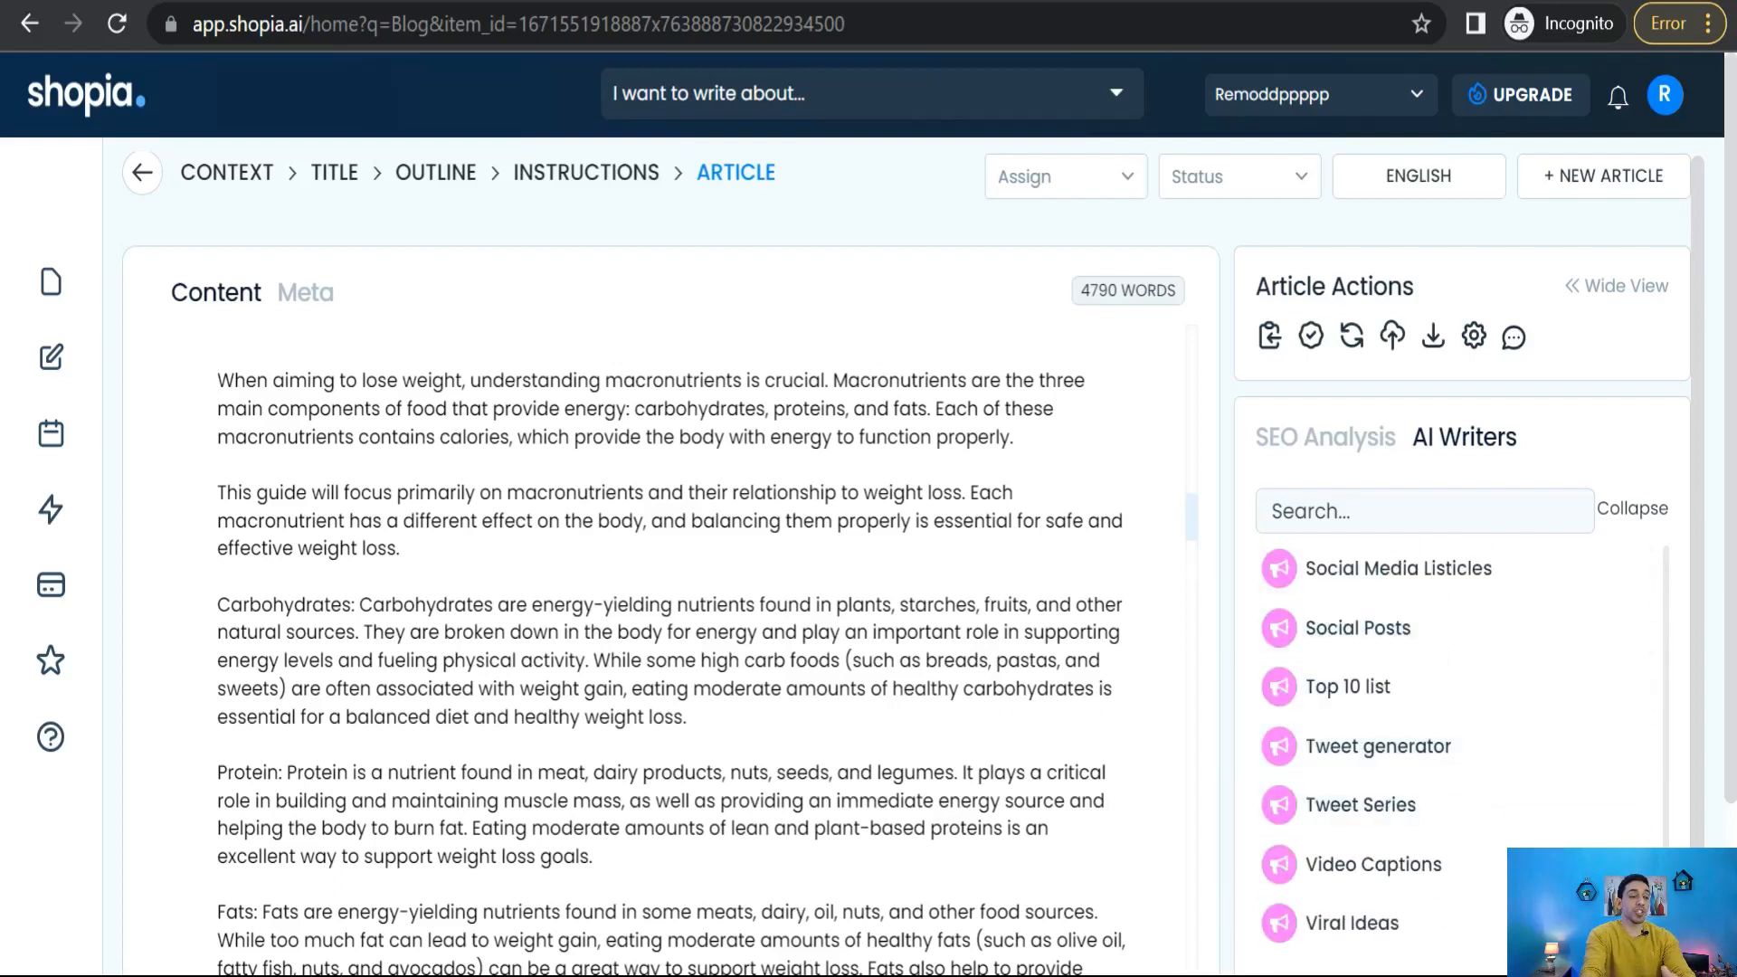